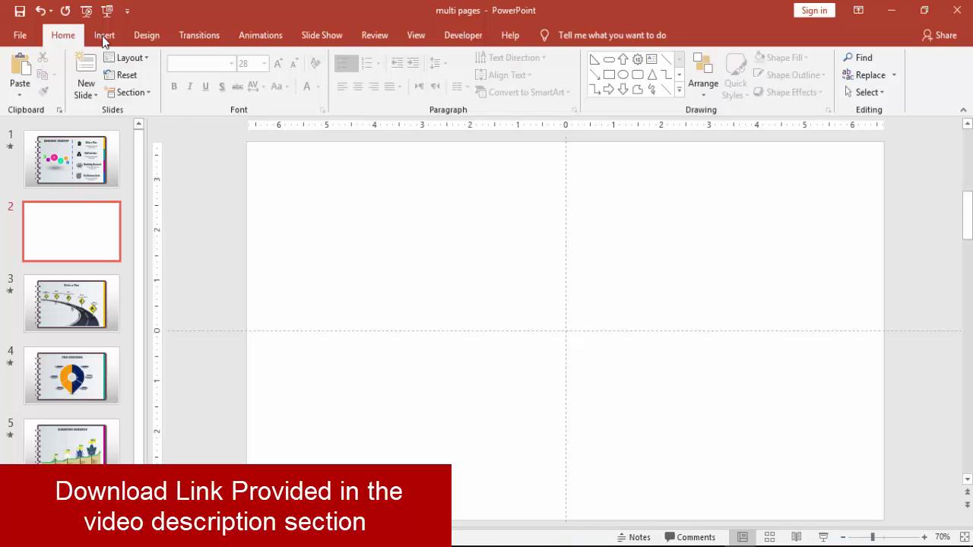
Draw a rounded rectangle about 6.03" high and 9.31" wide in the middle of the blank slide 2.
{"action": "left_click", "coordinate": [104, 36]}
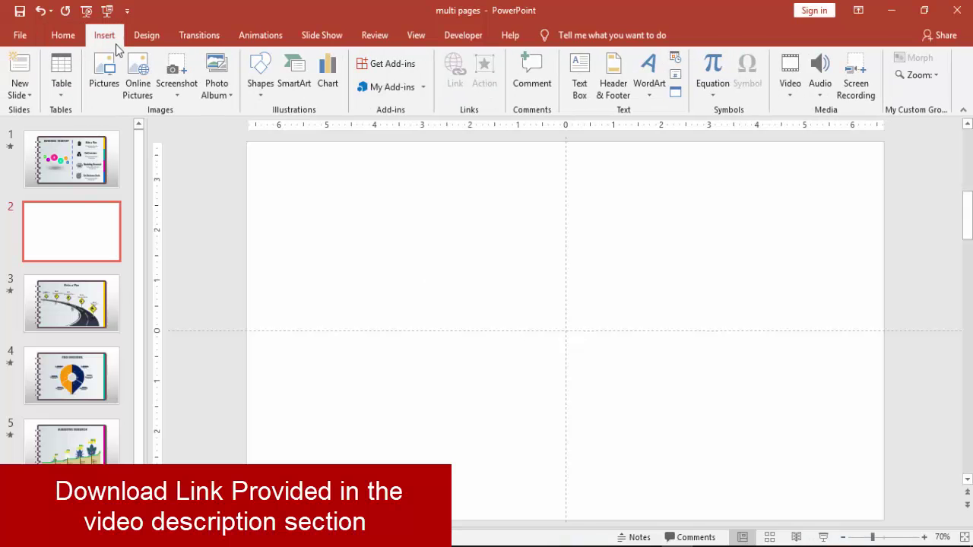
{"action": "left_click", "coordinate": [256, 92]}
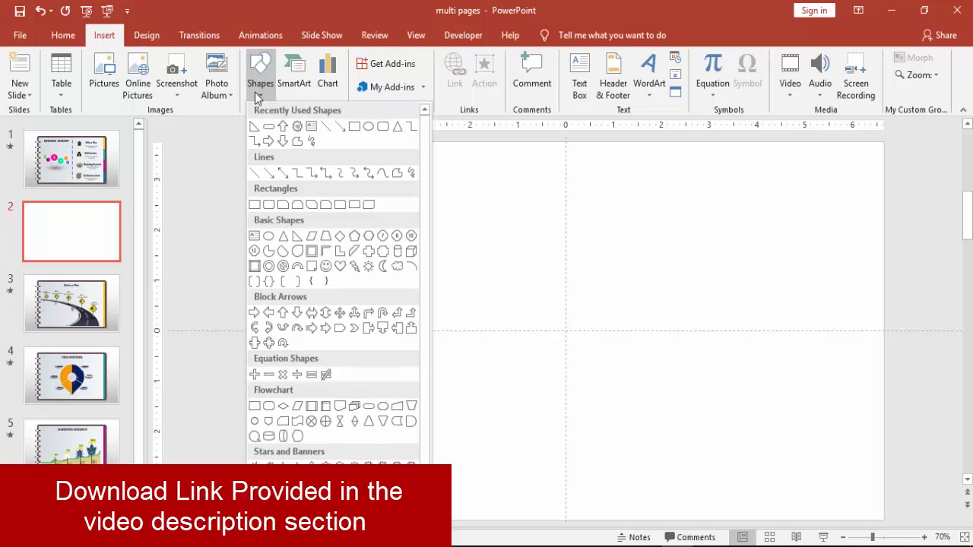
{"action": "left_click", "coordinate": [269, 204]}
{"action": "mouse_move", "coordinate": [348, 184]}
{"action": "left_mouse_down"}
{"action": "mouse_move", "coordinate": [665, 388]}
{"action": "mouse_move", "coordinate": [790, 486]}
{"action": "left_mouse_up"}
Set the rounded rectangle's height to 6.5" and its width to 10".
{"action": "left_click", "coordinate": [838, 63]}
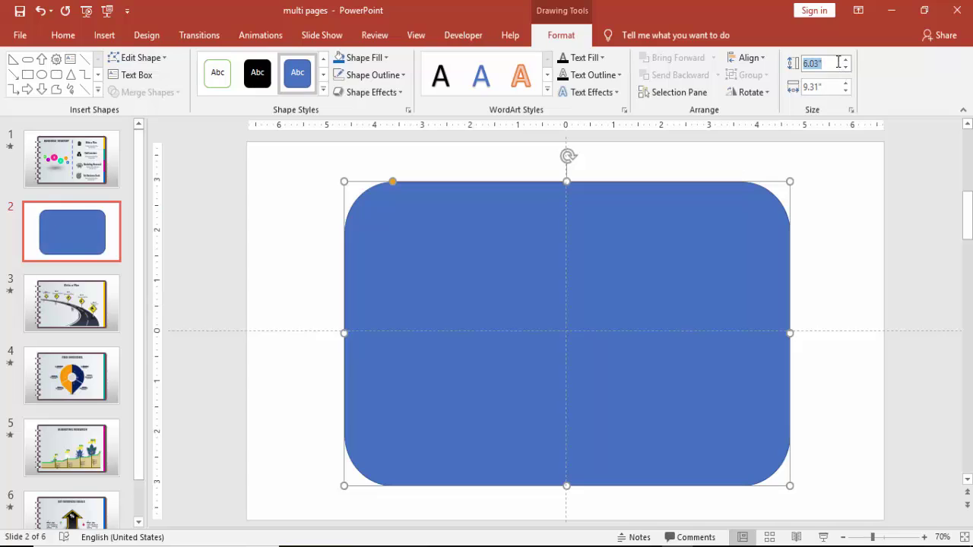
{"action": "type", "text": "6.5"}
{"action": "left_click", "coordinate": [833, 89]}
{"action": "type", "text": "10"}
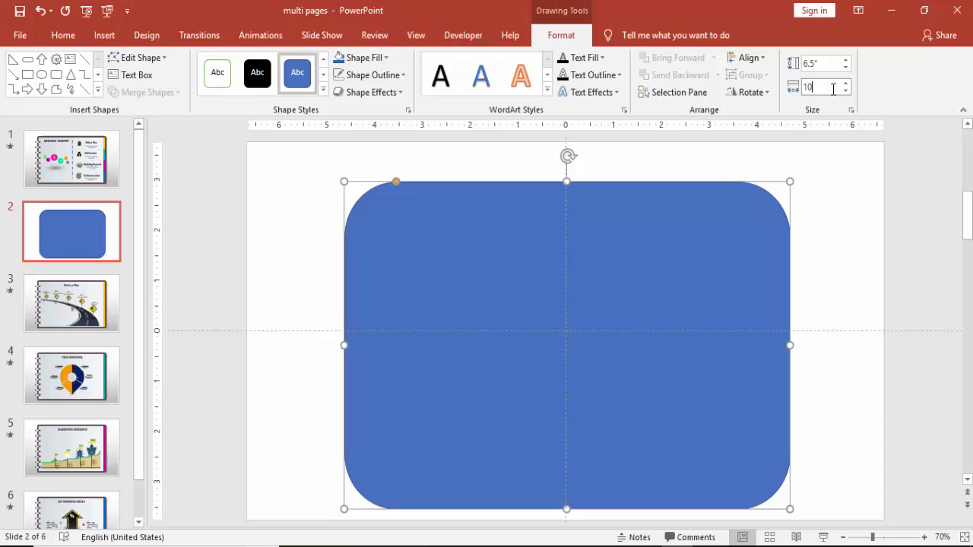
{"action": "key", "text": "Return"}
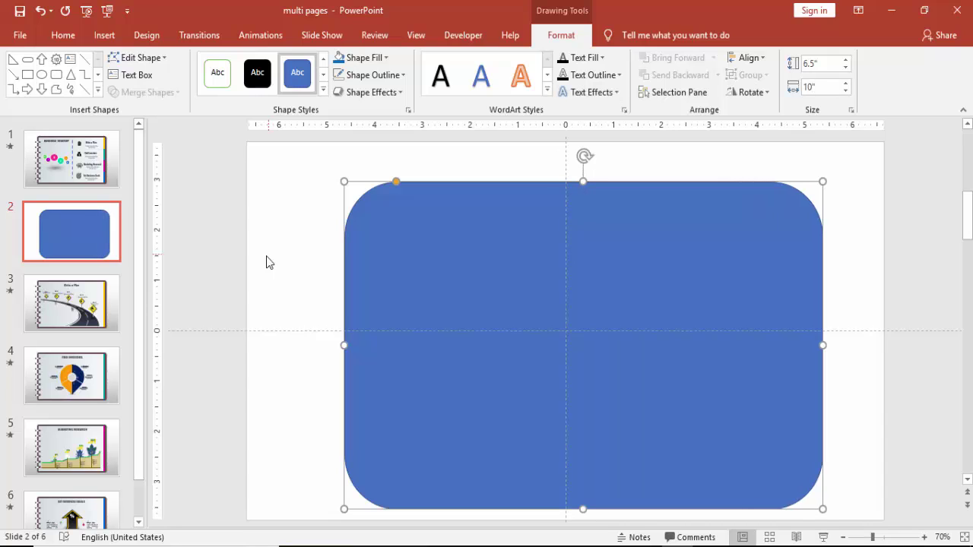
Reduce the rectangle's corner rounding to a slight curve and center it horizontally and vertically on the slide.
{"action": "left_click_drag", "start_coordinate": [394, 182], "coordinate": [351, 184]}
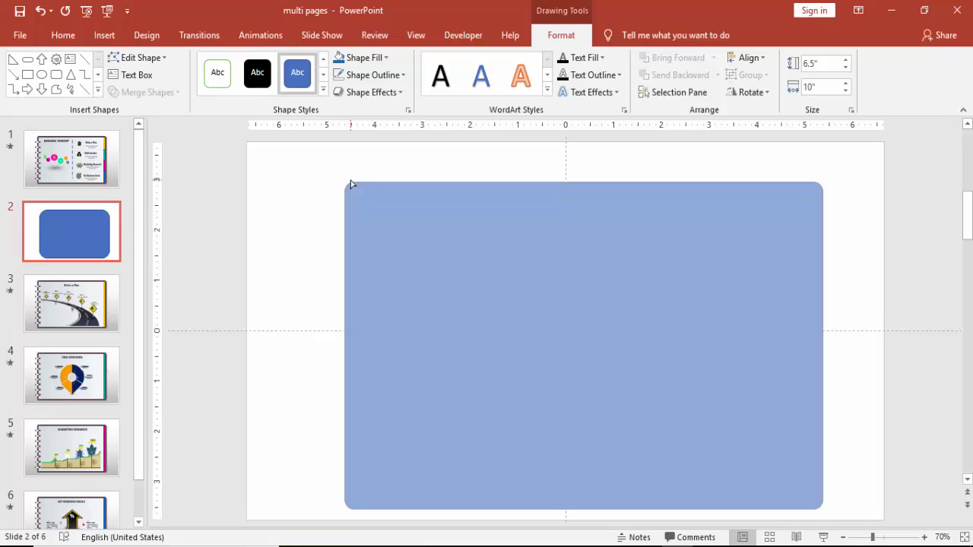
{"action": "left_click_drag", "start_coordinate": [350, 181], "coordinate": [351, 181]}
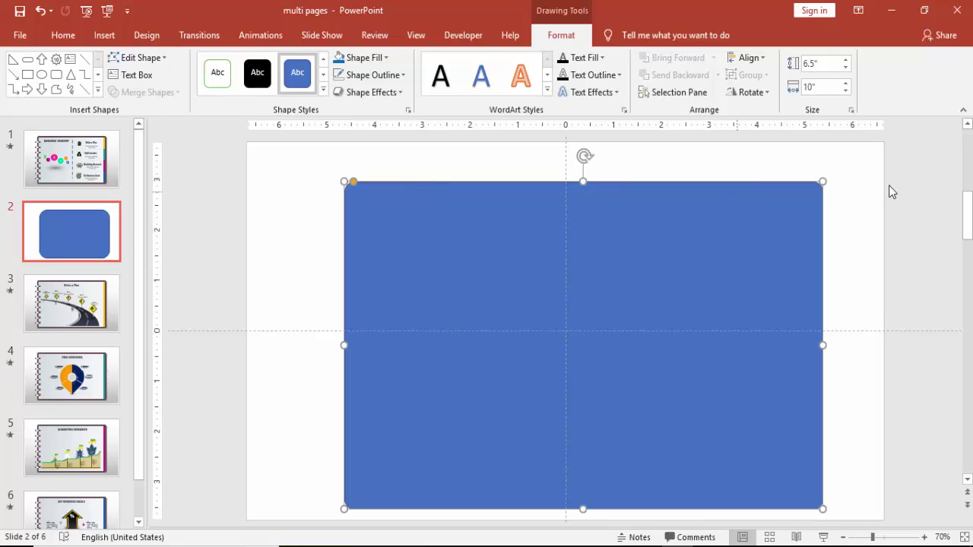
{"action": "left_click", "coordinate": [761, 61]}
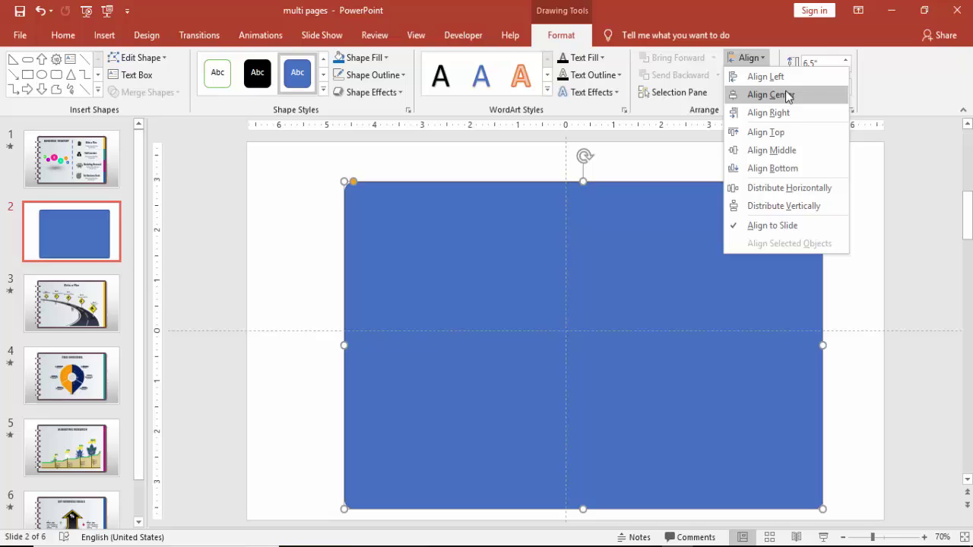
{"action": "left_click", "coordinate": [775, 94]}
{"action": "left_click", "coordinate": [753, 59]}
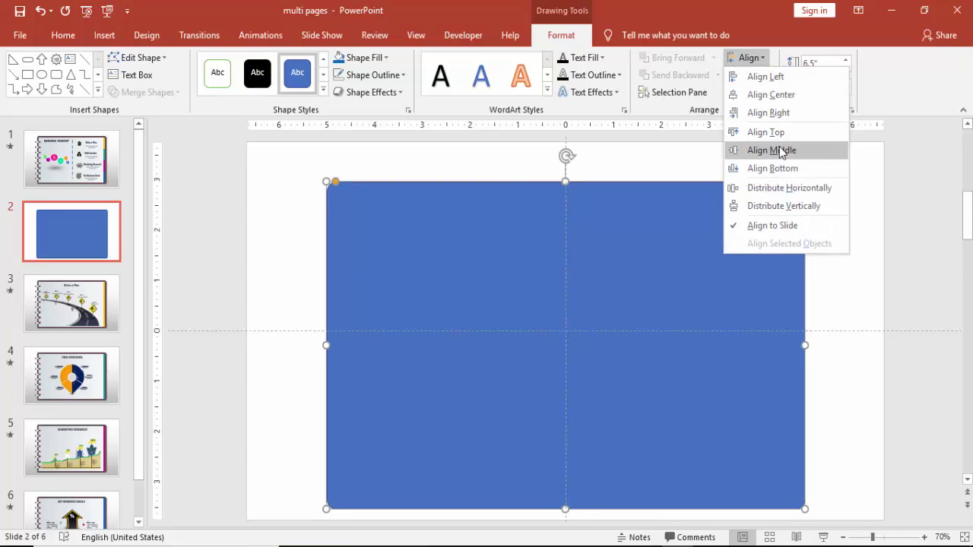
{"action": "left_click", "coordinate": [770, 150]}
Remove the rounded rectangle's outline and fill it with the recently used dark brown color.
{"action": "left_click", "coordinate": [398, 76]}
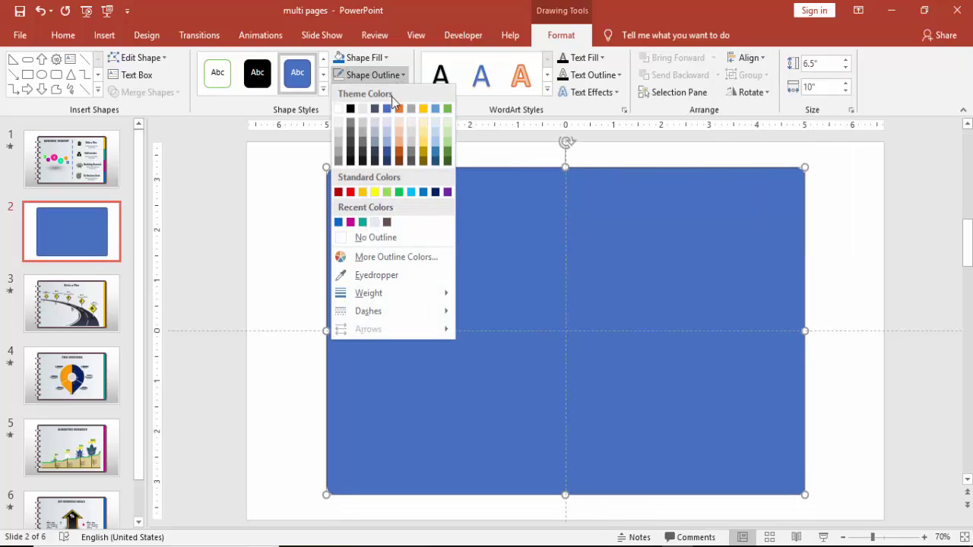
{"action": "left_click", "coordinate": [364, 236]}
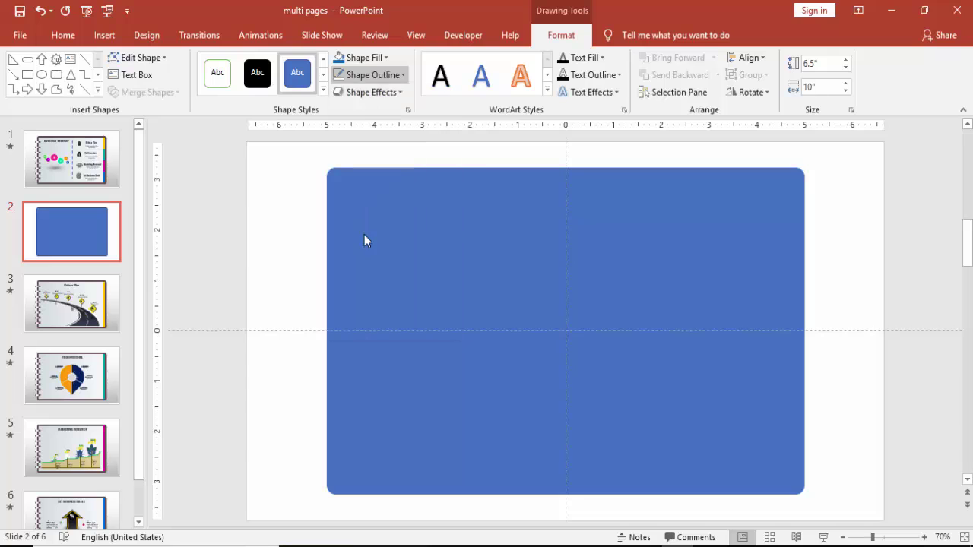
{"action": "left_click", "coordinate": [368, 59]}
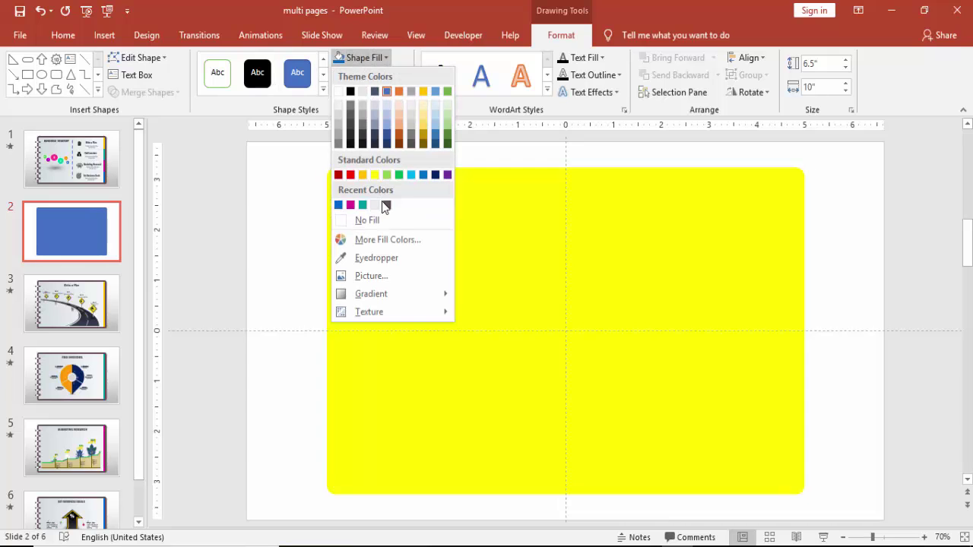
{"action": "left_click", "coordinate": [387, 205]}
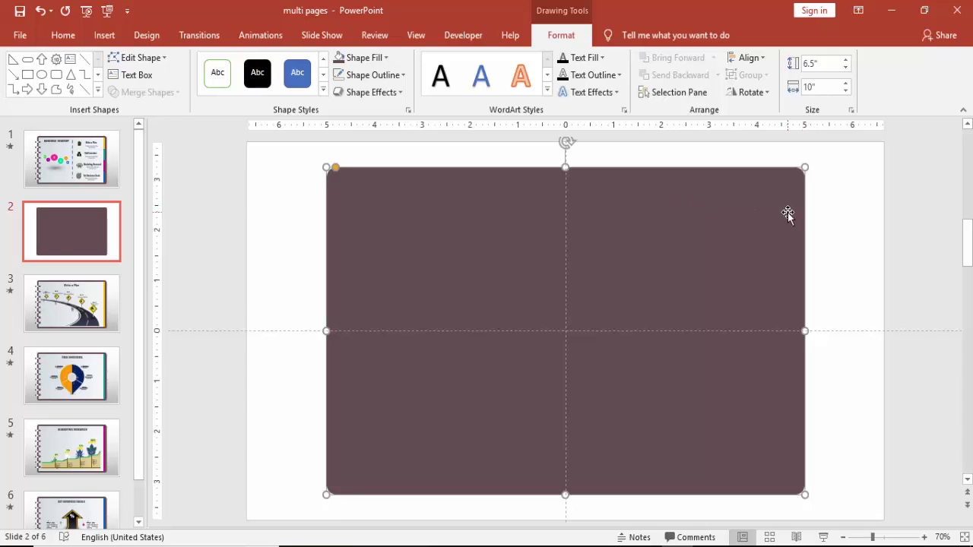
Duplicate the brown rectangle slightly offset down and to the right, and set the copy's fill transparency to 26%.
{"action": "left_click_drag", "start_coordinate": [788, 215], "coordinate": [815, 223], "text": "ctrl"}
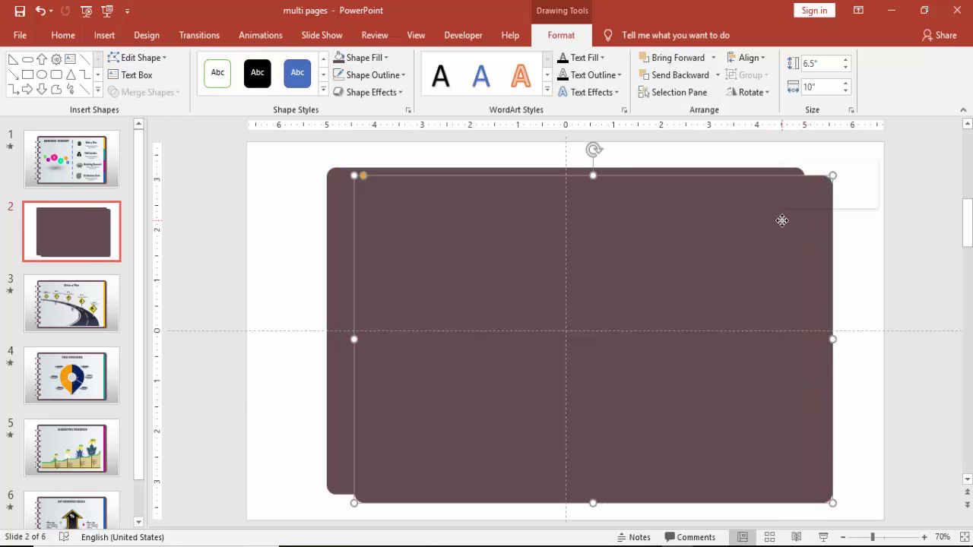
{"action": "right_click", "coordinate": [783, 220]}
{"action": "left_click", "coordinate": [831, 513]}
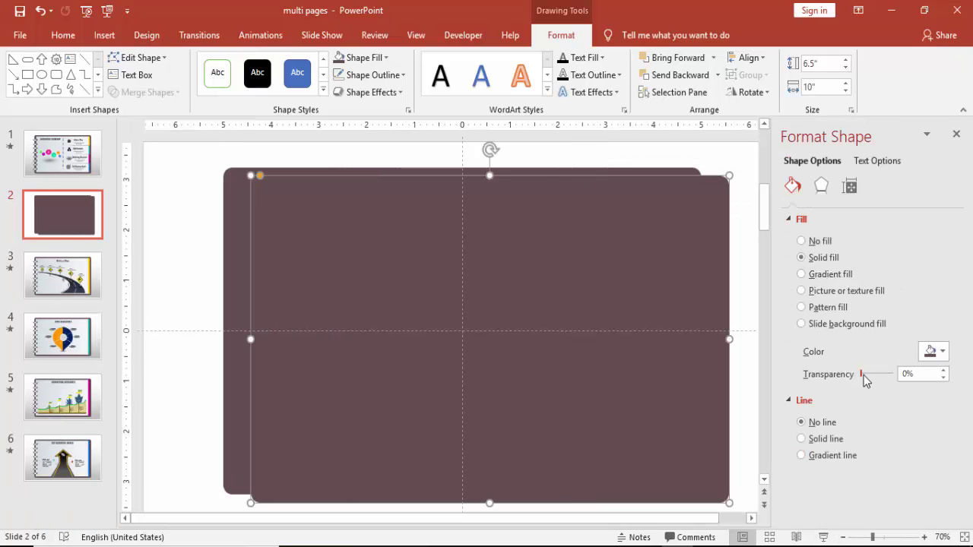
{"action": "left_click_drag", "start_coordinate": [865, 380], "coordinate": [872, 380]}
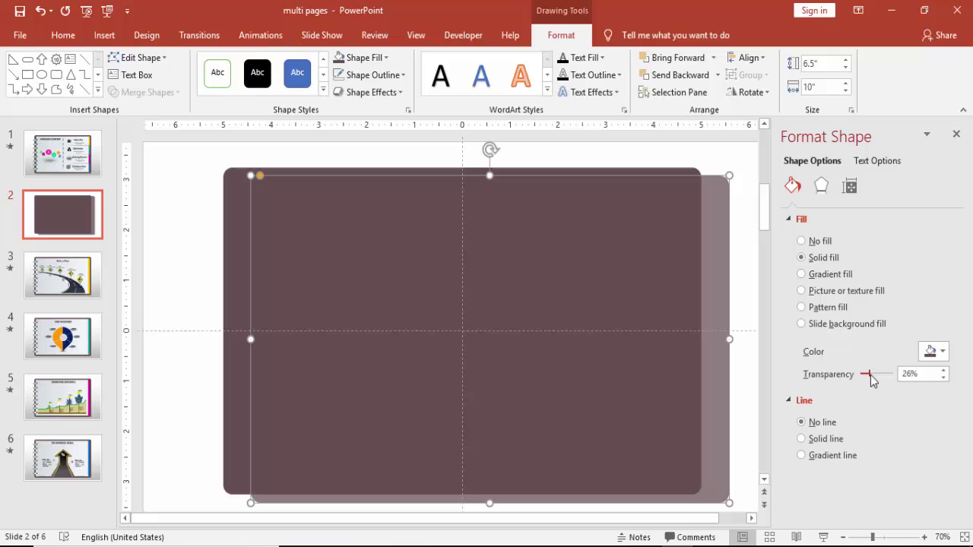
Send the transparent copy to the back and place it so only a thin edge shows below and right of the brown rectangle.
{"action": "left_click", "coordinate": [717, 74]}
{"action": "left_click", "coordinate": [684, 112]}
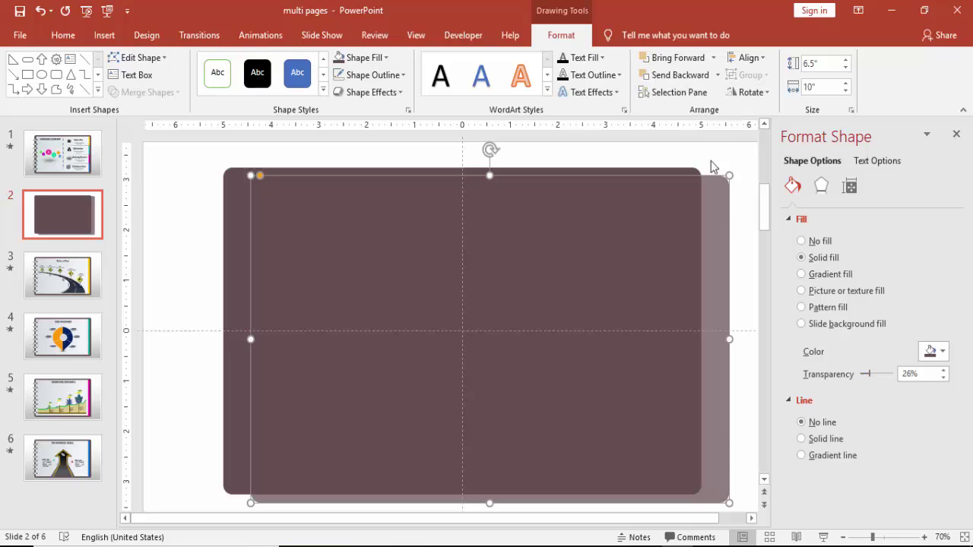
{"action": "left_click_drag", "start_coordinate": [713, 220], "coordinate": [698, 221]}
{"action": "key", "text": "ctrl+z"}
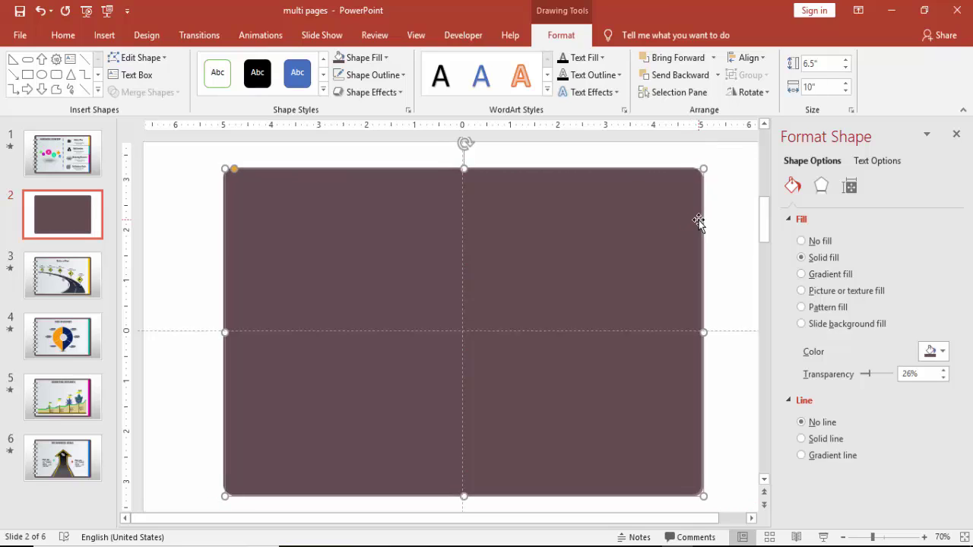
{"action": "key", "text": "ctrl+z"}
{"action": "key", "text": "ctrl+z"}
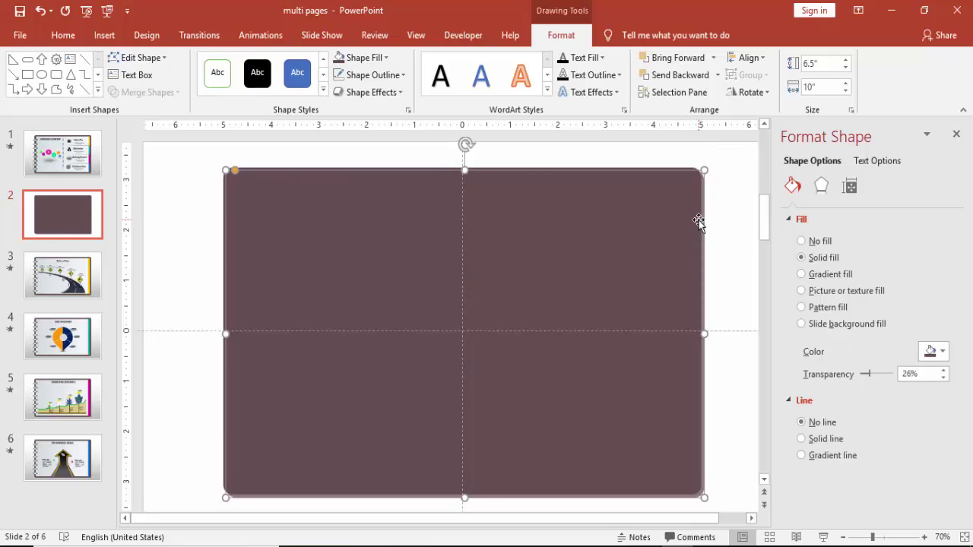
{"action": "key", "text": "ctrl+z"}
{"action": "key", "text": "ctrl+z"}
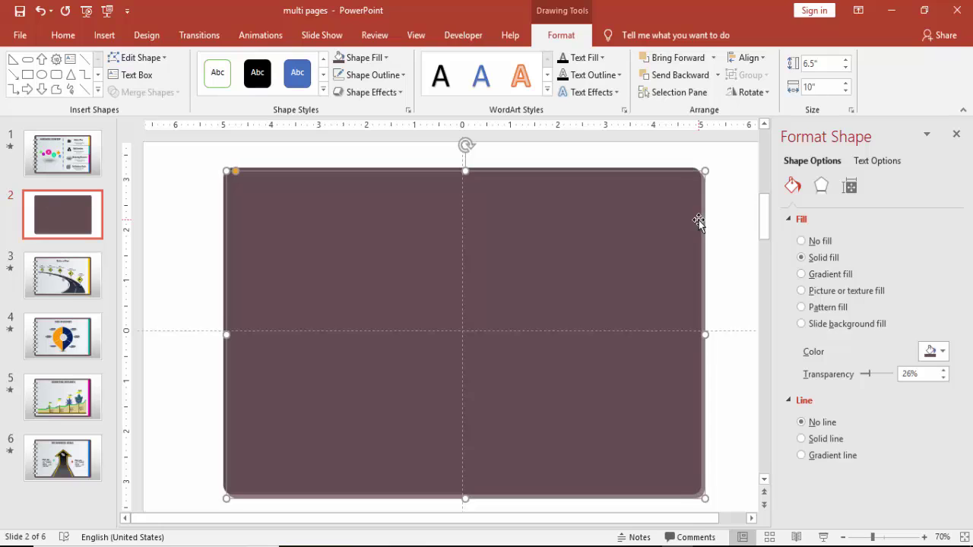
{"action": "left_click", "coordinate": [710, 160]}
Draw a plain rectangle about 5.31" high and 8.79" wide inside the brown rounded rectangle.
{"action": "left_click", "coordinate": [104, 35]}
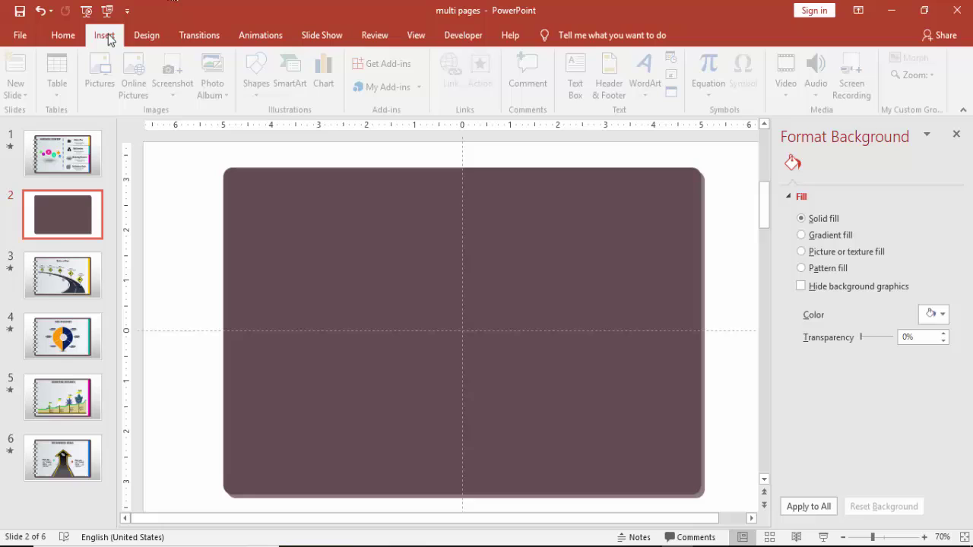
{"action": "left_click", "coordinate": [259, 84]}
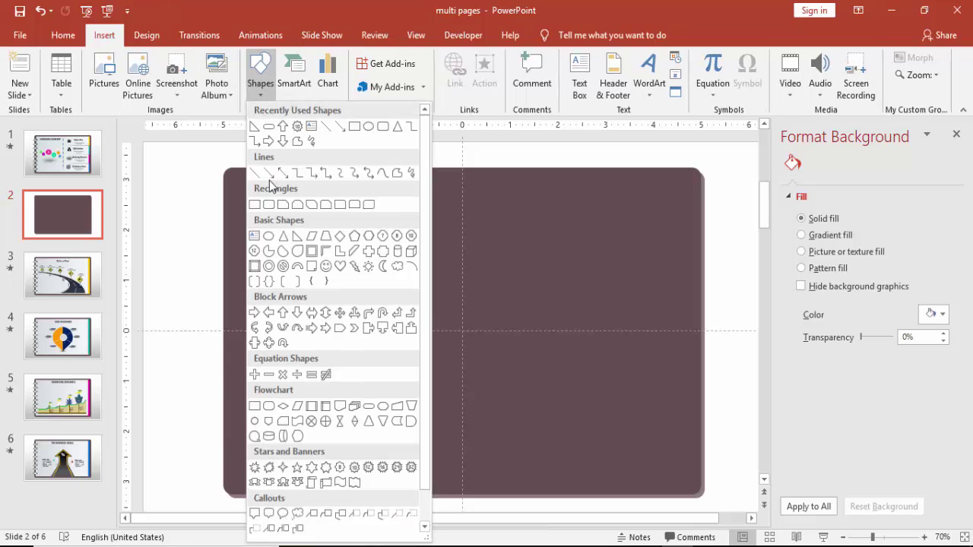
{"action": "left_click", "coordinate": [256, 206]}
{"action": "mouse_move", "coordinate": [255, 205]}
{"action": "left_mouse_down"}
{"action": "mouse_move", "coordinate": [524, 352]}
{"action": "mouse_move", "coordinate": [675, 472]}
{"action": "left_mouse_up"}
Set the blue inner rectangle's height to 6" and its width to 9".
{"action": "left_click", "coordinate": [833, 66]}
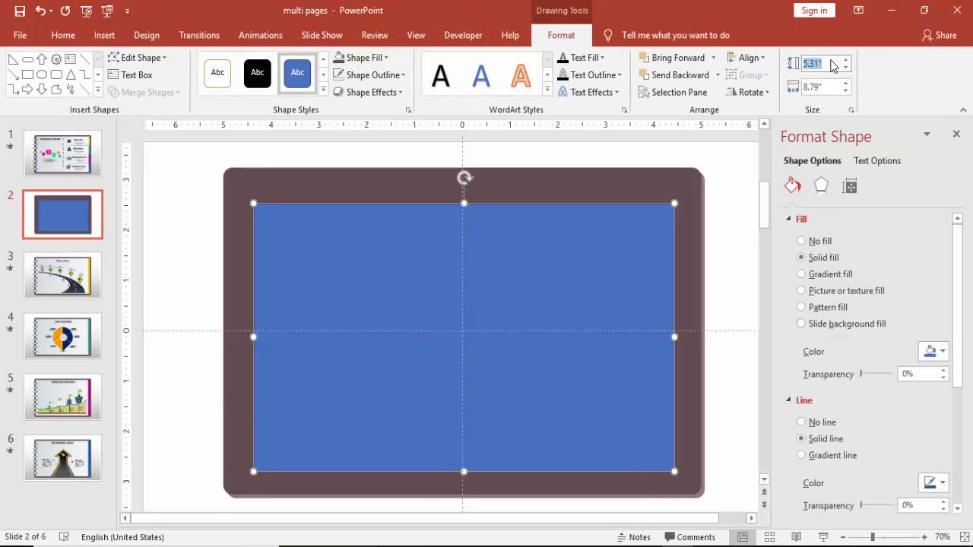
{"action": "type", "text": "6"}
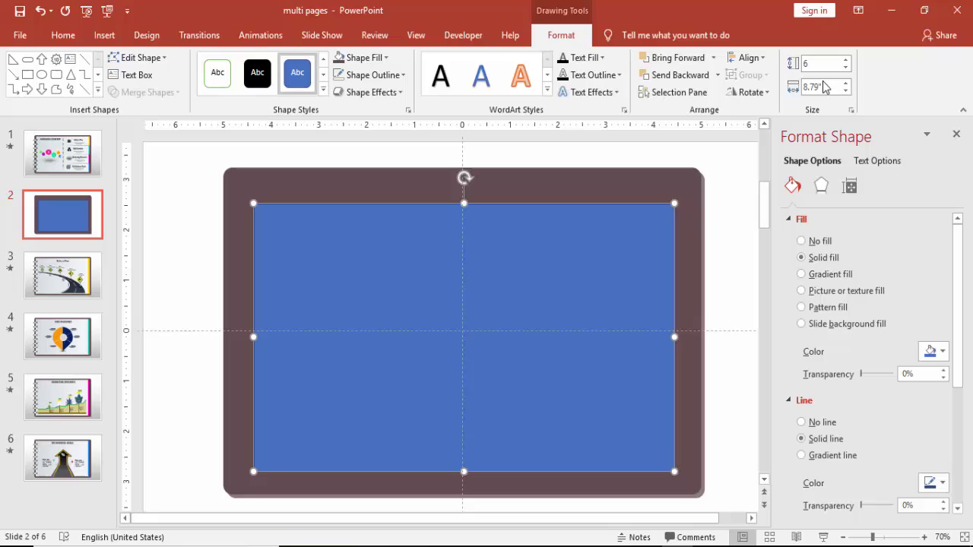
{"action": "left_click", "coordinate": [828, 88]}
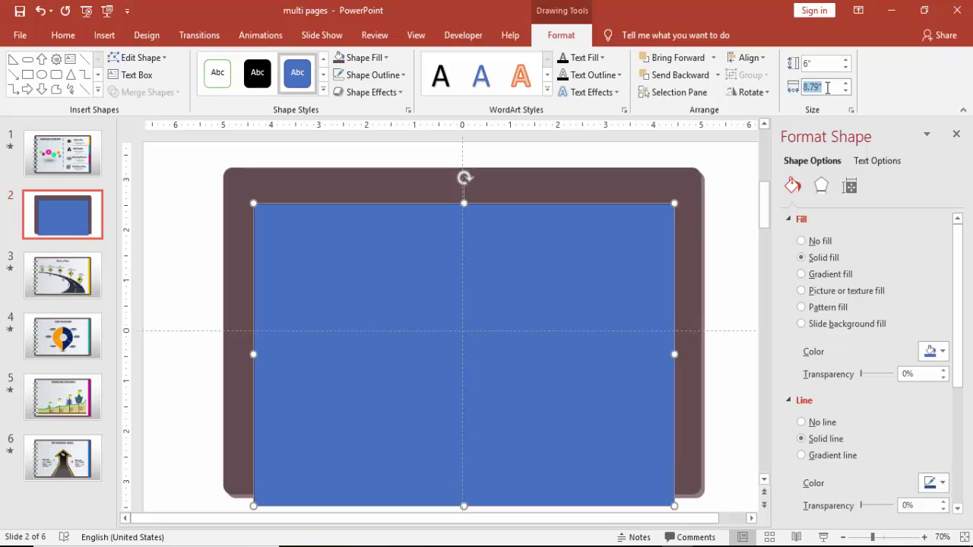
{"action": "type", "text": "9"}
{"action": "key", "text": "Return"}
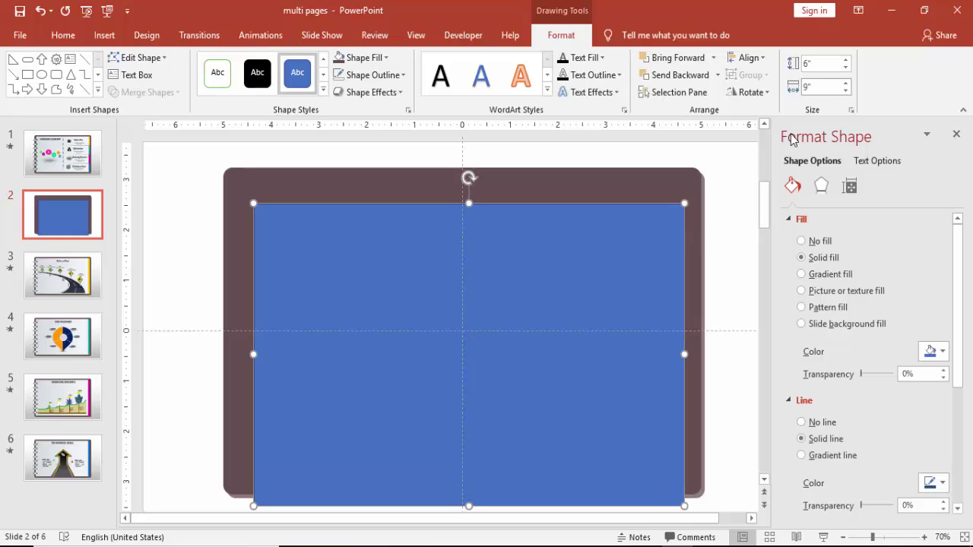
Widen the blue rectangle to 9.5" and center it within the brown rectangle, leaving an even border around it.
{"action": "left_click_drag", "start_coordinate": [561, 290], "coordinate": [556, 269]}
{"action": "key", "text": "Left"}
{"action": "key", "text": "Left"}
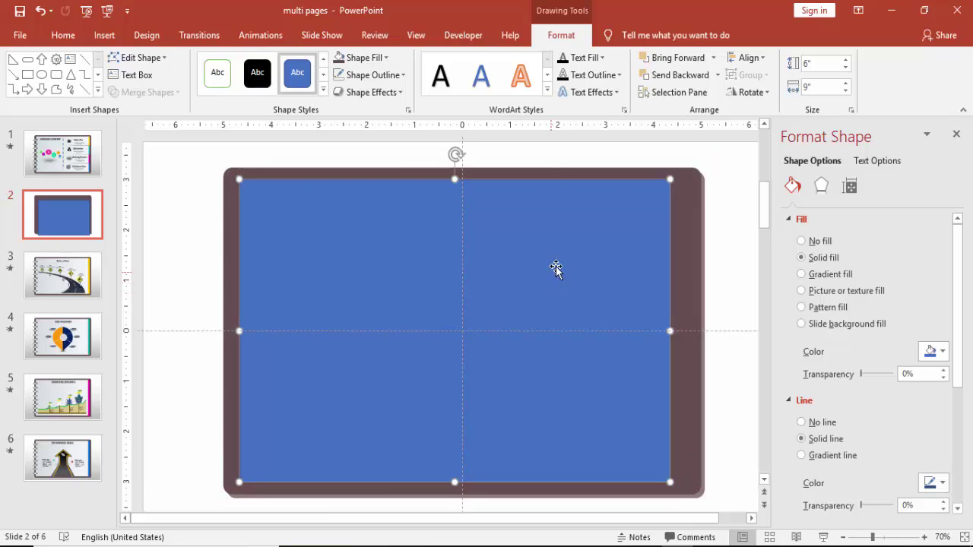
{"action": "left_click", "coordinate": [821, 88]}
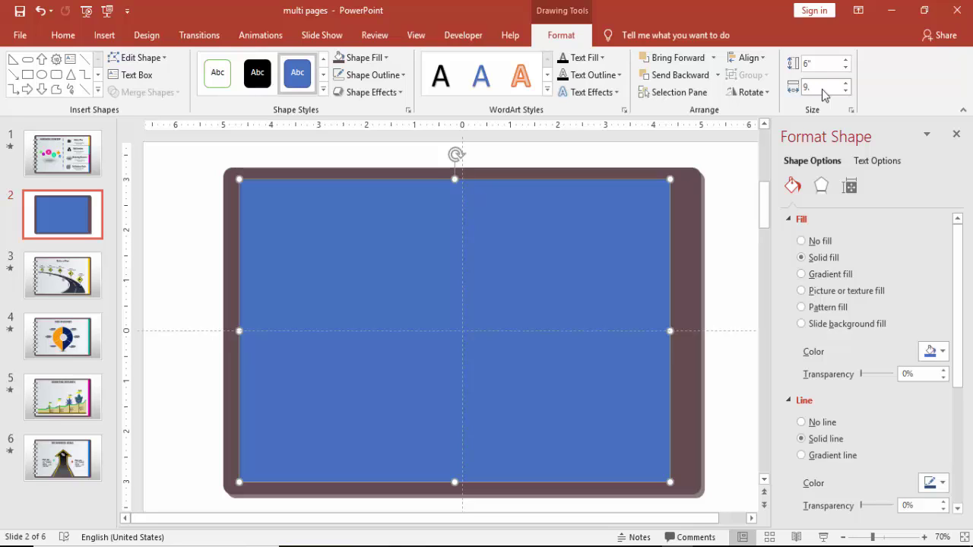
{"action": "type", "text": "9.5"}
{"action": "key", "text": "Return"}
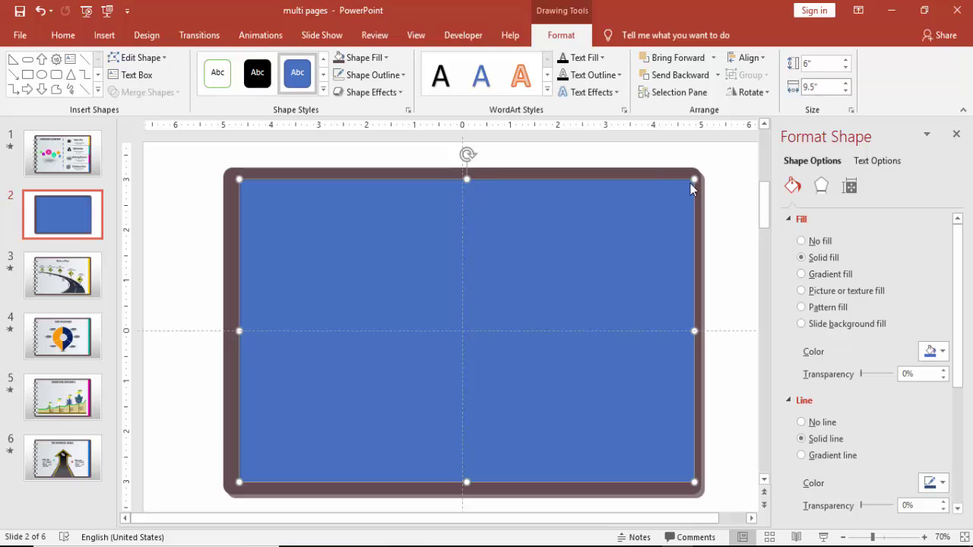
{"action": "left_click_drag", "start_coordinate": [389, 289], "coordinate": [393, 284]}
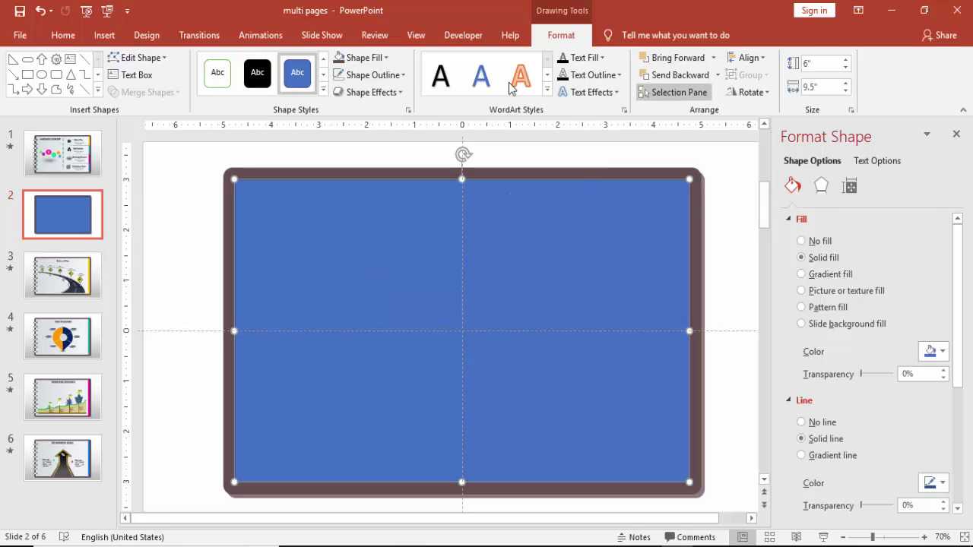
Remove the blue rectangle's outline and give it a linear gradient fill running horizontally at 0°.
{"action": "left_click", "coordinate": [403, 75]}
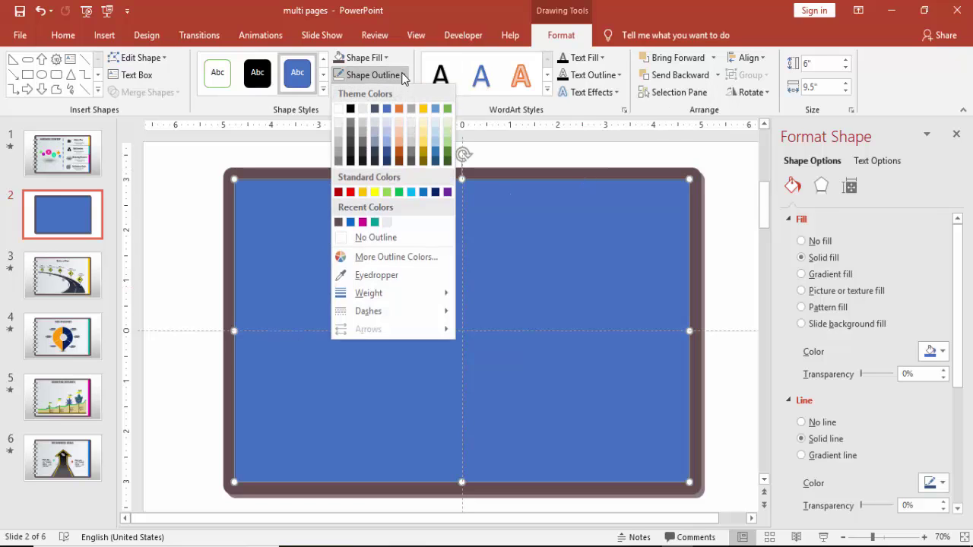
{"action": "left_click", "coordinate": [377, 238]}
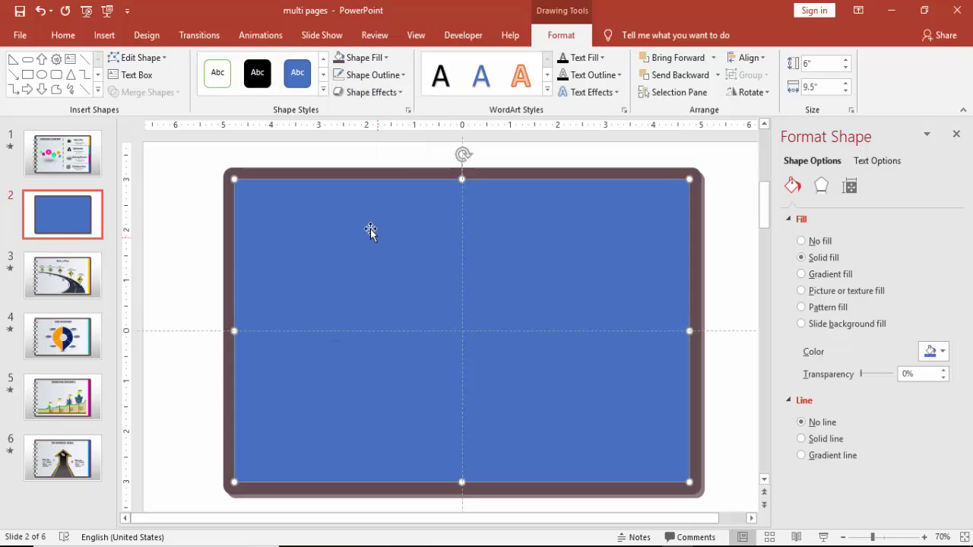
{"action": "left_click", "coordinate": [830, 275]}
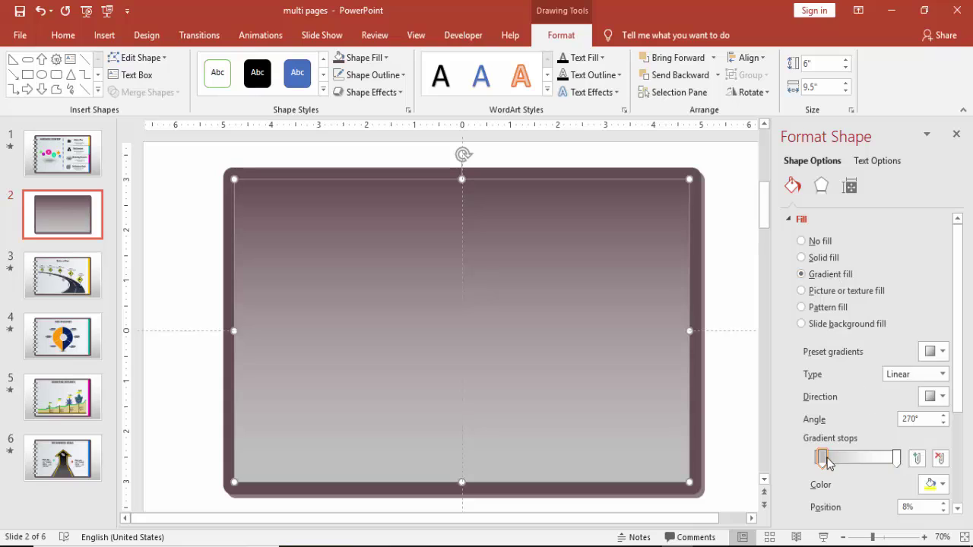
{"action": "left_click", "coordinate": [937, 396]}
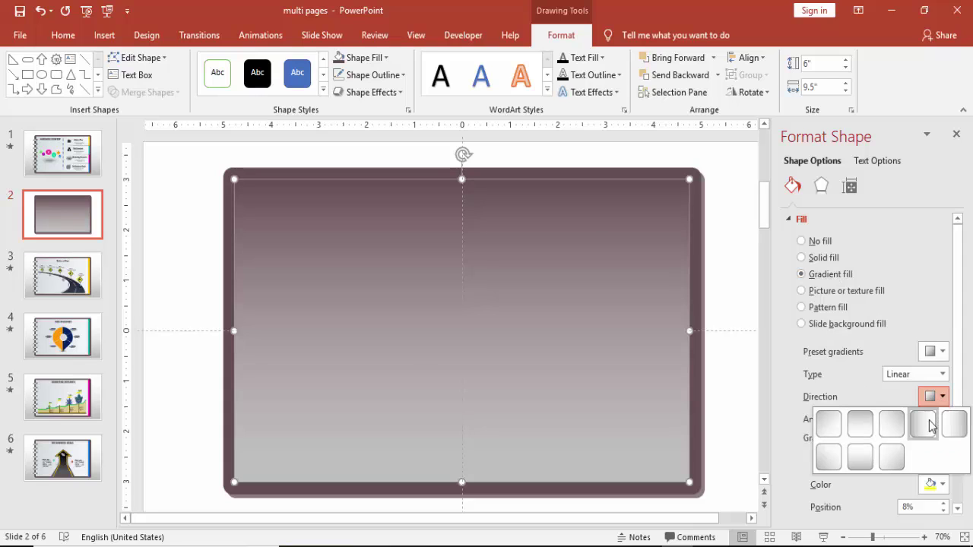
{"action": "left_click", "coordinate": [928, 426]}
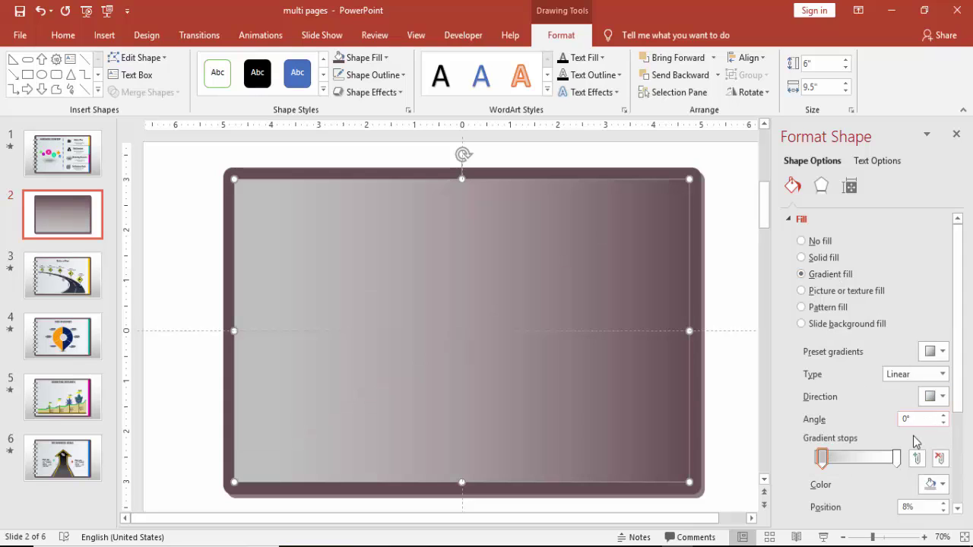
Set the inner page's gradient stops to light gray at 8% and white at 100%.
{"action": "left_click", "coordinate": [940, 483]}
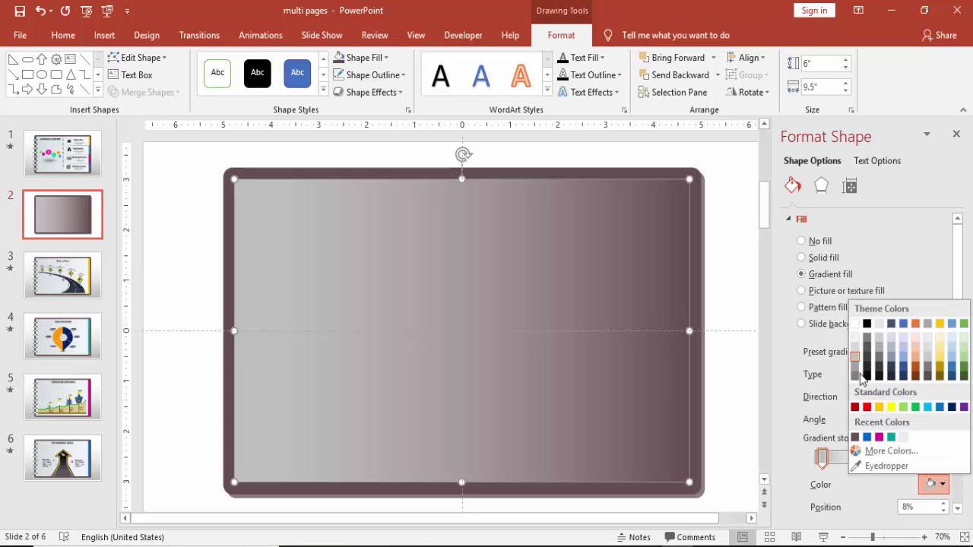
{"action": "left_click", "coordinate": [856, 339]}
{"action": "left_click", "coordinate": [898, 457]}
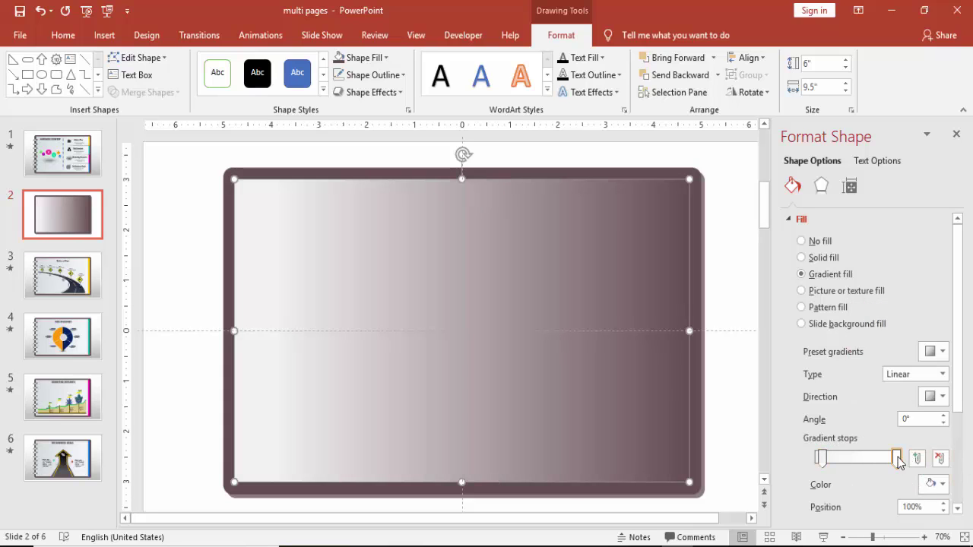
{"action": "left_click", "coordinate": [940, 483]}
{"action": "left_click", "coordinate": [855, 324]}
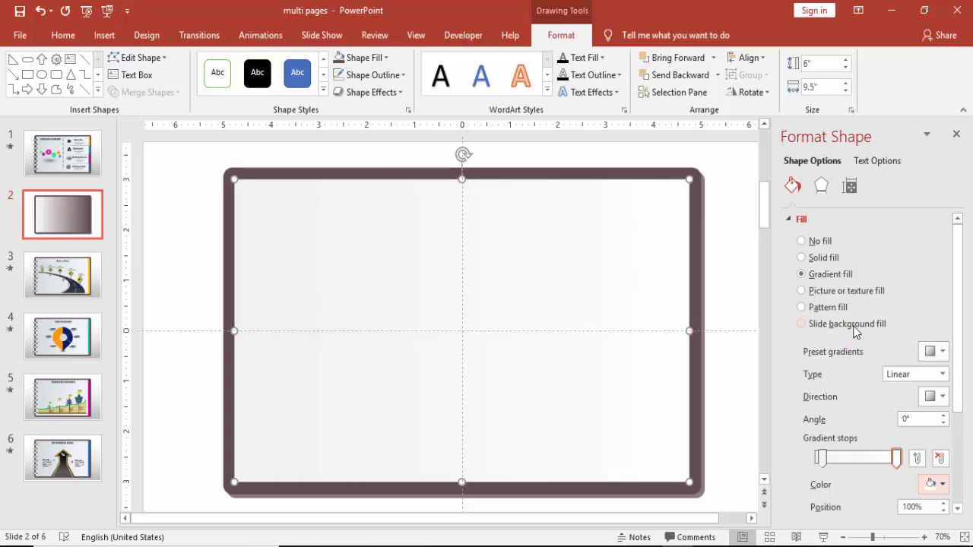
{"action": "left_click", "coordinate": [821, 458]}
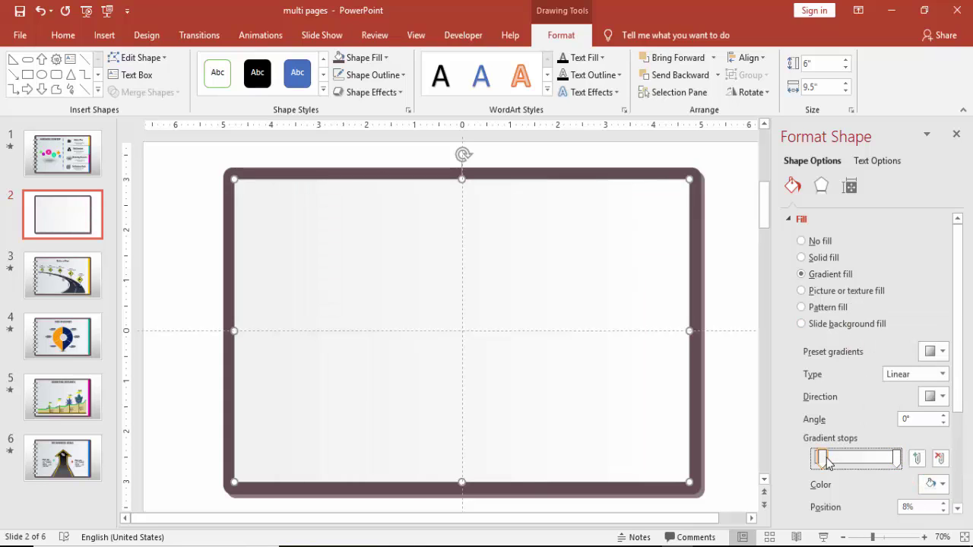
{"action": "left_click", "coordinate": [940, 483]}
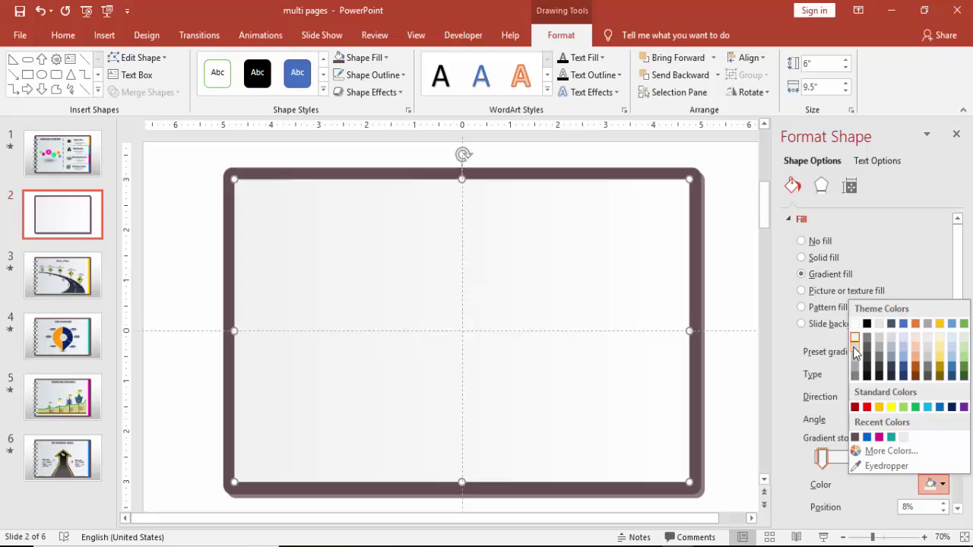
{"action": "left_click", "coordinate": [866, 356]}
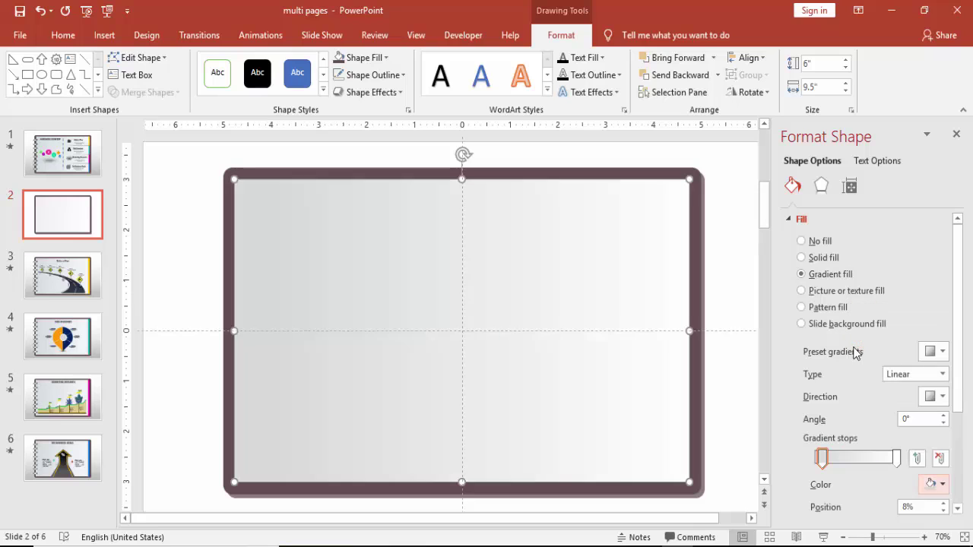
{"action": "left_click", "coordinate": [735, 315]}
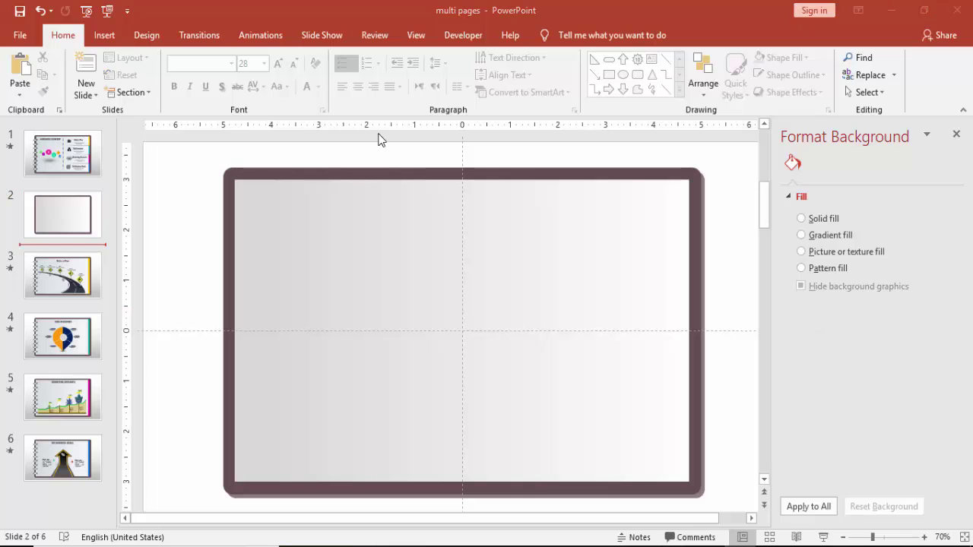
Draw a vertical straight line about 4.76" long down the middle of the inner page.
{"action": "left_click", "coordinate": [107, 35]}
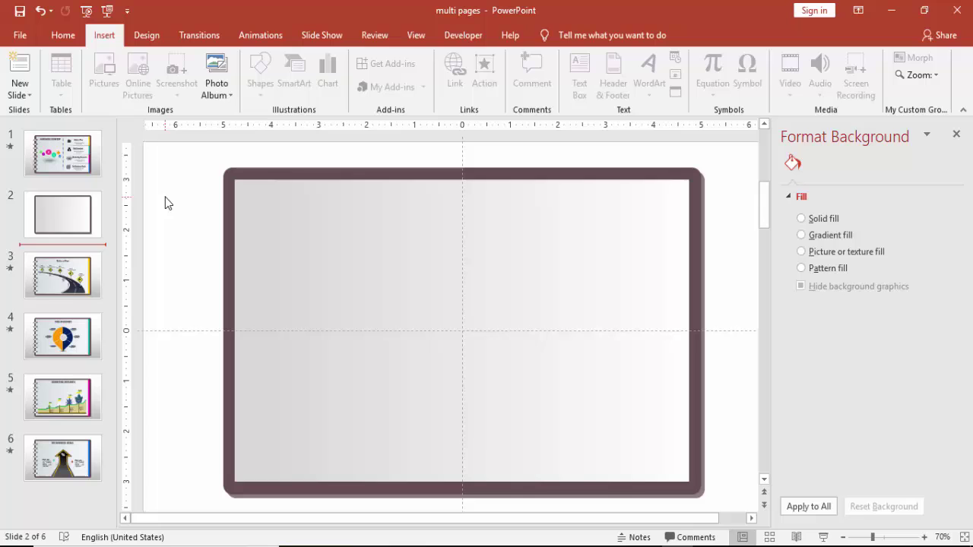
{"action": "left_click", "coordinate": [171, 195]}
{"action": "left_click", "coordinate": [256, 89]}
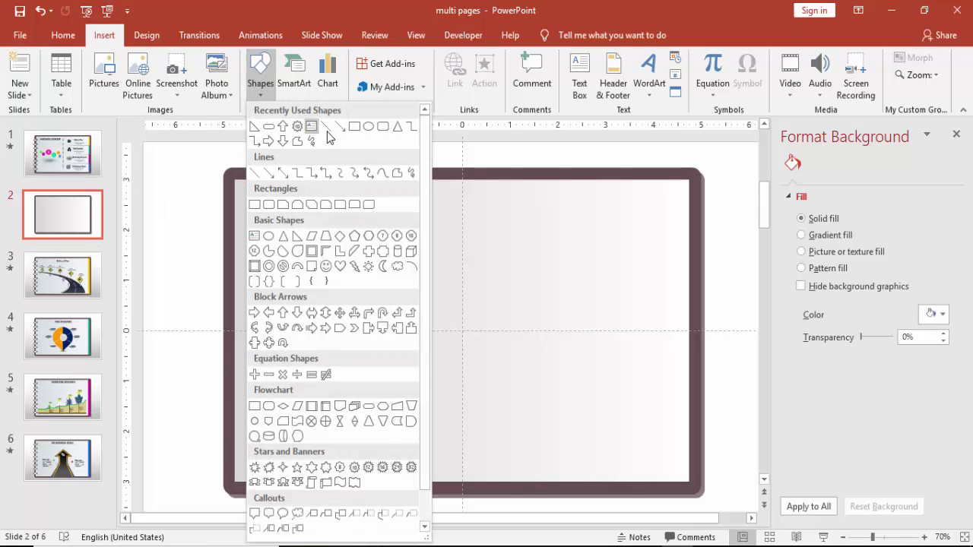
{"action": "left_click", "coordinate": [328, 132]}
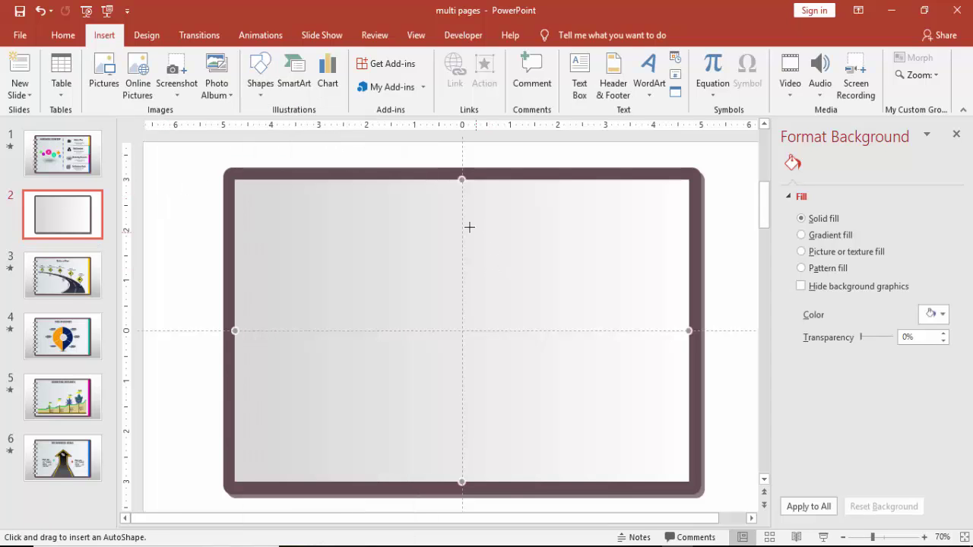
{"action": "left_click_drag", "start_coordinate": [463, 205], "coordinate": [463, 444]}
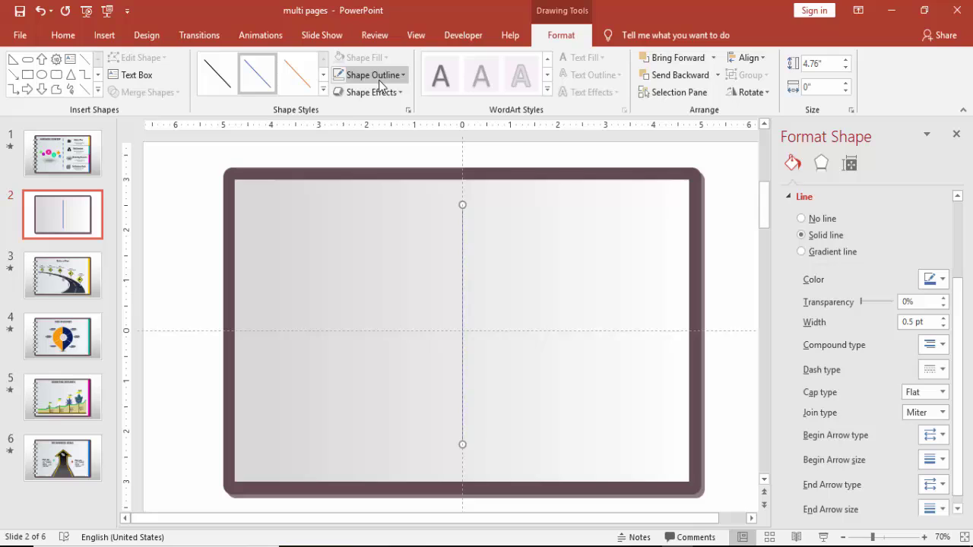
Give the vertical center line a dashed outline style.
{"action": "left_click", "coordinate": [380, 81]}
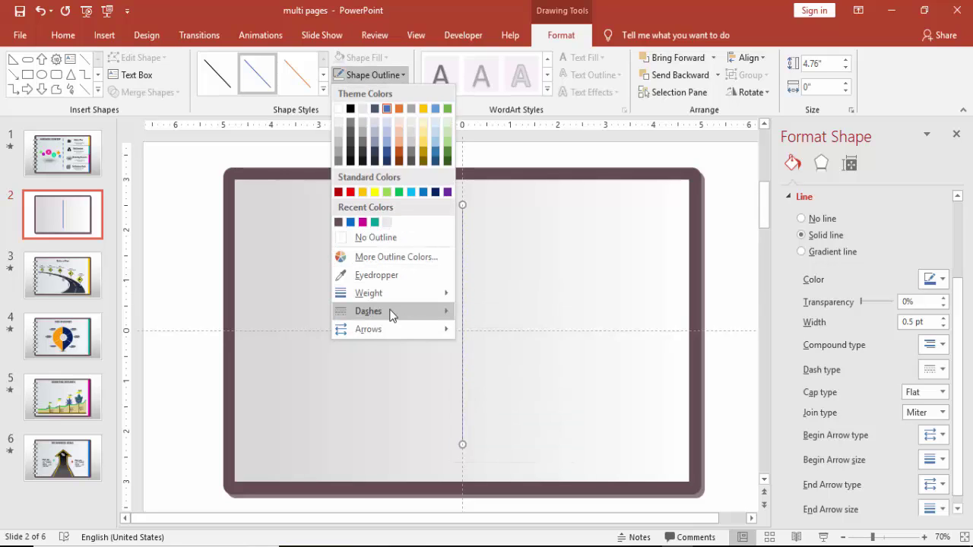
{"action": "mouse_move", "coordinate": [391, 315]}
{"action": "left_click", "coordinate": [495, 352]}
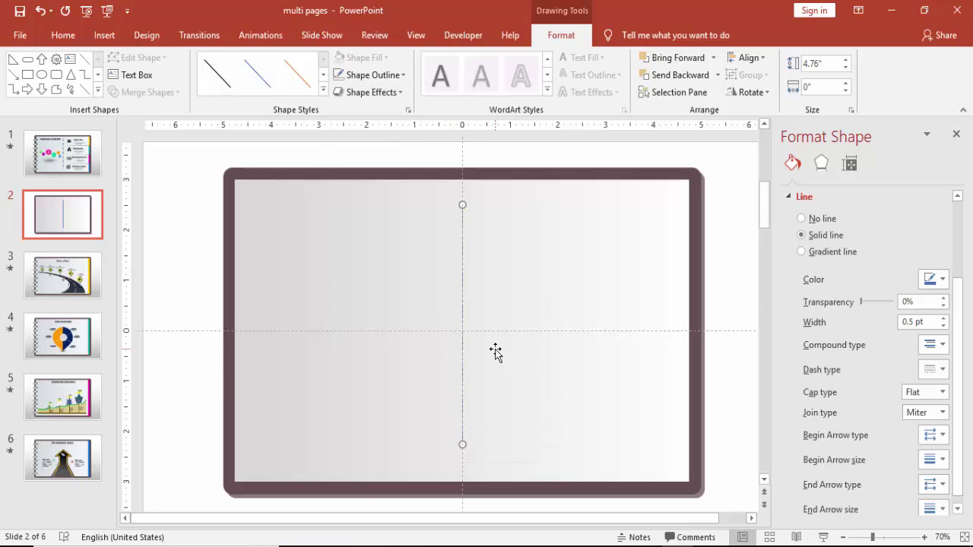
{"action": "left_click", "coordinate": [727, 181]}
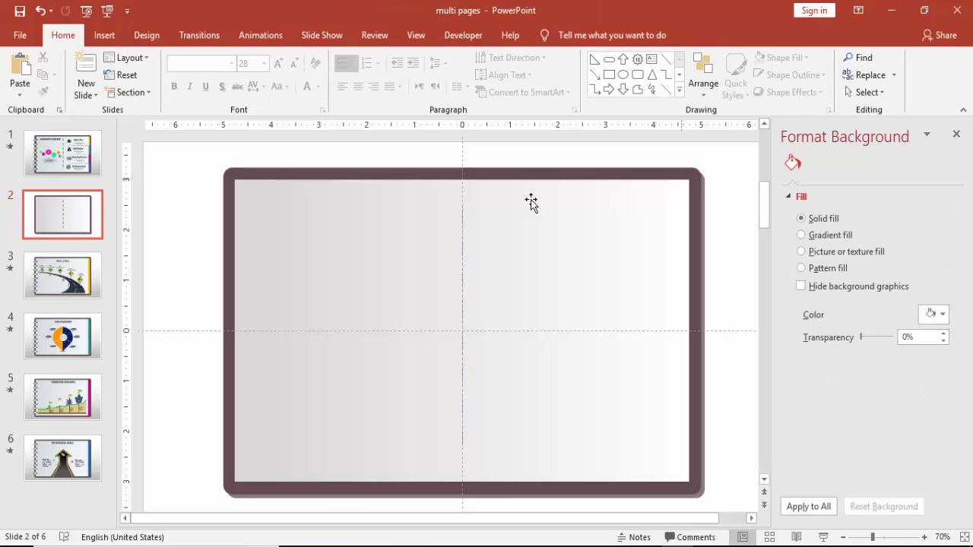
Insert a 1" circle near the upper-left corner of the inner page.
{"action": "left_click", "coordinate": [104, 35]}
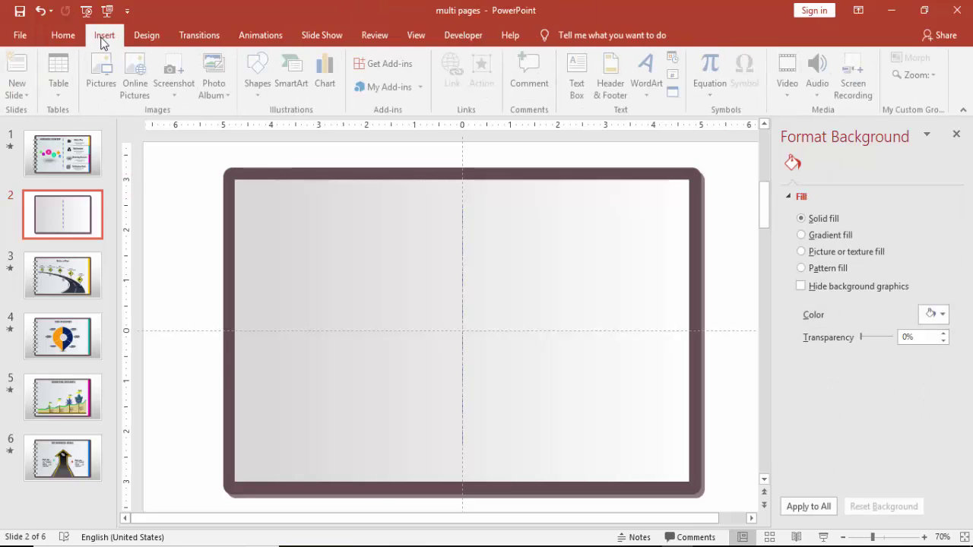
{"action": "left_click", "coordinate": [261, 96]}
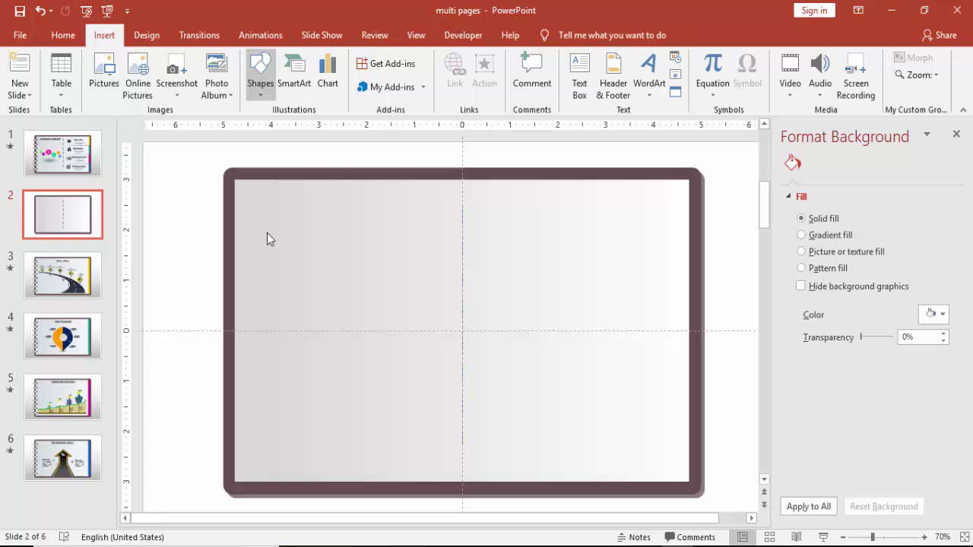
{"action": "left_click", "coordinate": [267, 219]}
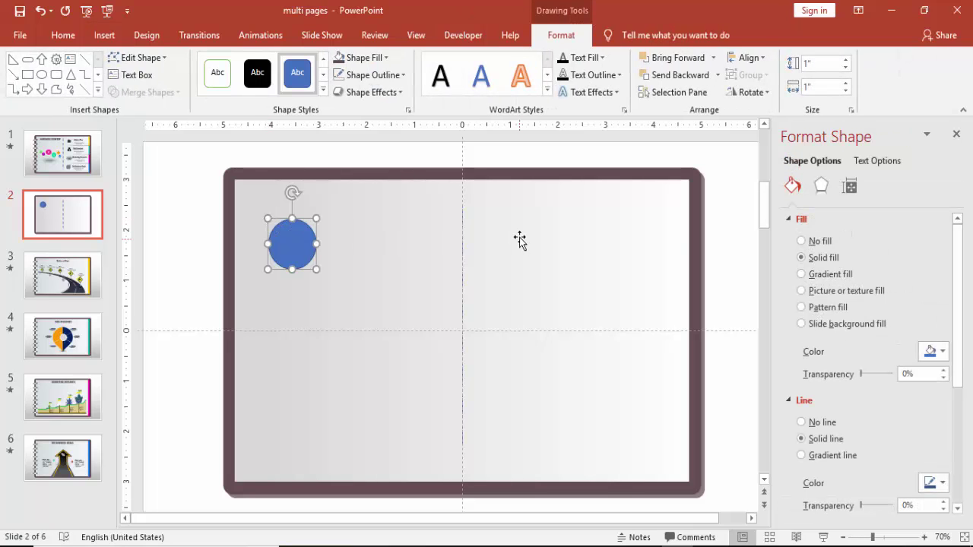
Fill the circle with the cover's dark brown and remove its outline.
{"action": "left_click", "coordinate": [370, 64]}
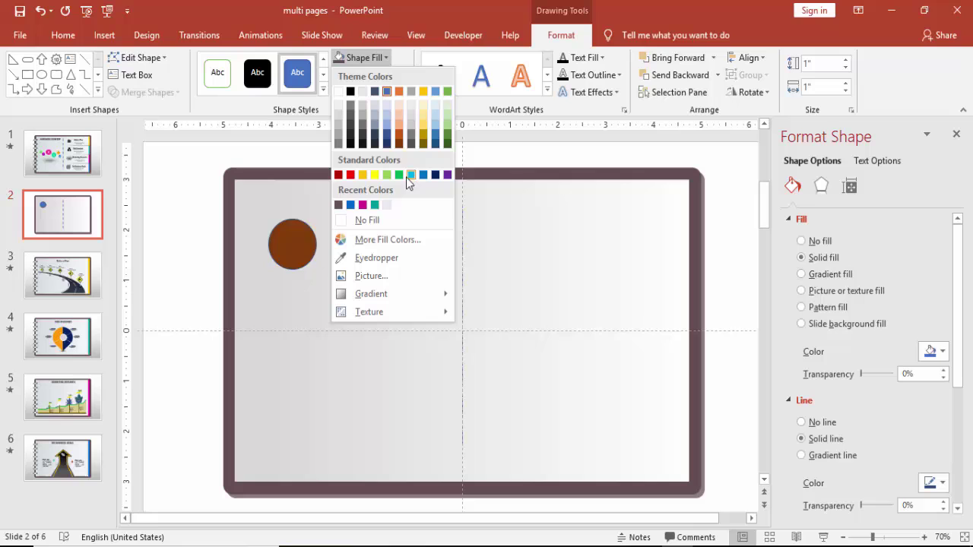
{"action": "left_click", "coordinate": [338, 206]}
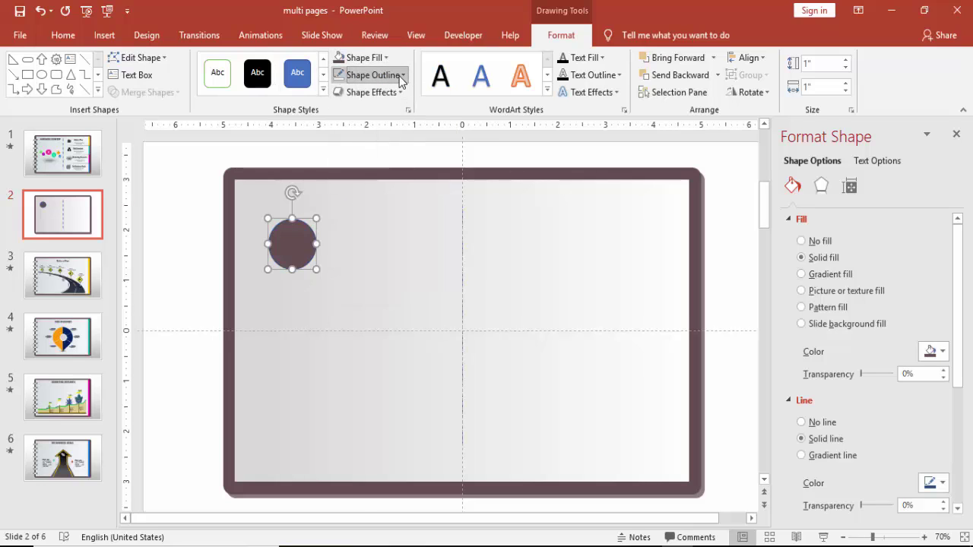
{"action": "left_click", "coordinate": [365, 75]}
{"action": "left_click", "coordinate": [368, 240]}
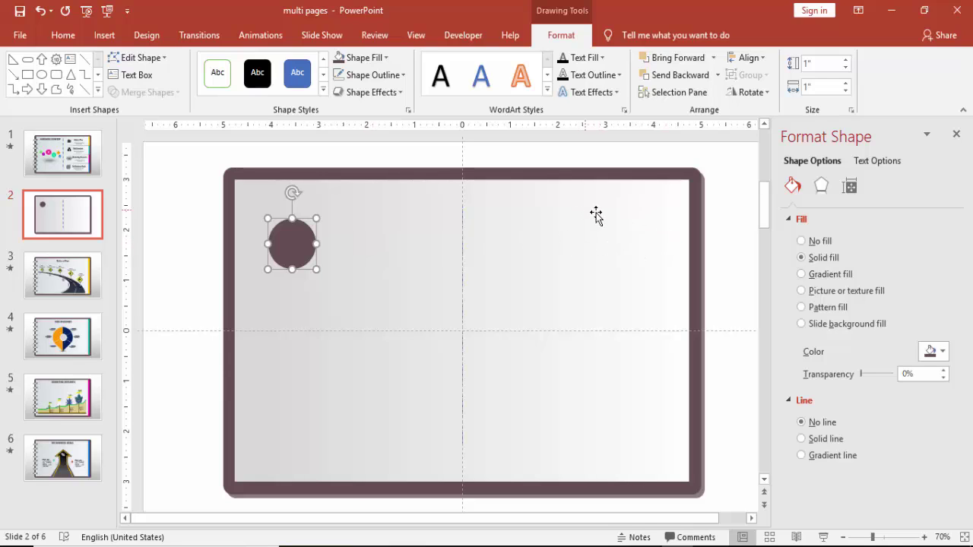
Apply an inner bottom-left shadow to the circle with 11 pt blur and 8 pt distance.
{"action": "left_click", "coordinate": [821, 186]}
{"action": "left_click", "coordinate": [934, 240]}
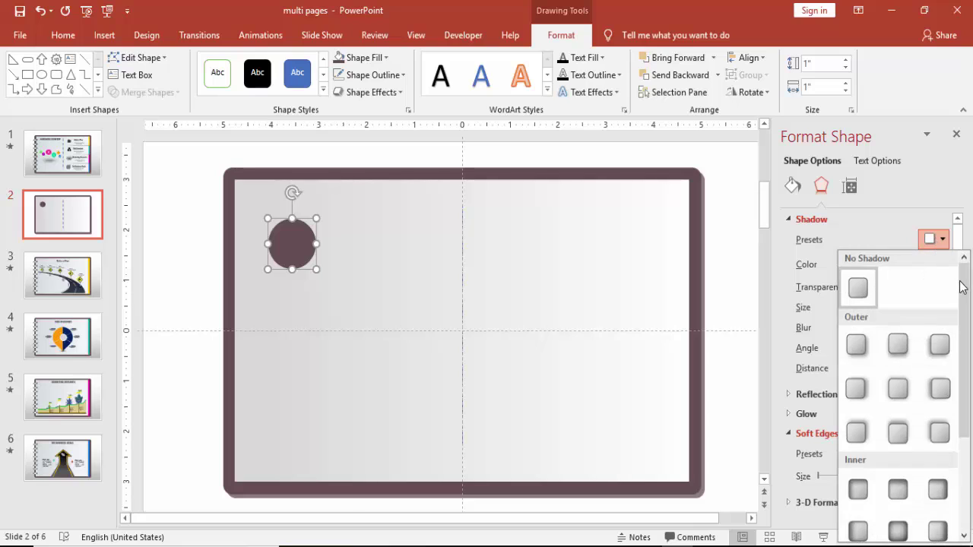
{"action": "left_click_drag", "start_coordinate": [960, 286], "coordinate": [961, 346]}
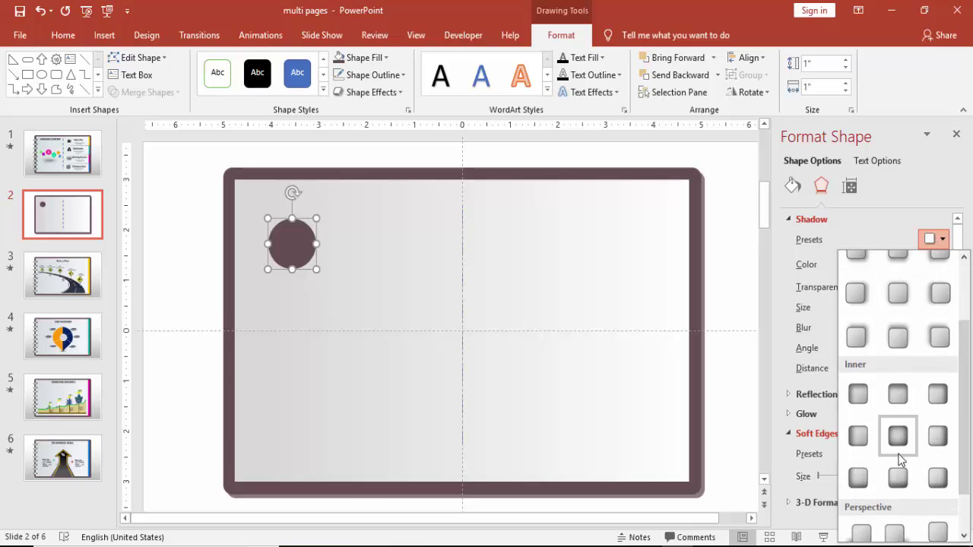
{"action": "left_click", "coordinate": [858, 477]}
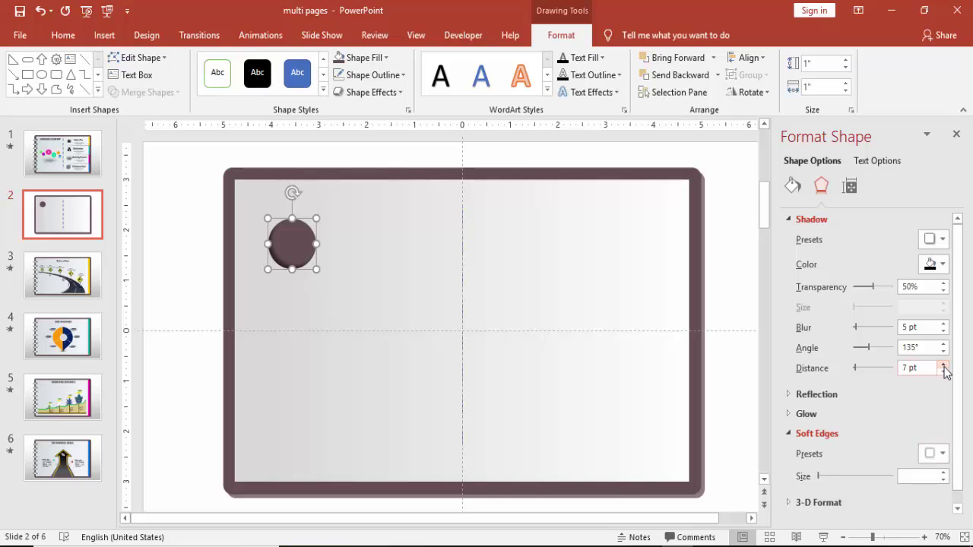
{"action": "left_click", "coordinate": [944, 324]}
{"action": "left_click", "coordinate": [943, 324]}
{"action": "left_click", "coordinate": [943, 324]}
Set the circle's height and width to 0.25".
{"action": "left_click", "coordinate": [831, 70]}
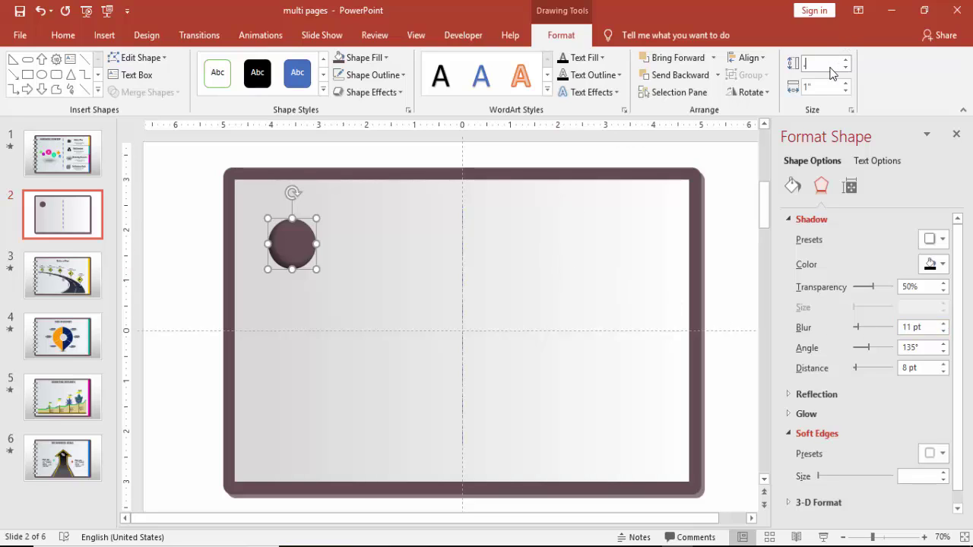
{"action": "left_click", "coordinate": [817, 88]}
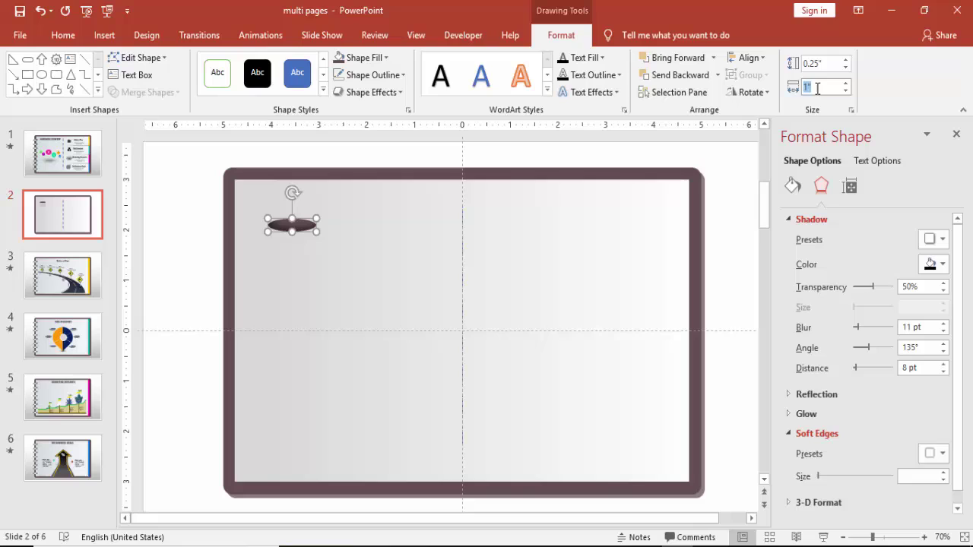
{"action": "type", "text": ".25"}
{"action": "key", "text": "Return"}
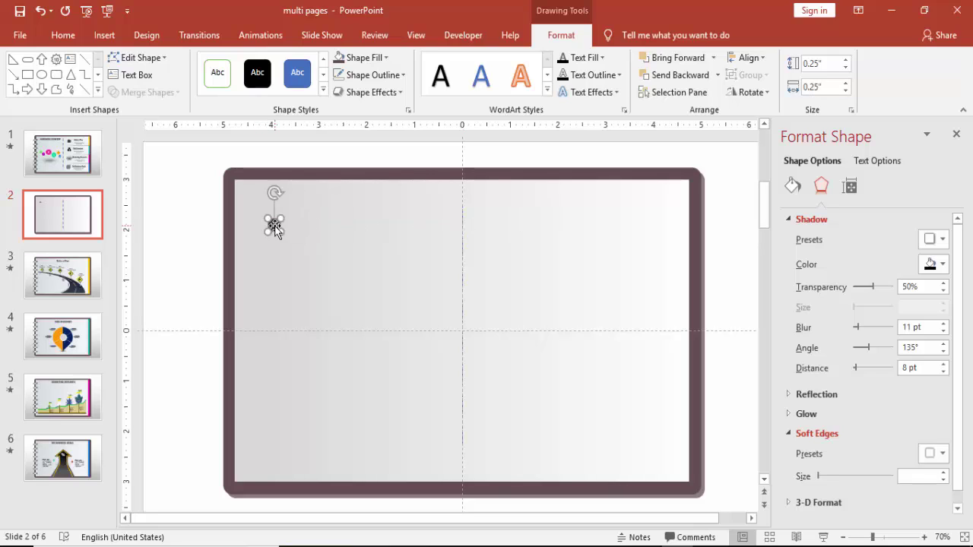
Move the small circle close to the inner page's upper-left corner and reduce its shadow blur to 7 pt.
{"action": "left_click_drag", "start_coordinate": [274, 226], "coordinate": [244, 206]}
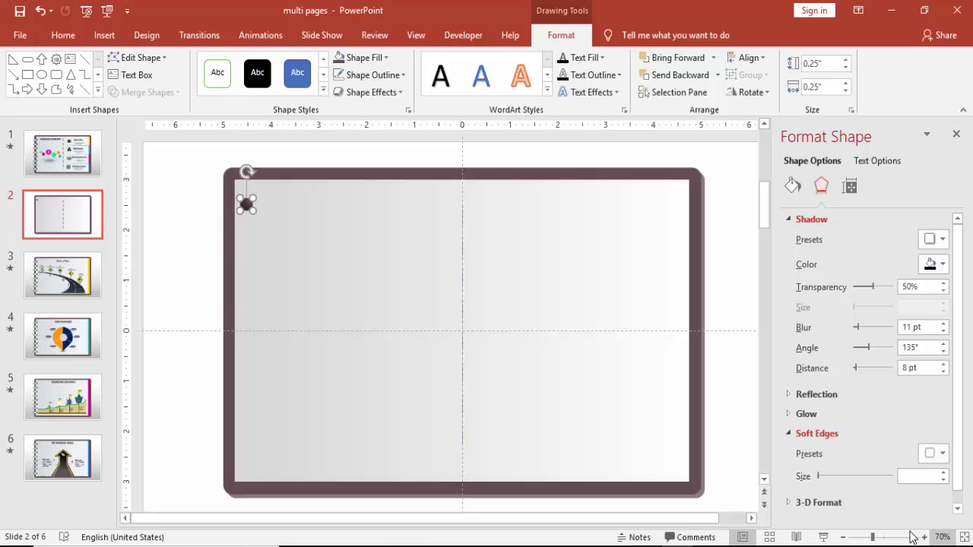
{"action": "left_click_drag", "start_coordinate": [873, 537], "coordinate": [893, 537]}
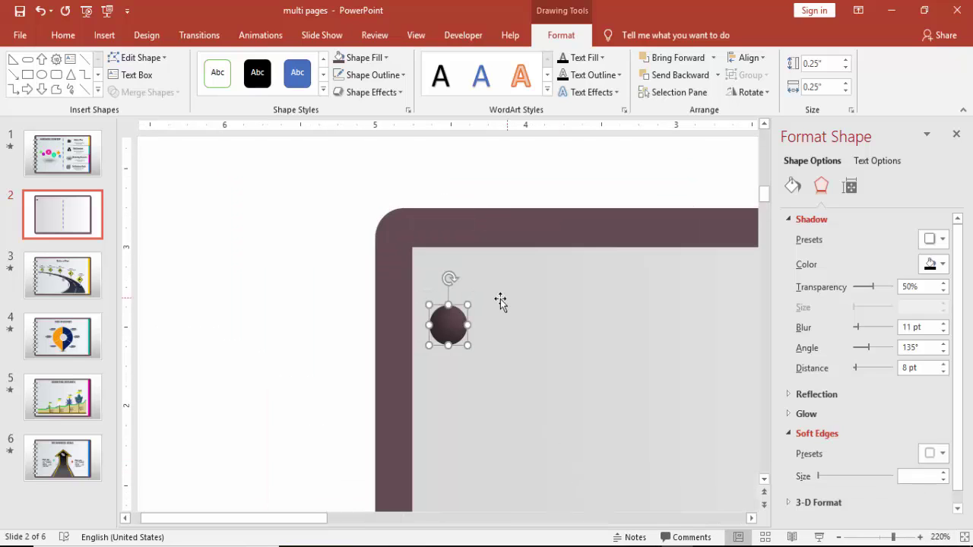
{"action": "left_click_drag", "start_coordinate": [453, 327], "coordinate": [445, 306]}
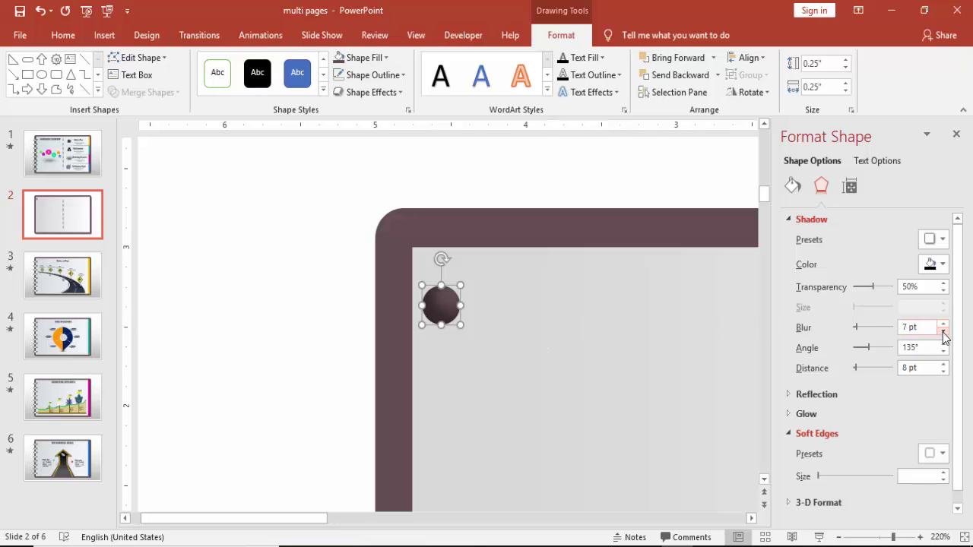
{"action": "left_click", "coordinate": [327, 327]}
{"action": "left_click_drag", "start_coordinate": [440, 305], "coordinate": [439, 288]}
{"action": "left_click", "coordinate": [338, 271]}
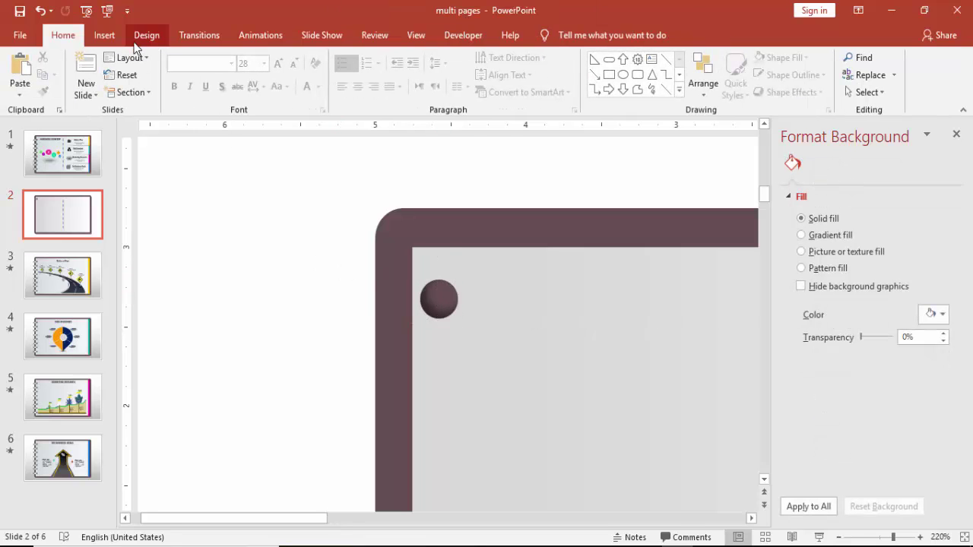
Draw a thin flowchart terminator about 0.06" high and 0.56" wide from outside the cover's left edge into the circle.
{"action": "left_click", "coordinate": [106, 37]}
{"action": "left_click", "coordinate": [257, 94]}
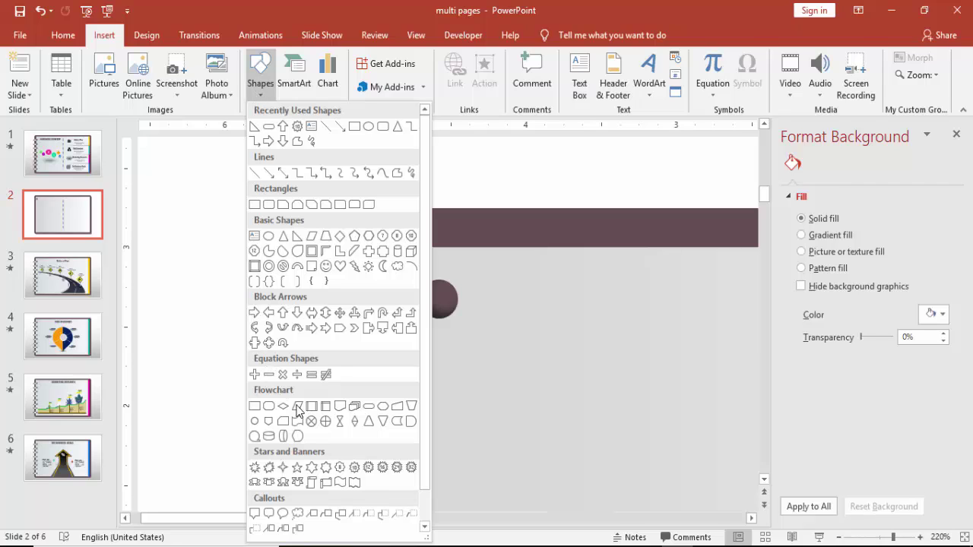
{"action": "left_click", "coordinate": [368, 407]}
{"action": "mouse_move", "coordinate": [350, 286]}
{"action": "left_mouse_down"}
{"action": "mouse_move", "coordinate": [402, 304]}
{"action": "mouse_move", "coordinate": [433, 301]}
{"action": "mouse_move", "coordinate": [391, 295]}
{"action": "left_mouse_up"}
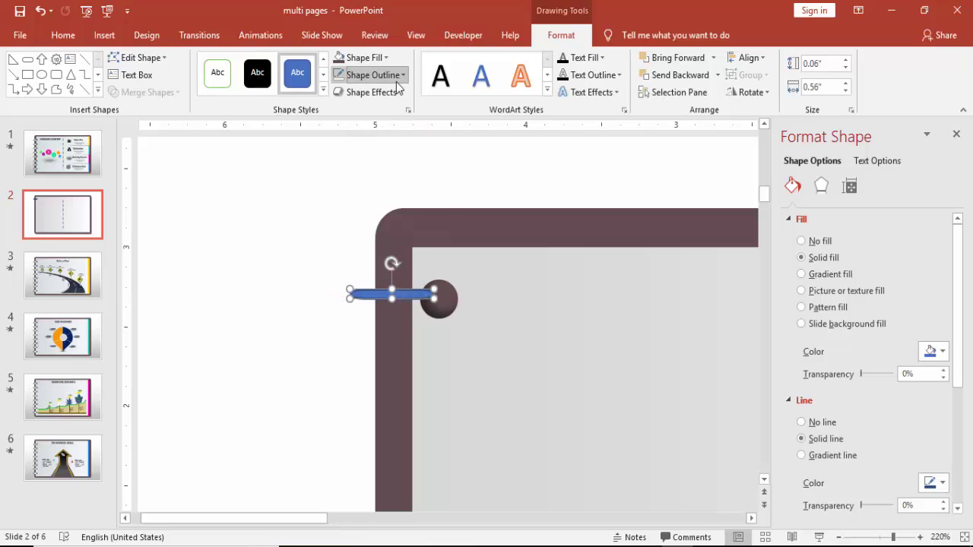
Remove the thin bar's outline and give it a linear gradient fill running horizontally at 0°.
{"action": "left_click", "coordinate": [372, 74]}
{"action": "left_click", "coordinate": [373, 237]}
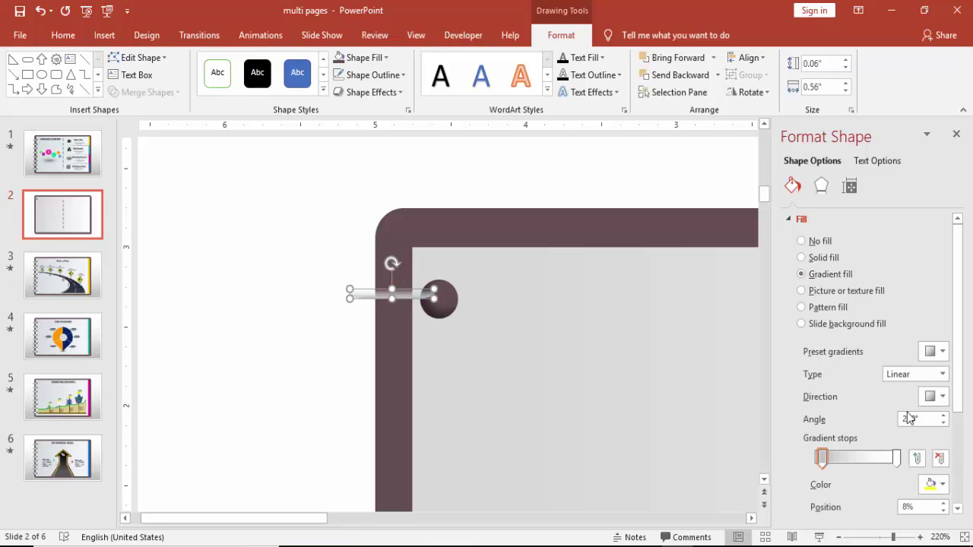
{"action": "left_click", "coordinate": [923, 412]}
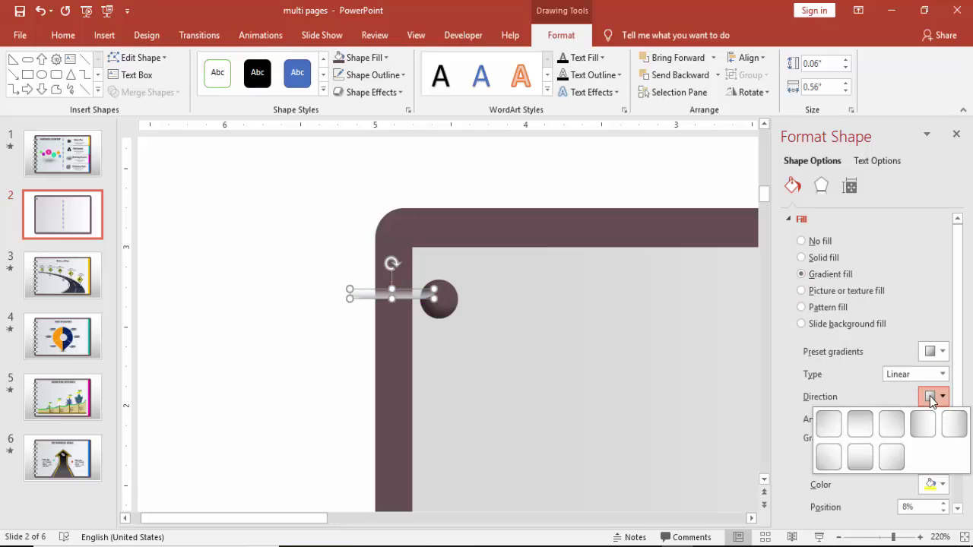
{"action": "left_click", "coordinate": [928, 427]}
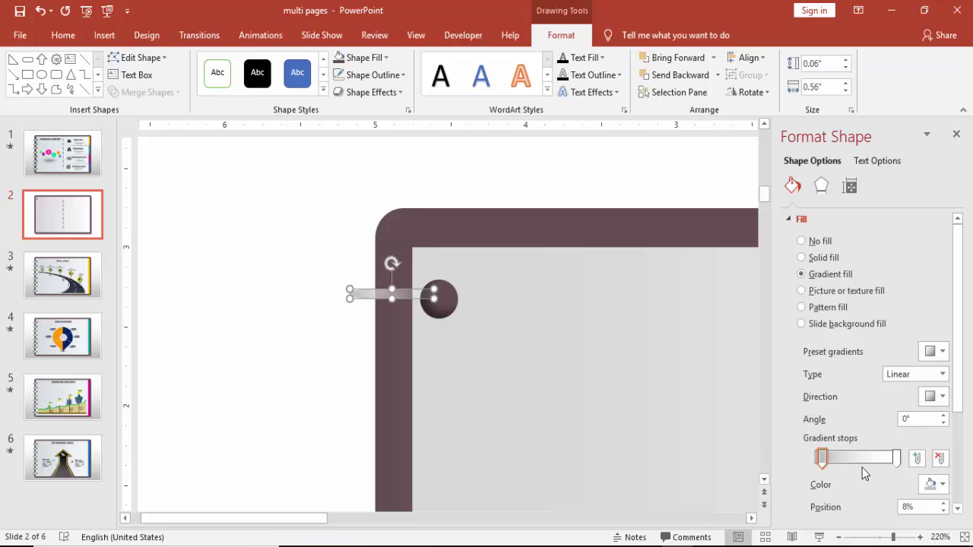
Color the bar's first gradient stop dark gray (Text 1, Lighter 35%) and its 100% stop dark gray (Text 1, Lighter 25%).
{"action": "scroll", "coordinate": [962, 418], "scroll_direction": "down", "scroll_amount": 1}
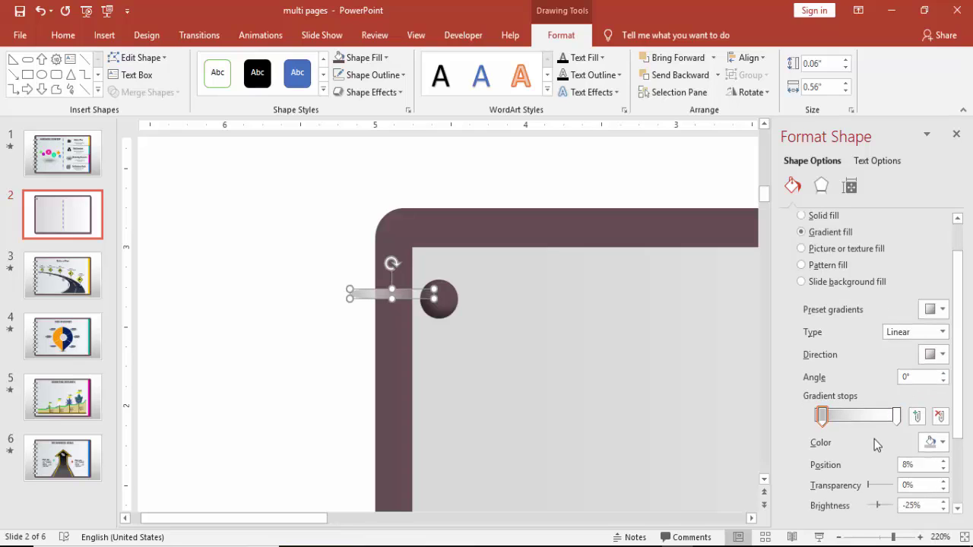
{"action": "left_click", "coordinate": [935, 443]}
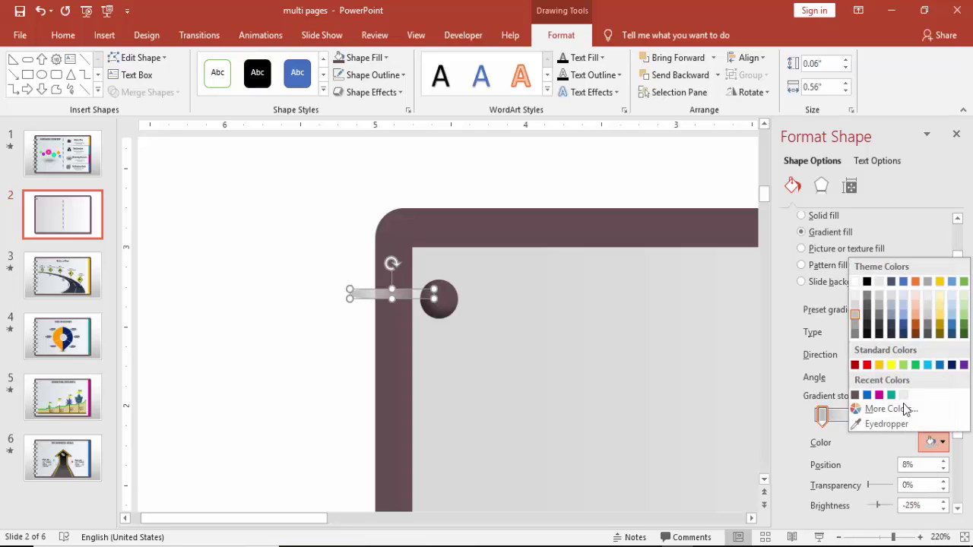
{"action": "left_click", "coordinate": [865, 304]}
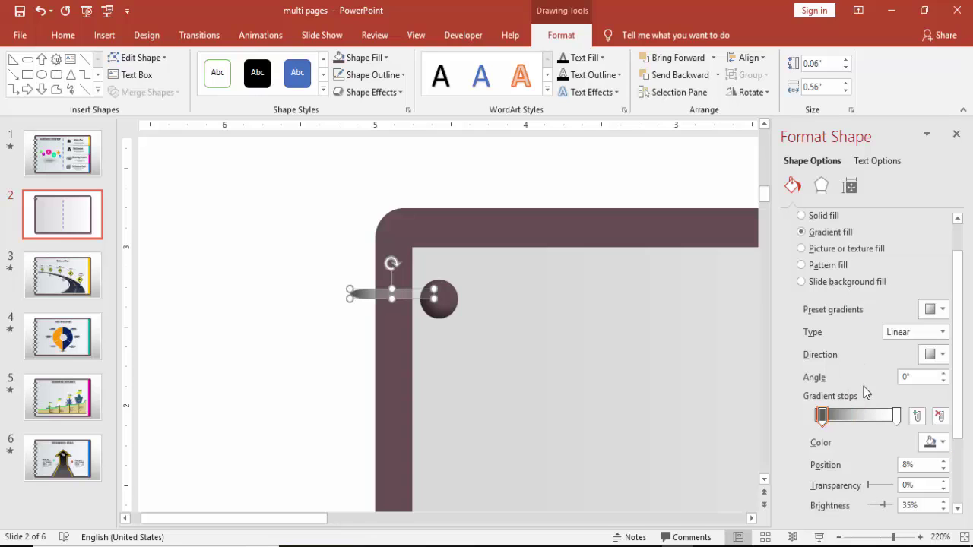
{"action": "left_click", "coordinate": [897, 415]}
{"action": "left_click", "coordinate": [941, 446]}
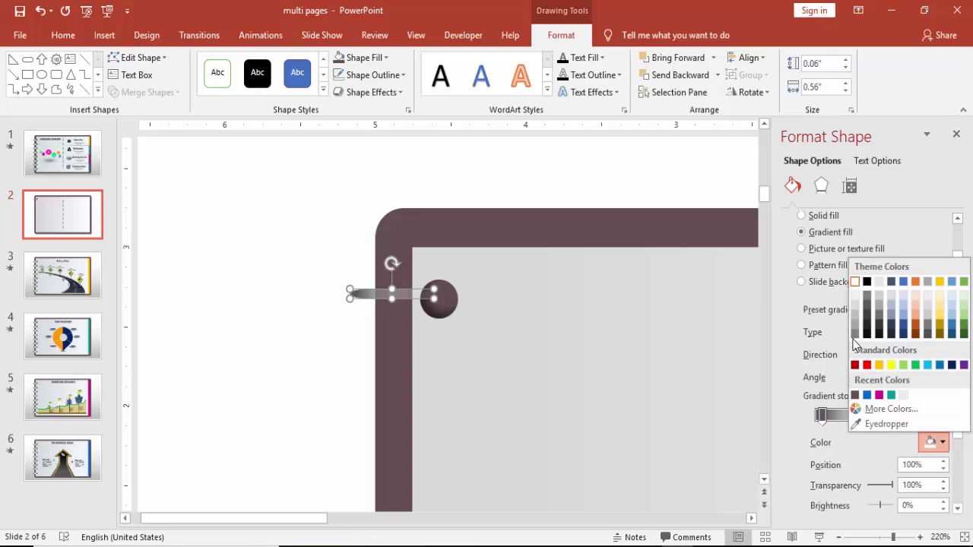
{"action": "left_click", "coordinate": [866, 312]}
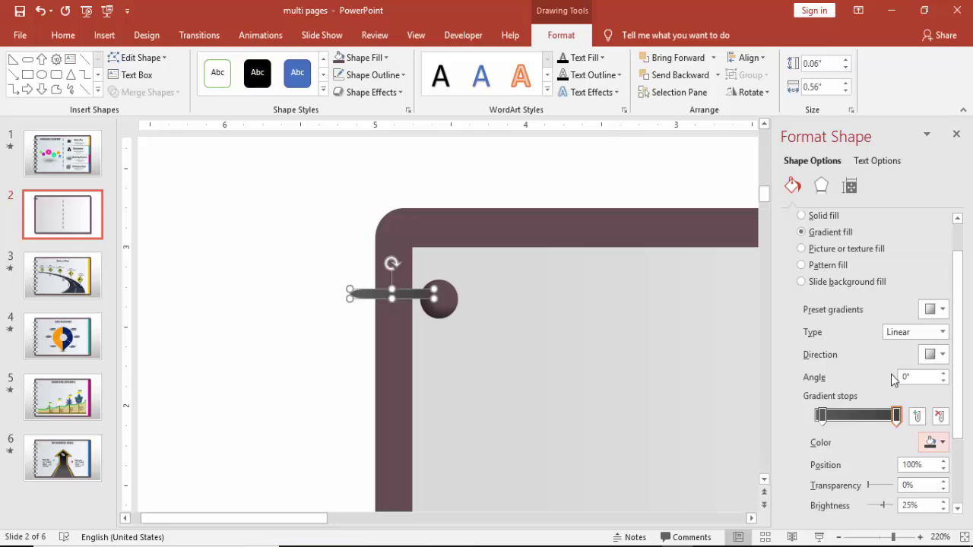
Add two white gradient stops to the bar's fill, at 80% and 41%.
{"action": "left_click", "coordinate": [882, 416]}
{"action": "left_click", "coordinate": [935, 444]}
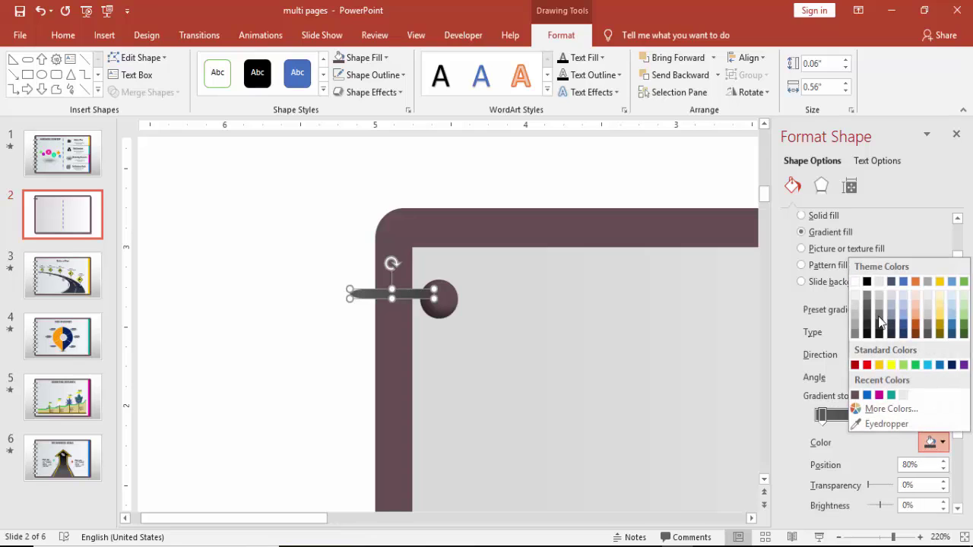
{"action": "left_click", "coordinate": [862, 293]}
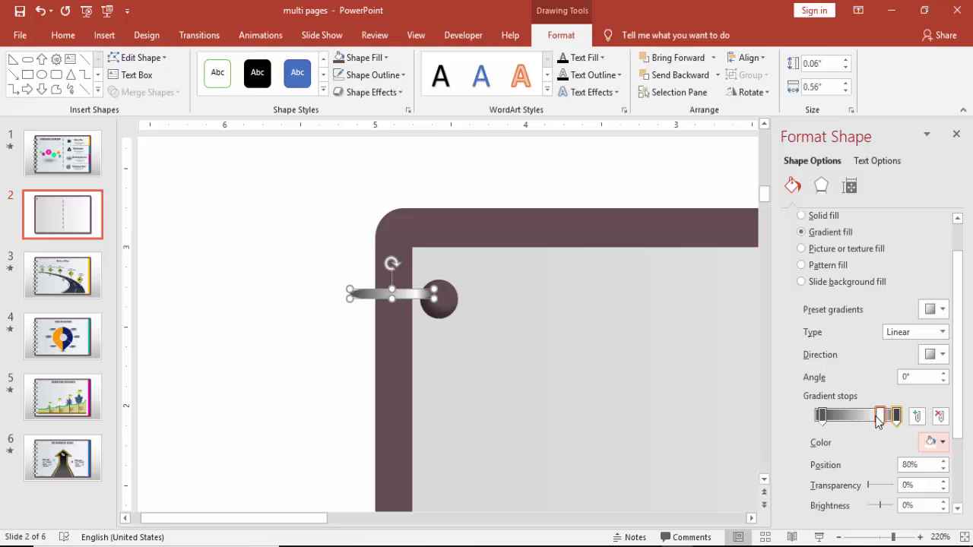
{"action": "left_click", "coordinate": [851, 416]}
{"action": "left_click", "coordinate": [935, 441]}
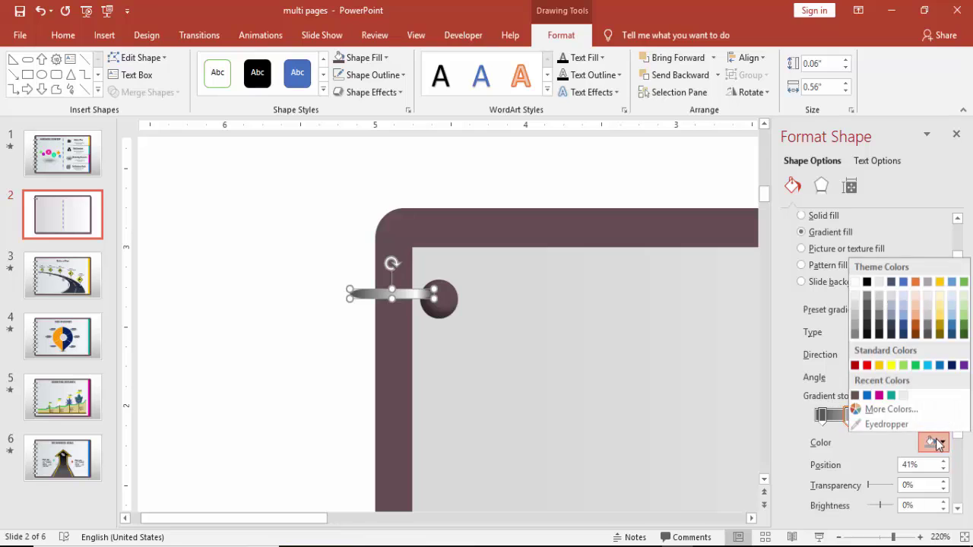
{"action": "left_click", "coordinate": [855, 283]}
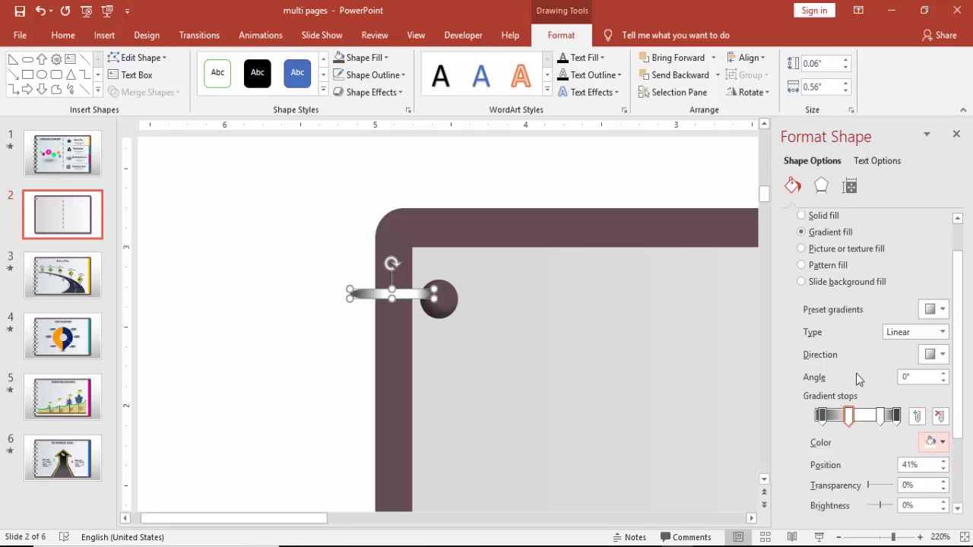
Add a dark gray (Text 1, Lighter 25%) gradient stop at 25% in the bar's fill.
{"action": "left_click", "coordinate": [837, 416]}
{"action": "left_click", "coordinate": [935, 441]}
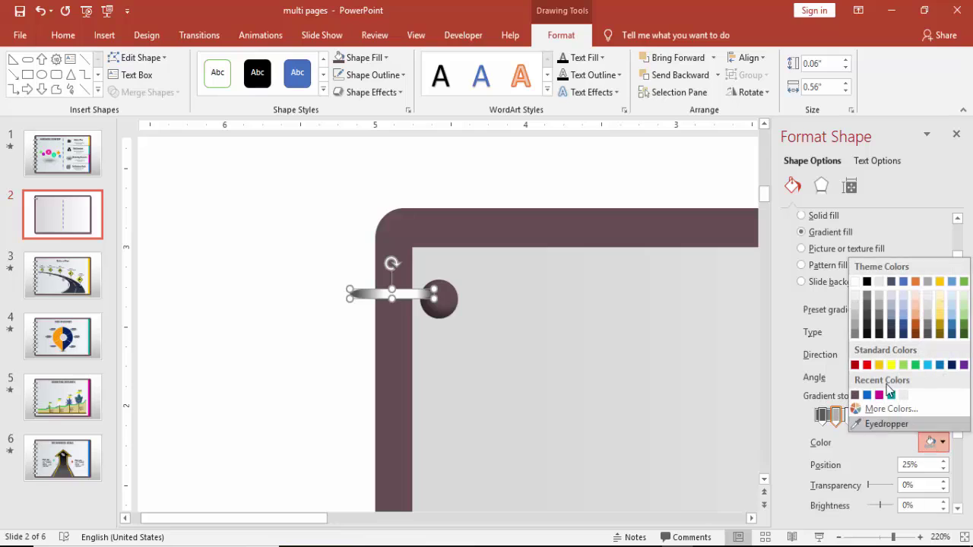
{"action": "left_click", "coordinate": [867, 314]}
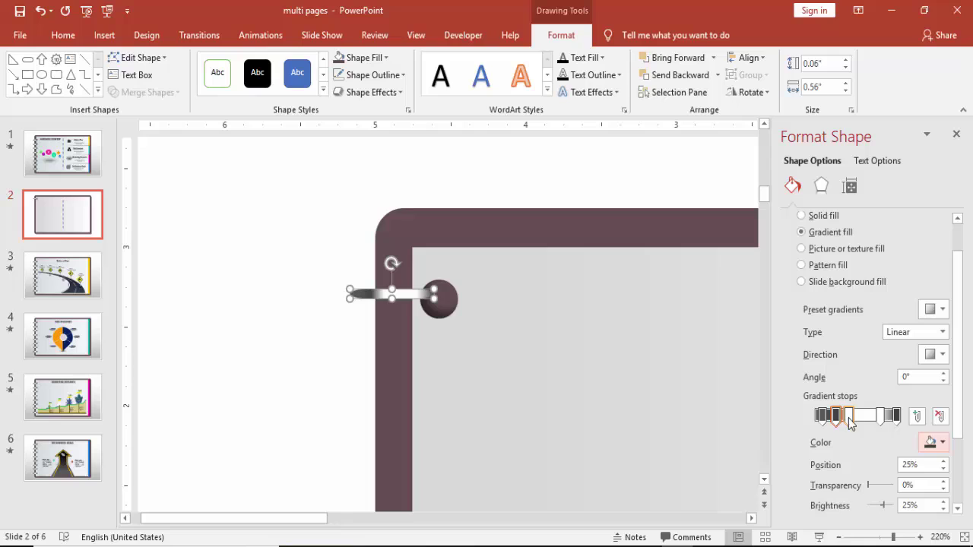
Reposition the bar's gradient stops: the first to 0%, the second to 24%, the last to 93%, and the first white one slightly further along.
{"action": "left_click_drag", "start_coordinate": [849, 416], "coordinate": [854, 420]}
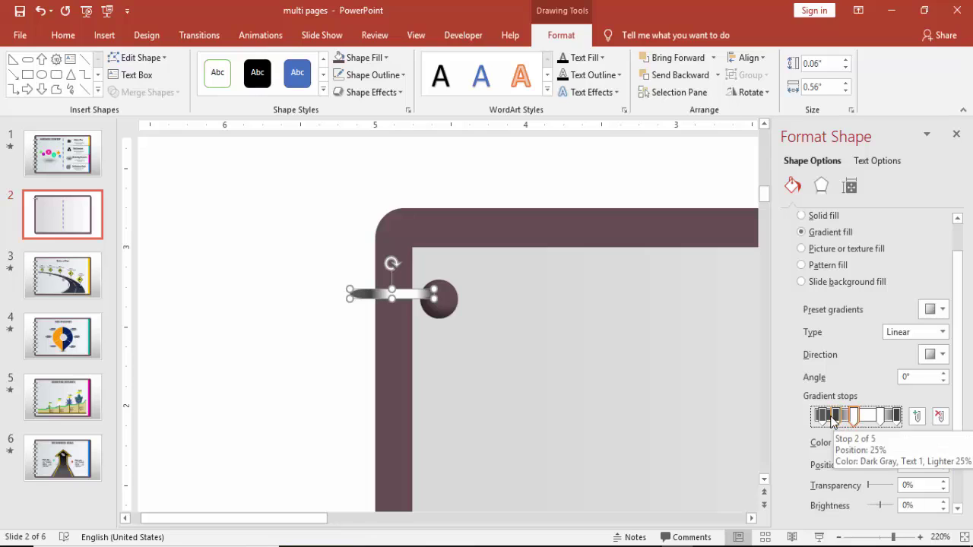
{"action": "left_click", "coordinate": [816, 417]}
{"action": "left_click_drag", "start_coordinate": [835, 418], "coordinate": [835, 419]}
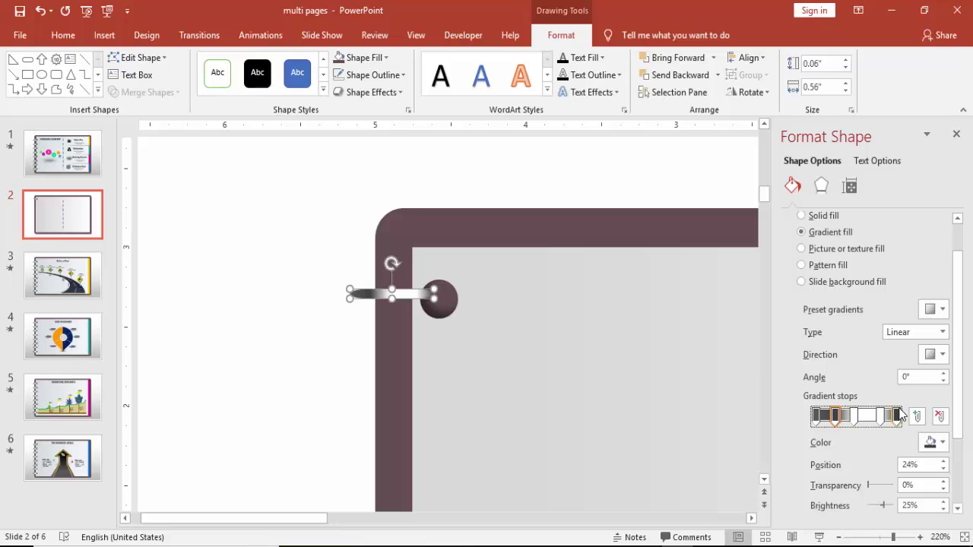
{"action": "left_click_drag", "start_coordinate": [900, 417], "coordinate": [890, 420]}
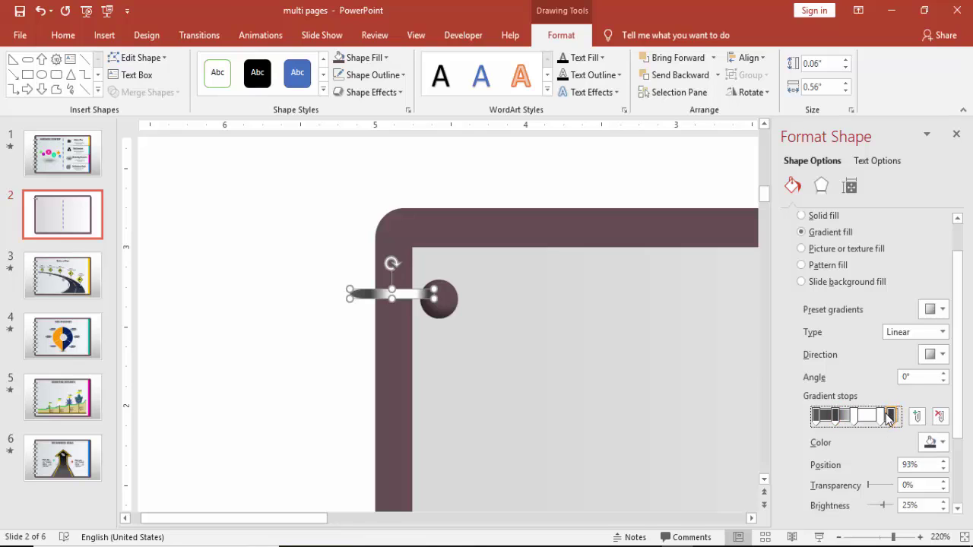
{"action": "left_click", "coordinate": [329, 322]}
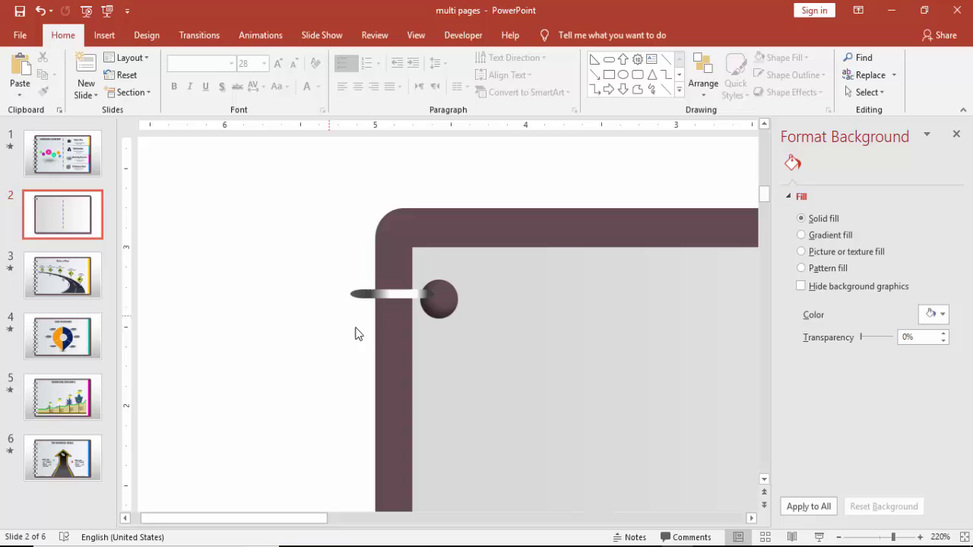
Duplicate the gradient bar just below the original and nudge the circle slightly left and down to line up with both bars.
{"action": "left_click", "coordinate": [385, 286]}
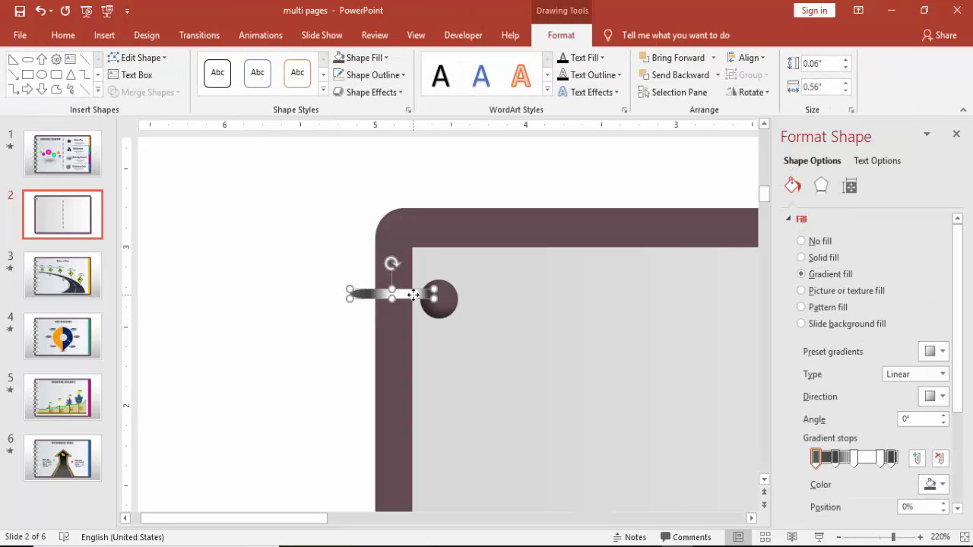
{"action": "mouse_move", "coordinate": [413, 295]}
{"action": "left_mouse_down"}
{"action": "mouse_move", "coordinate": [435, 322]}
{"action": "mouse_move", "coordinate": [410, 311]}
{"action": "left_mouse_up"}
{"action": "left_click", "coordinate": [439, 298]}
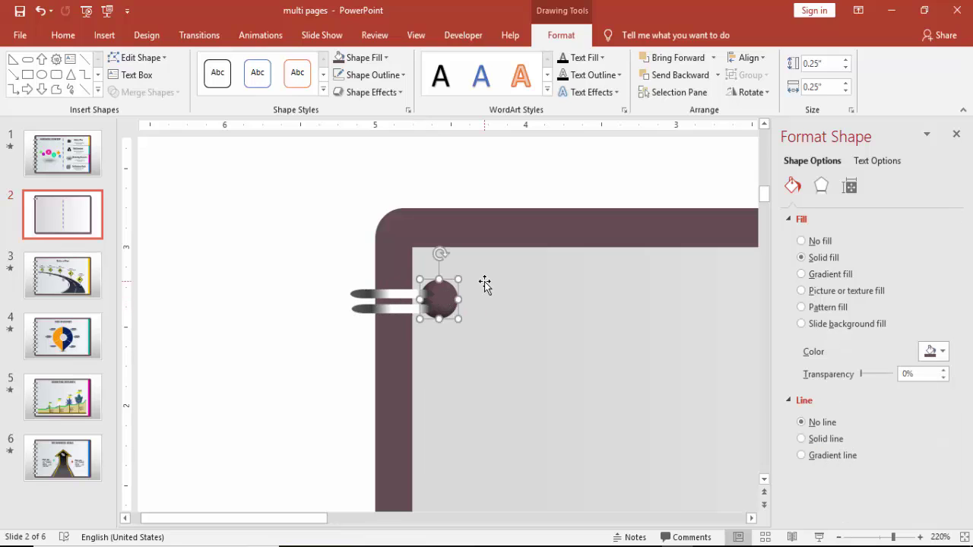
{"action": "key", "text": "ctrl+Left"}
{"action": "key", "text": "ctrl+Left"}
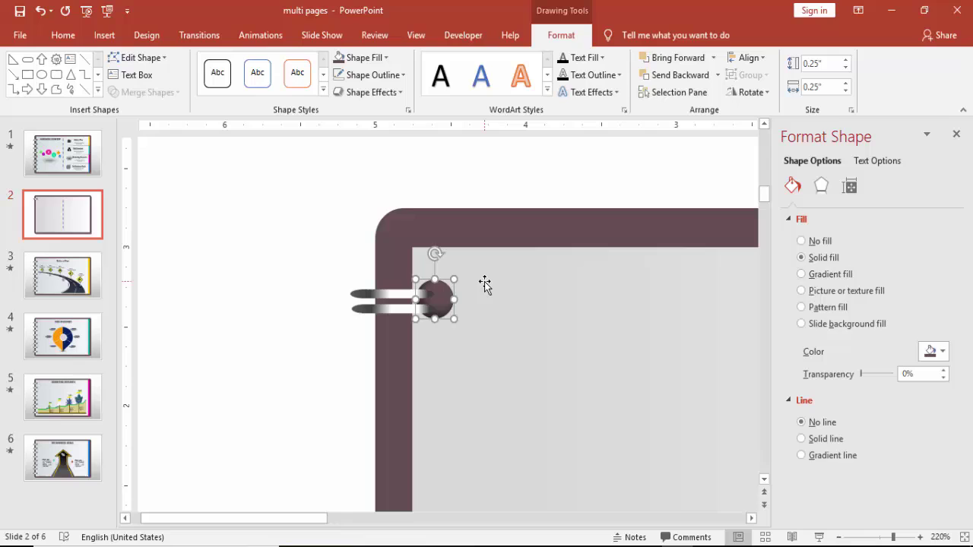
{"action": "key", "text": "ctrl+Down"}
{"action": "key", "text": "ctrl+Up"}
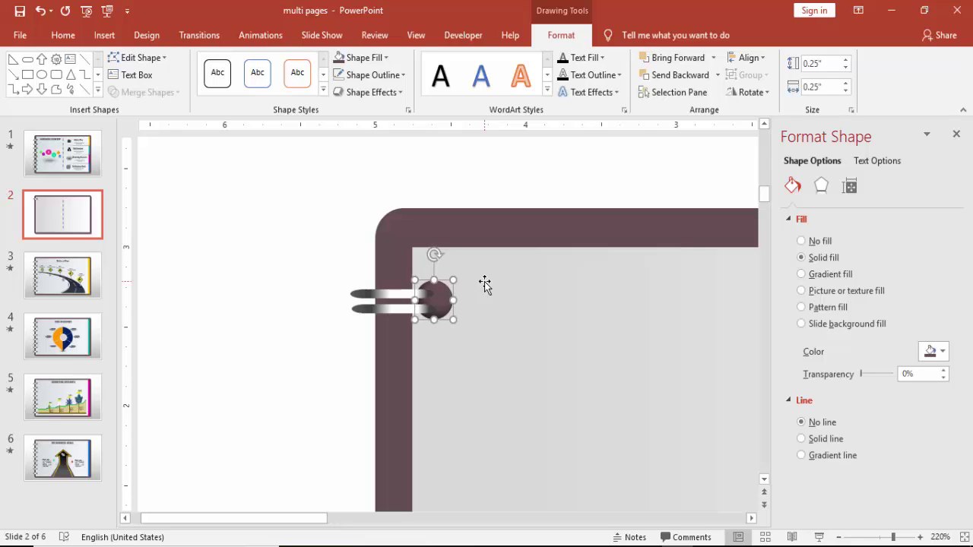
{"action": "key", "text": "ctrl+Down"}
Widen the gap between the two bars by nudging the upper one up and the lower one down slightly.
{"action": "left_click", "coordinate": [385, 295]}
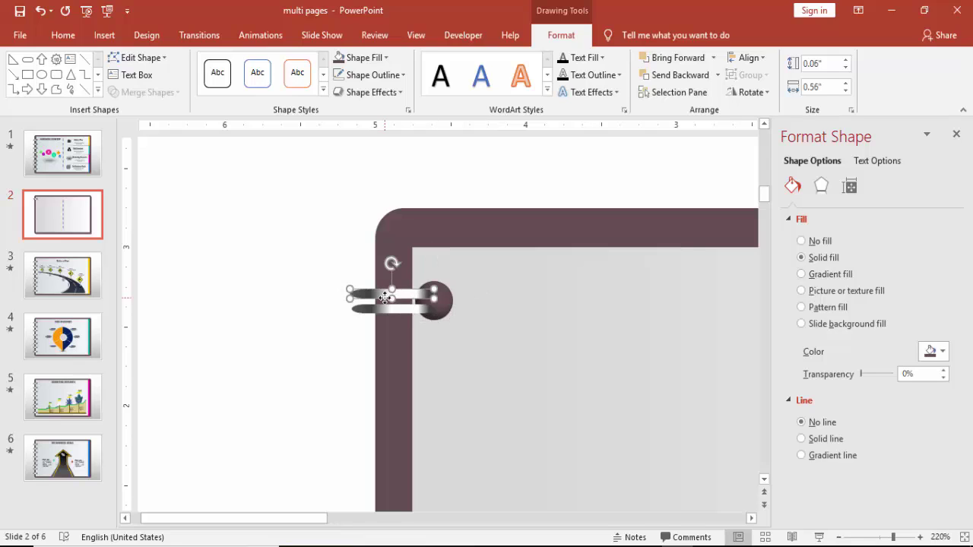
{"action": "key", "text": "ctrl+Up"}
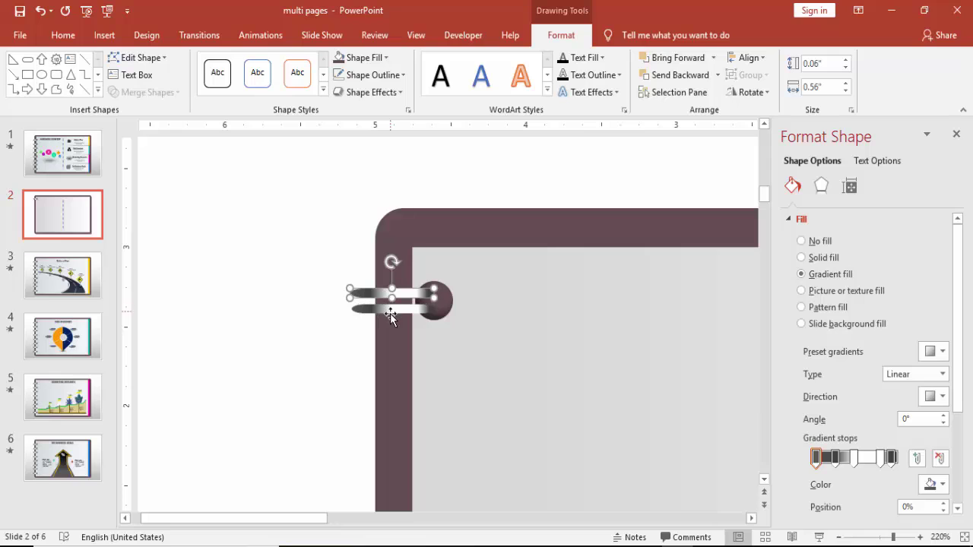
{"action": "left_click", "coordinate": [392, 312]}
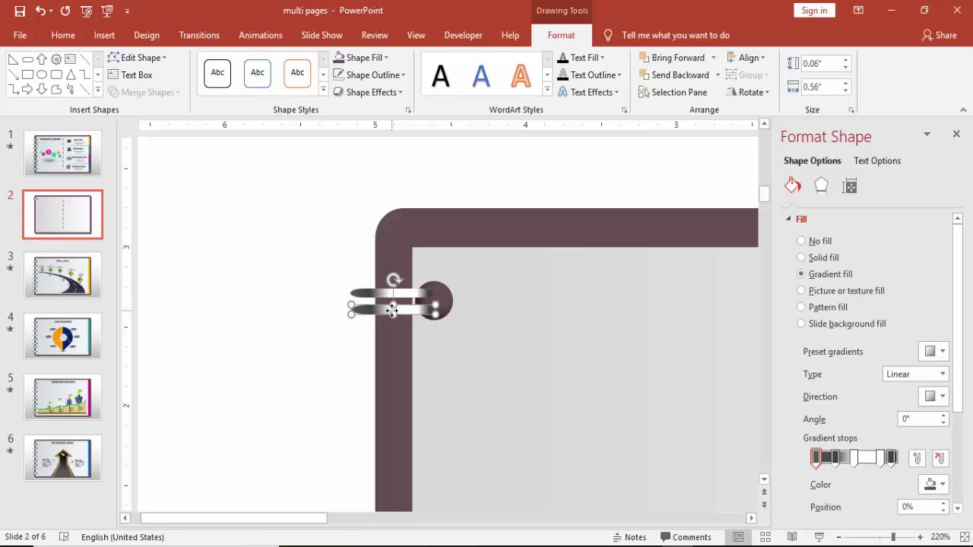
{"action": "left_click", "coordinate": [337, 308]}
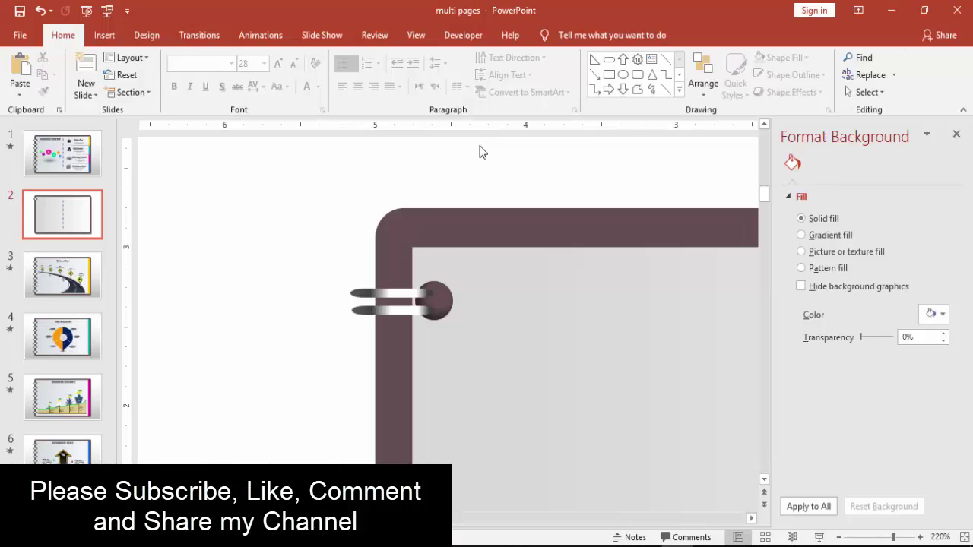
Group the two bars and the circle into one ring object.
{"action": "left_click_drag", "start_coordinate": [321, 265], "coordinate": [482, 339]}
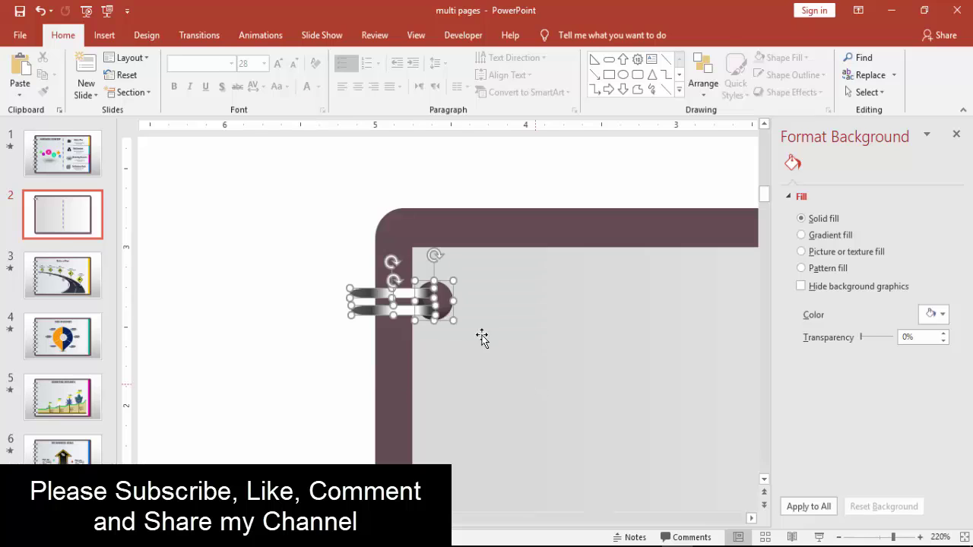
{"action": "right_click", "coordinate": [441, 295]}
{"action": "mouse_move", "coordinate": [497, 382]}
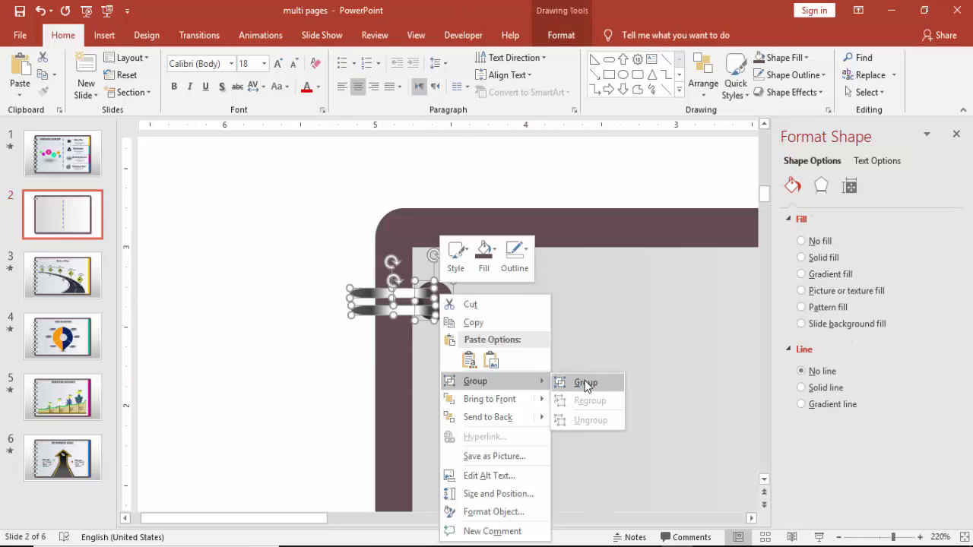
{"action": "left_click", "coordinate": [583, 382]}
Duplicate the ring group and place the copy directly below the original along the cover's left edge.
{"action": "left_click", "coordinate": [838, 537]}
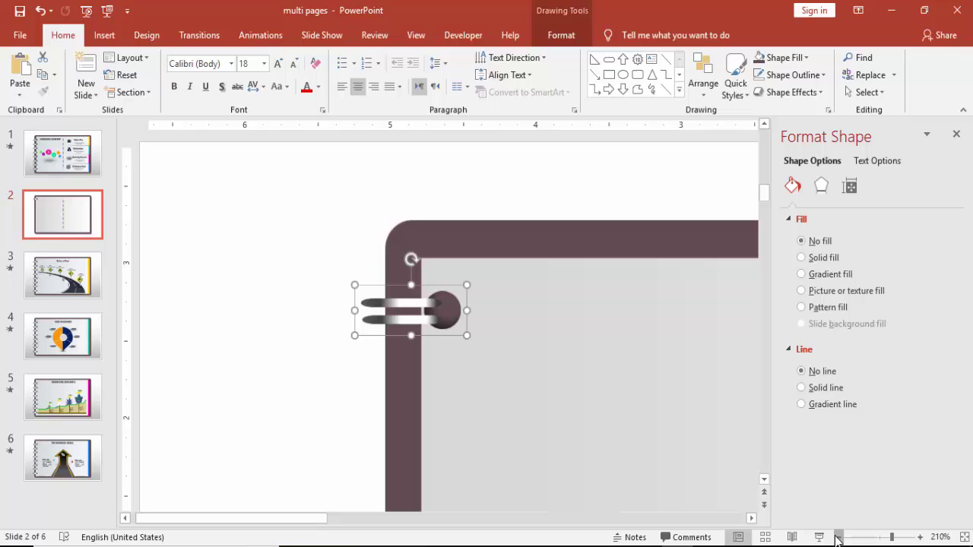
{"action": "left_click", "coordinate": [838, 537]}
{"action": "left_click", "coordinate": [838, 537]}
{"action": "left_click", "coordinate": [838, 537]}
{"action": "left_click", "coordinate": [838, 538]}
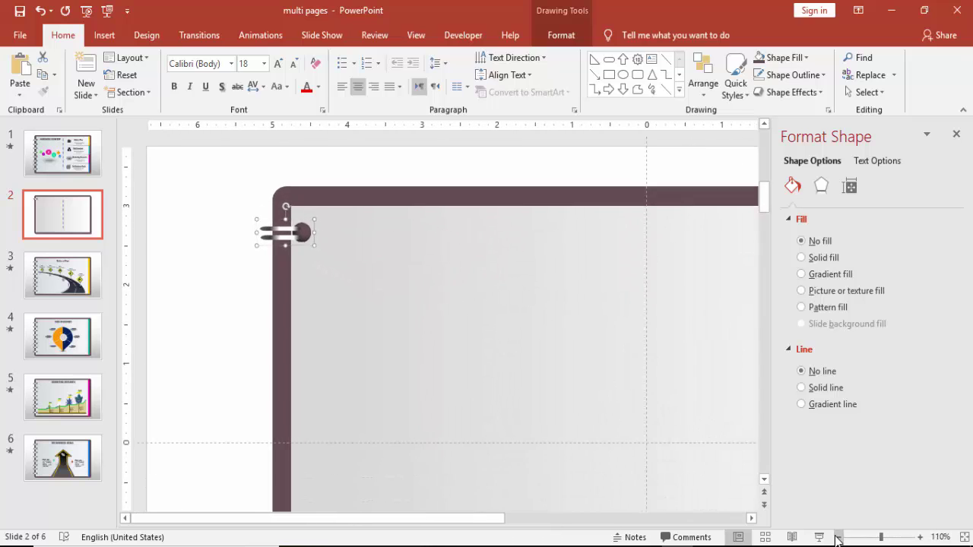
{"action": "left_click", "coordinate": [839, 537]}
{"action": "left_click", "coordinate": [838, 538]}
{"action": "left_click", "coordinate": [839, 537]}
{"action": "left_click", "coordinate": [838, 538]}
{"action": "left_click", "coordinate": [839, 537]}
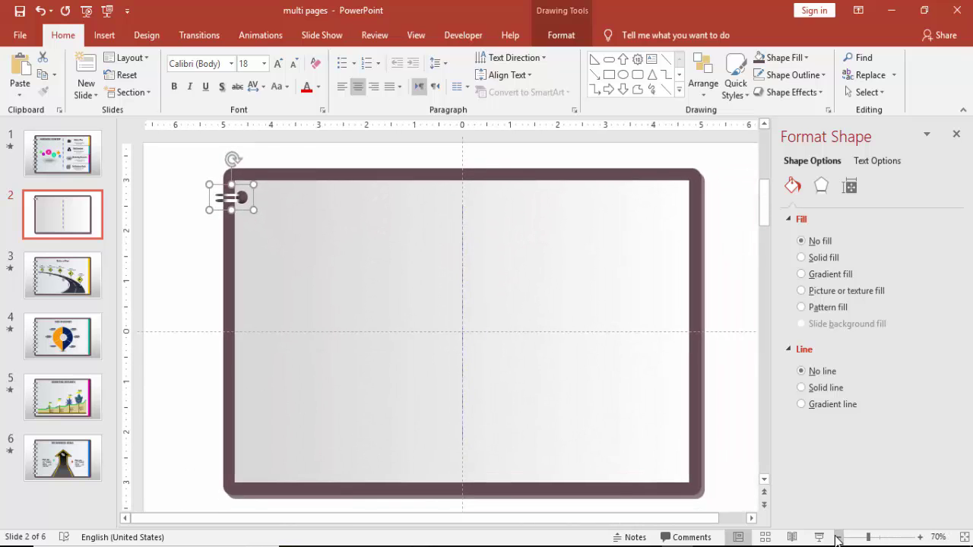
{"action": "key", "text": "Right"}
{"action": "key", "text": "Right"}
{"action": "key", "text": "Down"}
{"action": "key", "text": "Down"}
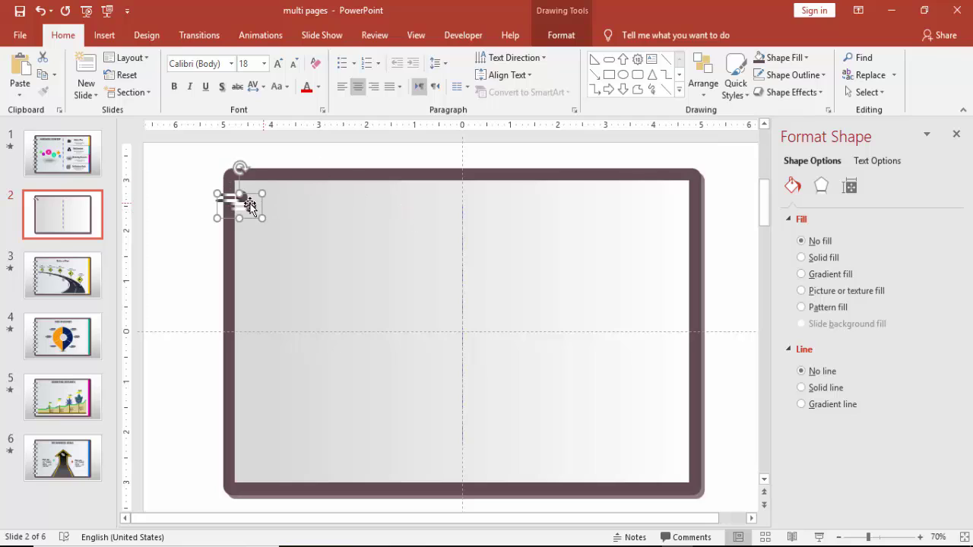
{"action": "left_click_drag", "start_coordinate": [245, 203], "coordinate": [241, 239]}
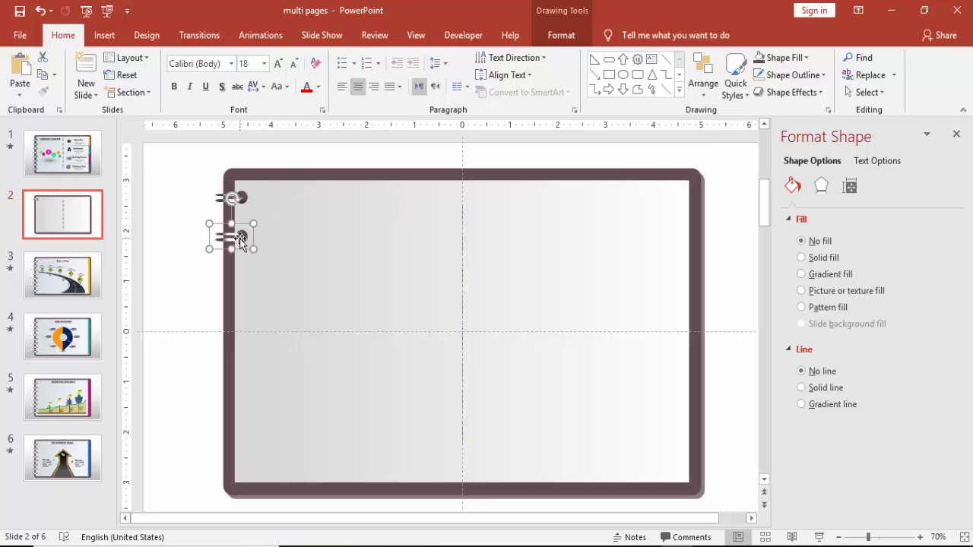
Repeat the ring duplication six more times at the same spacing, filling the cover's left edge with eight rings.
{"action": "key", "text": "ctrl+d"}
{"action": "key", "text": "ctrl+d"}
{"action": "key", "text": "ctrl+d"}
{"action": "key", "text": "ctrl+d"}
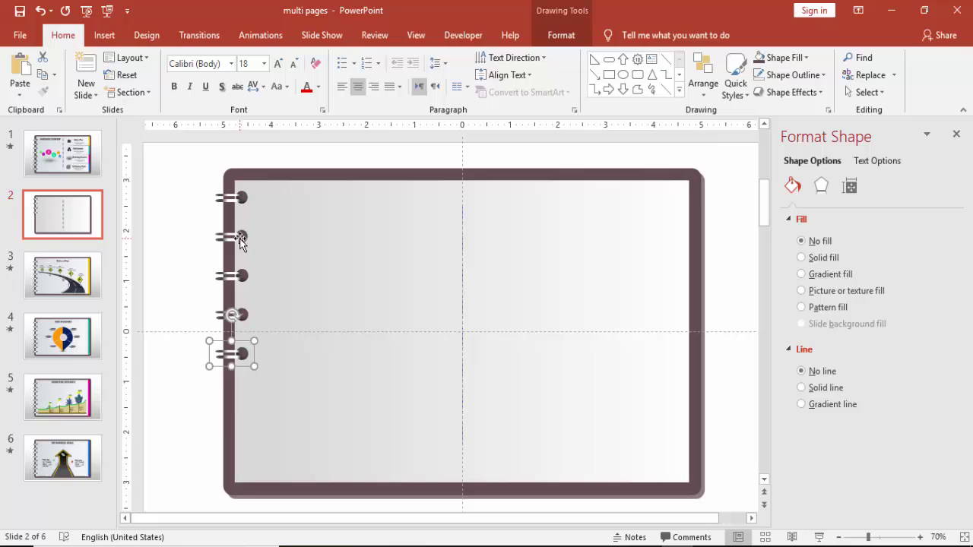
{"action": "key", "text": "ctrl+d"}
{"action": "key", "text": "ctrl+d"}
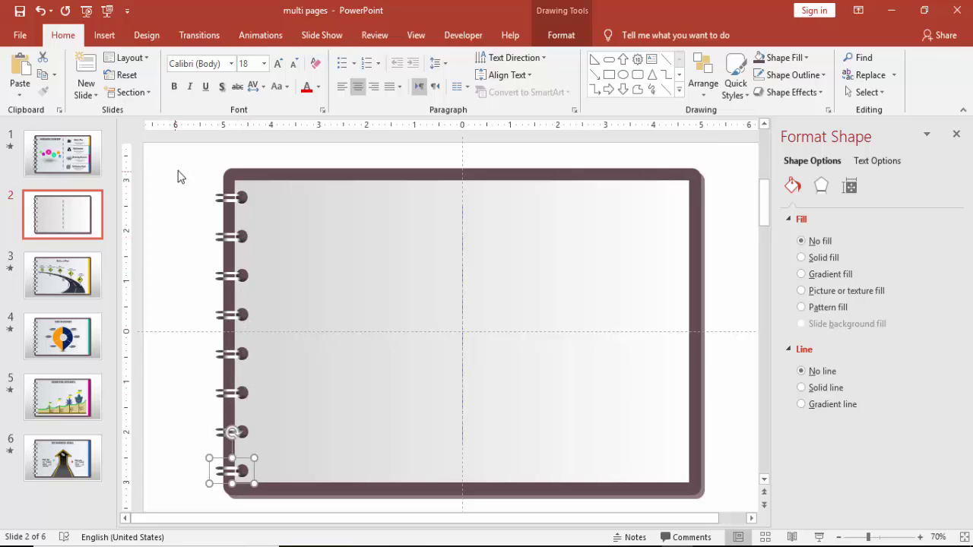
Select all eight ring groups and align them to the left.
{"action": "left_click_drag", "start_coordinate": [180, 176], "coordinate": [296, 506]}
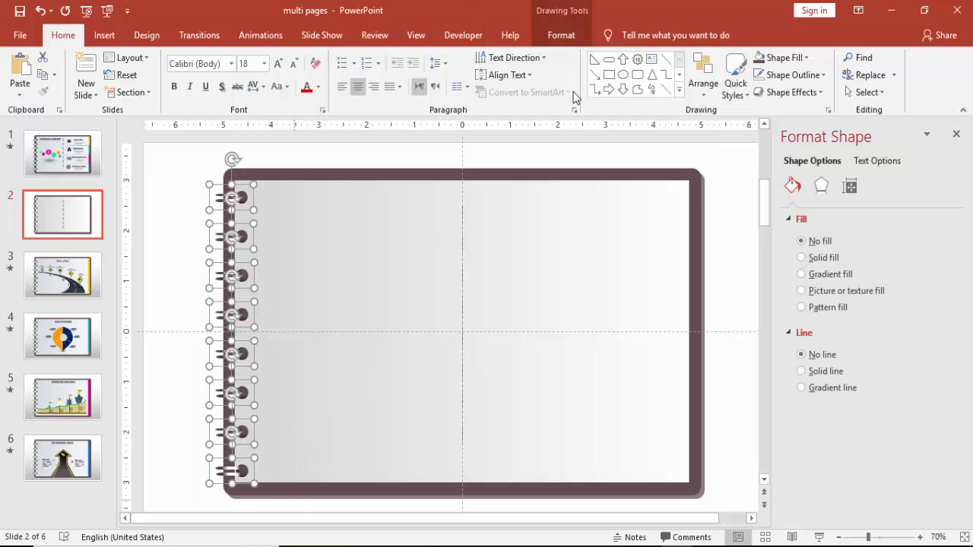
{"action": "left_click", "coordinate": [576, 35]}
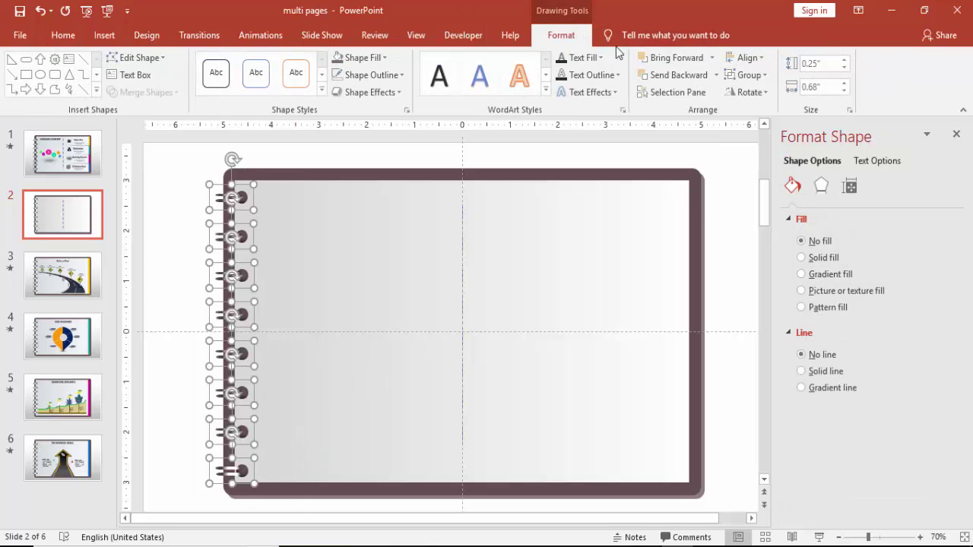
{"action": "left_click", "coordinate": [750, 59]}
{"action": "left_click", "coordinate": [759, 77]}
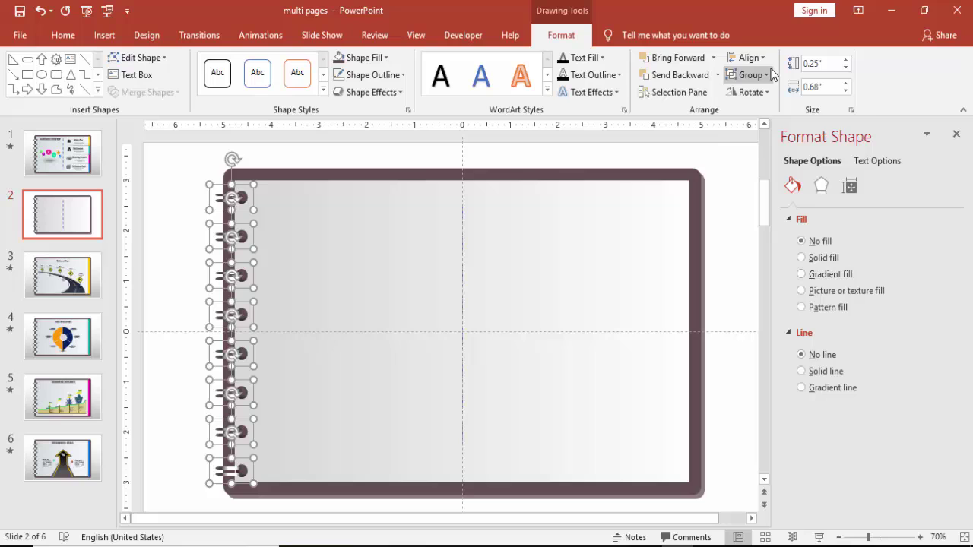
Distribute the eight ring groups evenly in the vertical direction and nudge them slightly upward together.
{"action": "left_click", "coordinate": [751, 59]}
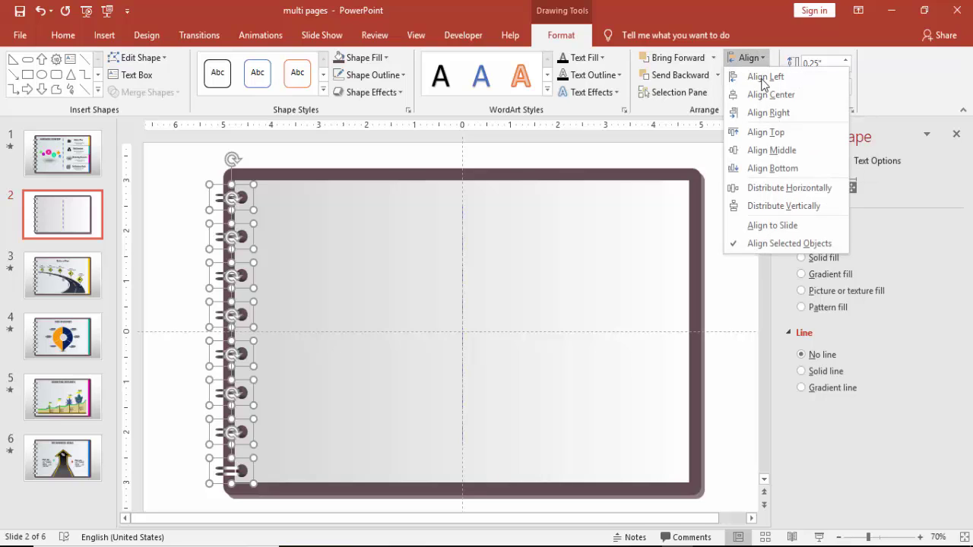
{"action": "left_click", "coordinate": [789, 208]}
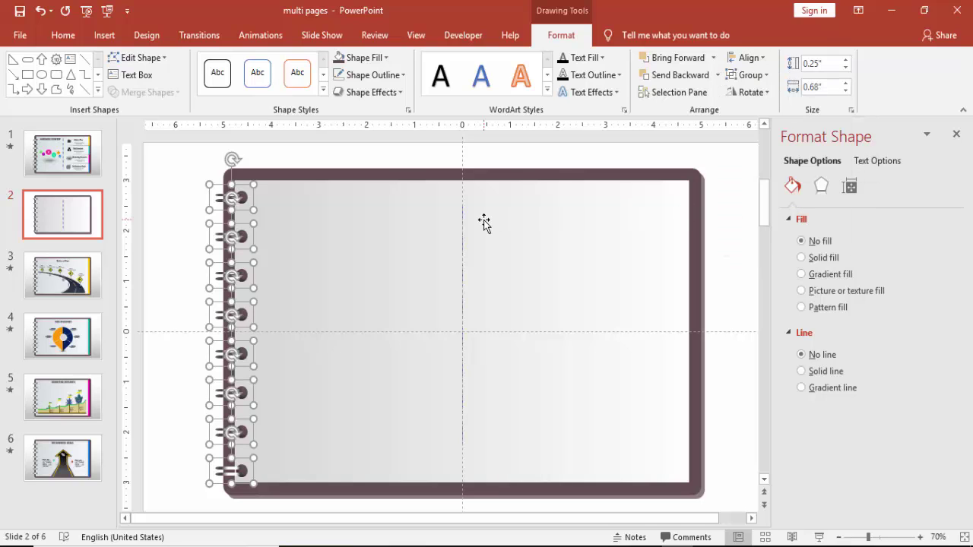
{"action": "key", "text": "ctrl+Up"}
{"action": "key", "text": "ctrl+Up"}
{"action": "key", "text": "ctrl+Up"}
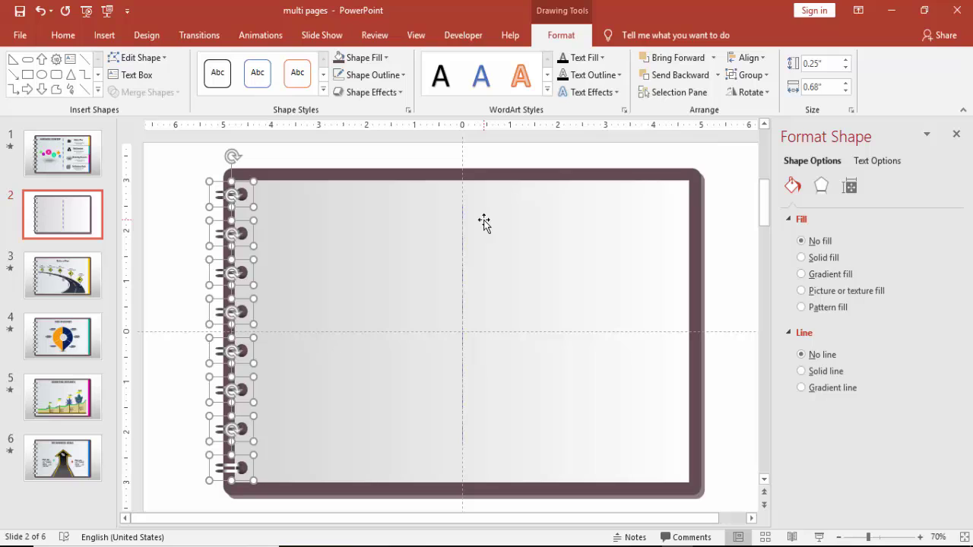
{"action": "left_click", "coordinate": [420, 161]}
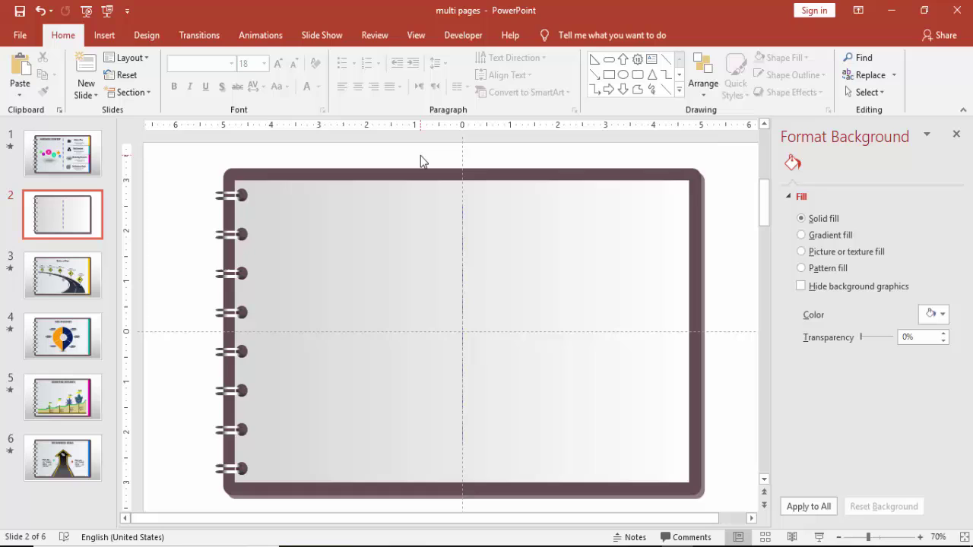
Add an outer shadow offset to the lower right to the inner page, with its distance set to 6 pt.
{"action": "left_click", "coordinate": [674, 228]}
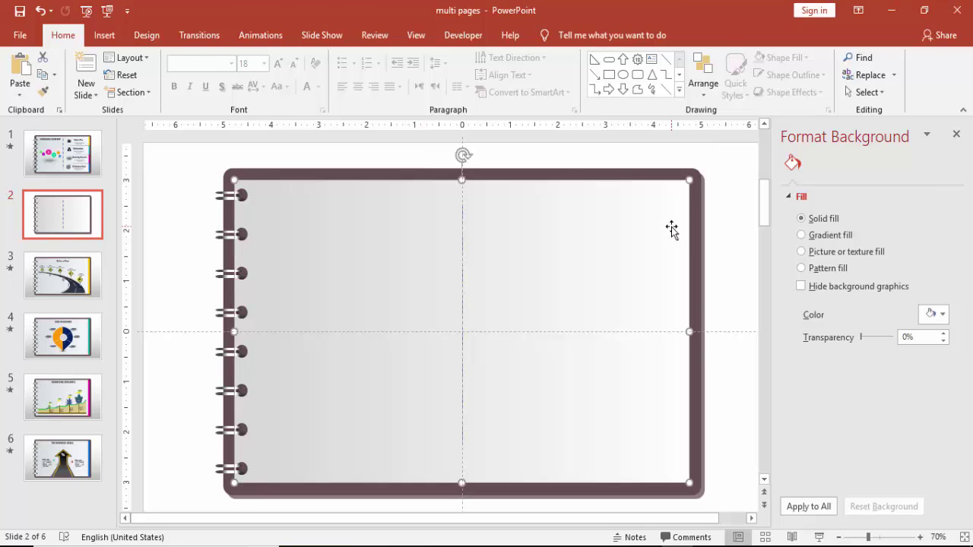
{"action": "left_click", "coordinate": [567, 40]}
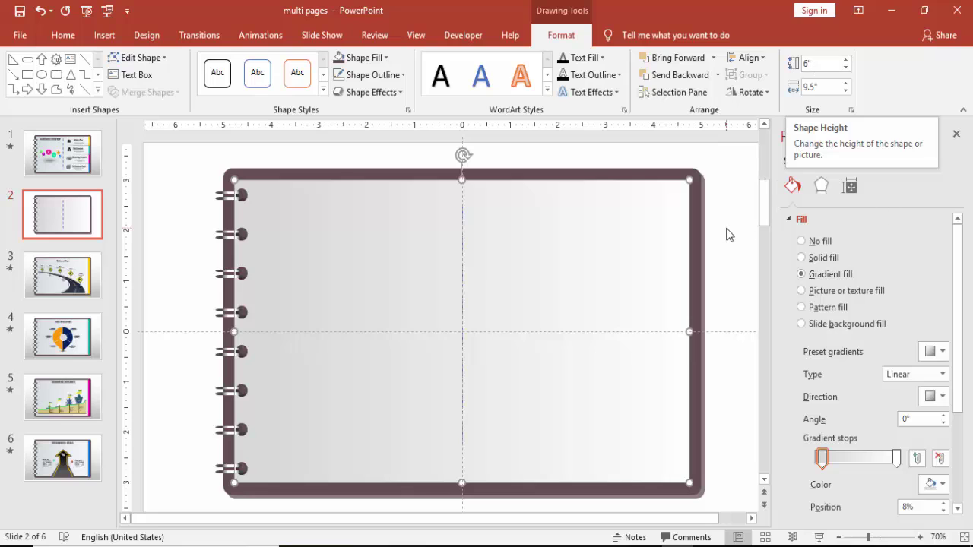
{"action": "left_click", "coordinate": [822, 187]}
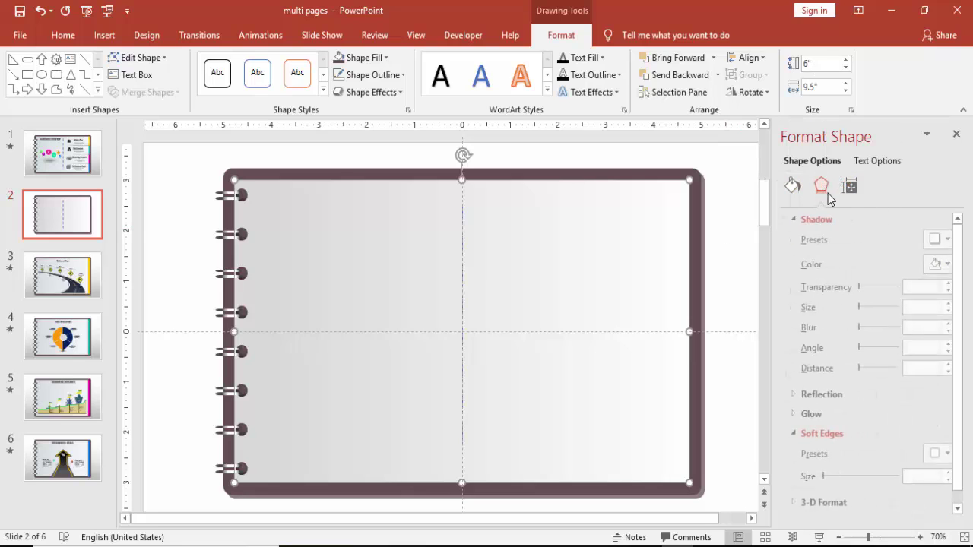
{"action": "left_click", "coordinate": [932, 240]}
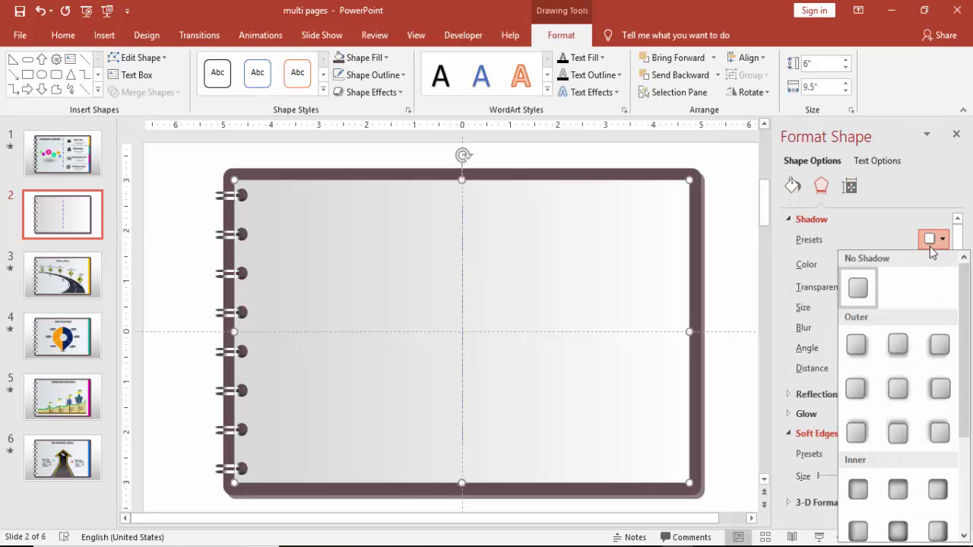
{"action": "left_click", "coordinate": [859, 345]}
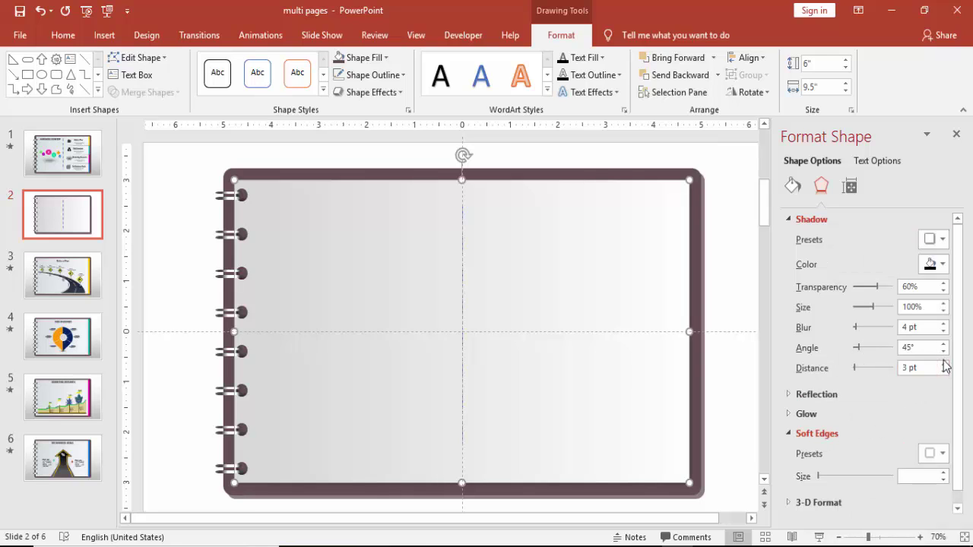
{"action": "left_click", "coordinate": [943, 364]}
{"action": "left_click", "coordinate": [943, 364]}
{"action": "left_click", "coordinate": [943, 364]}
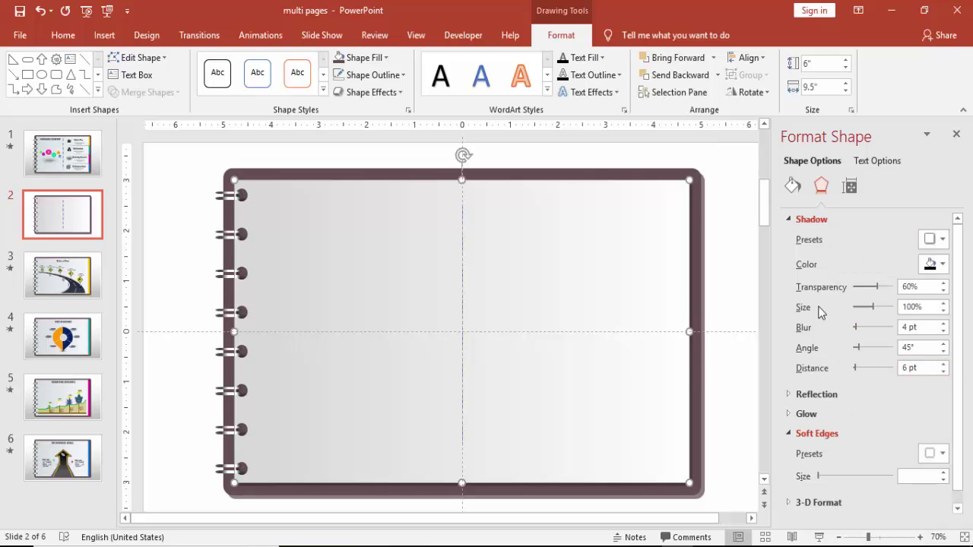
{"action": "left_click", "coordinate": [724, 247]}
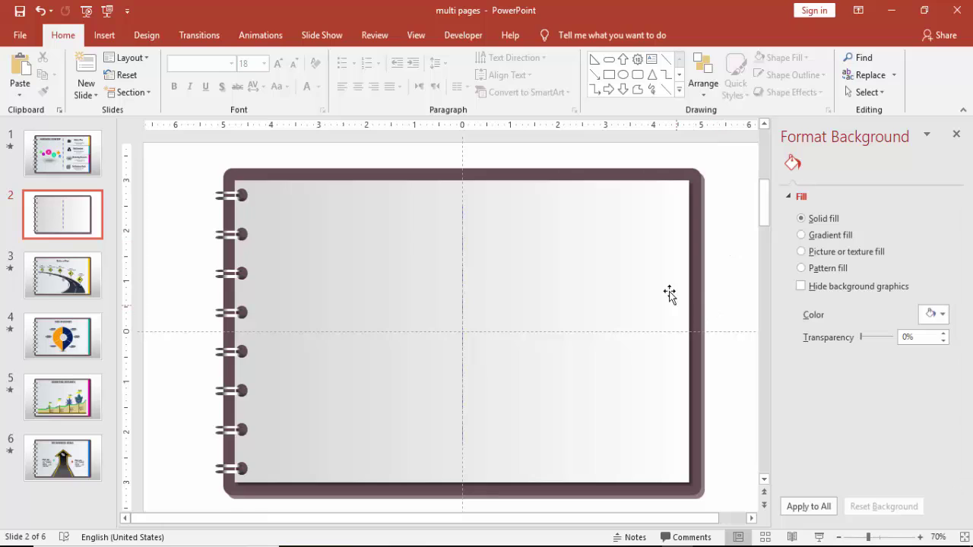
Draw a rectangle about 0.23" wide at the inner page's upper-right corner as a tab and set its height to 1.5".
{"action": "left_click", "coordinate": [661, 269]}
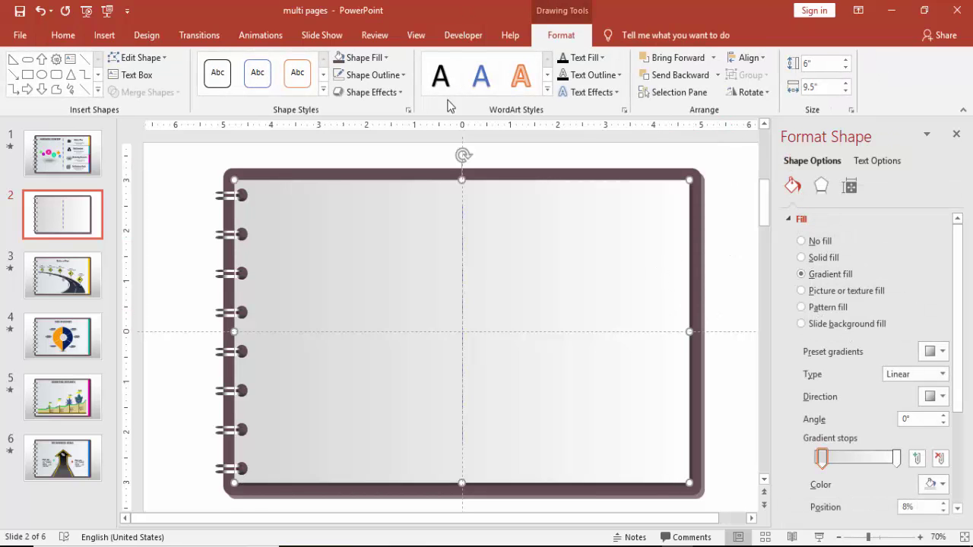
{"action": "left_click", "coordinate": [105, 35]}
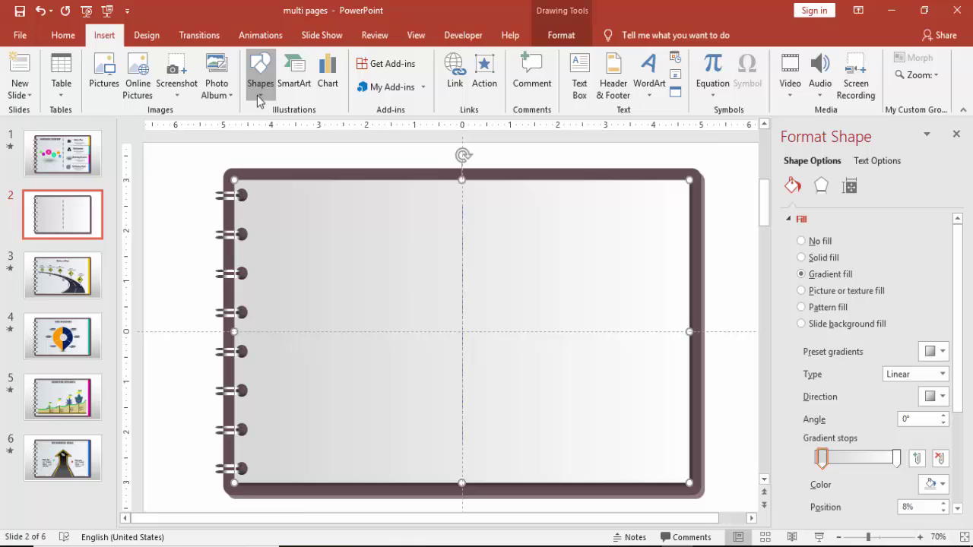
{"action": "left_click", "coordinate": [260, 84]}
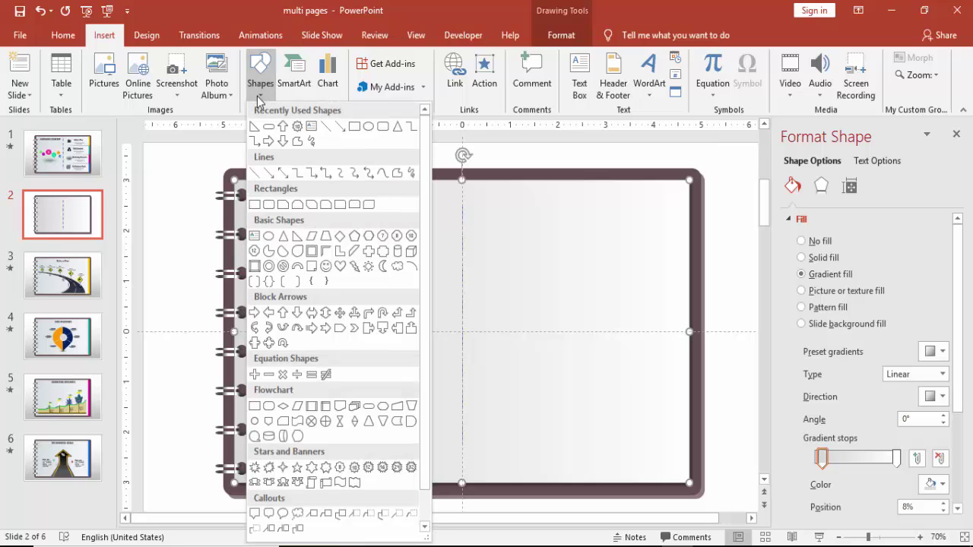
{"action": "left_click", "coordinate": [354, 127]}
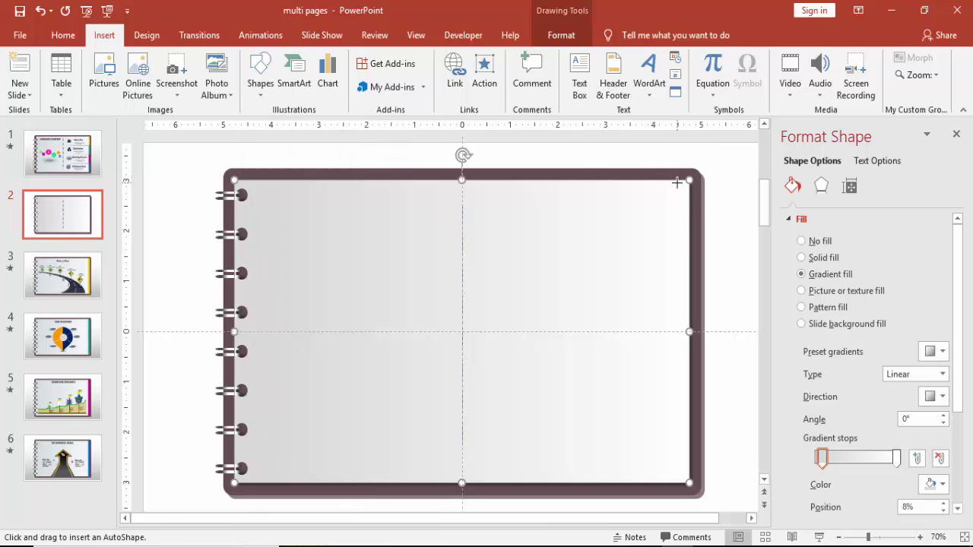
{"action": "left_click_drag", "start_coordinate": [676, 182], "coordinate": [687, 242]}
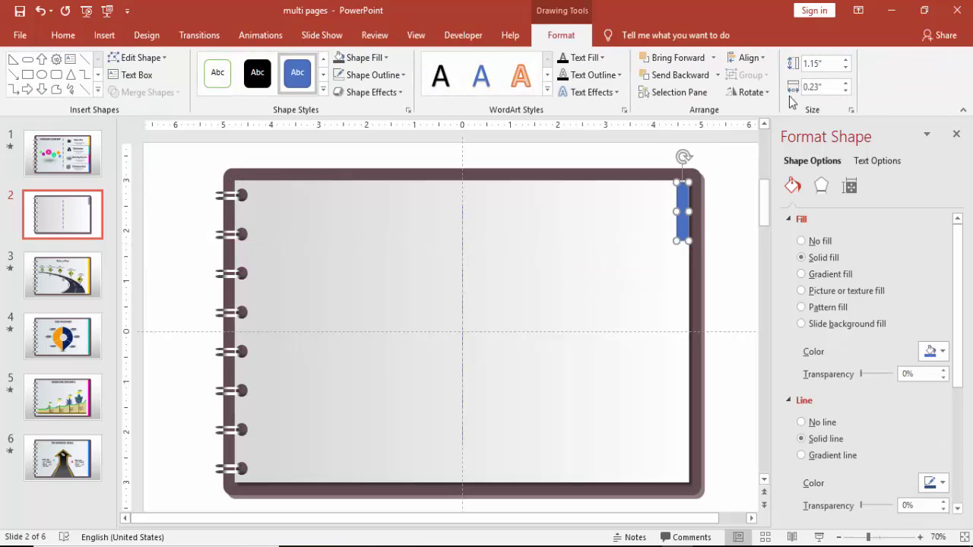
{"action": "left_click", "coordinate": [828, 67]}
{"action": "key", "text": "Return"}
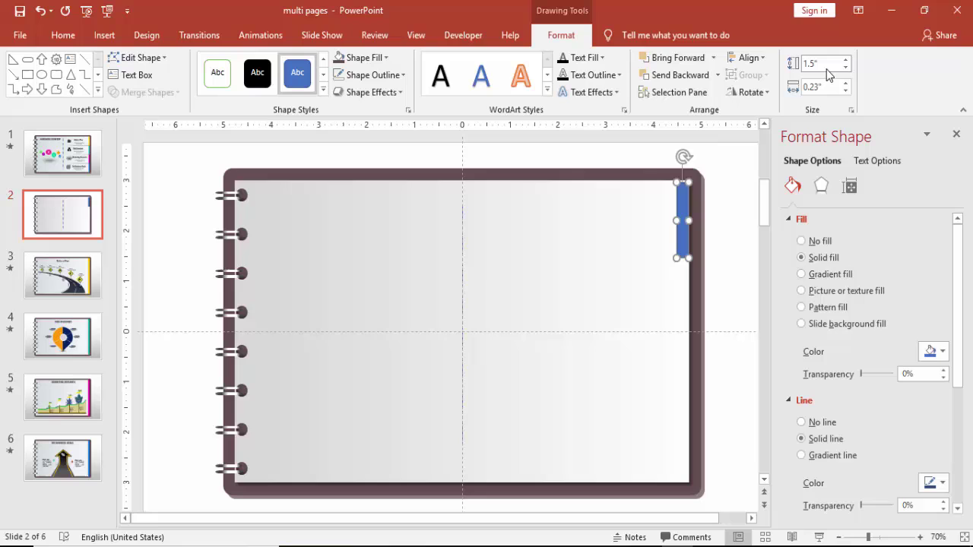
Give the tab no outline and a golden-yellow standard fill, shifting it toward the inner page's upper-right corner.
{"action": "left_click", "coordinate": [374, 75]}
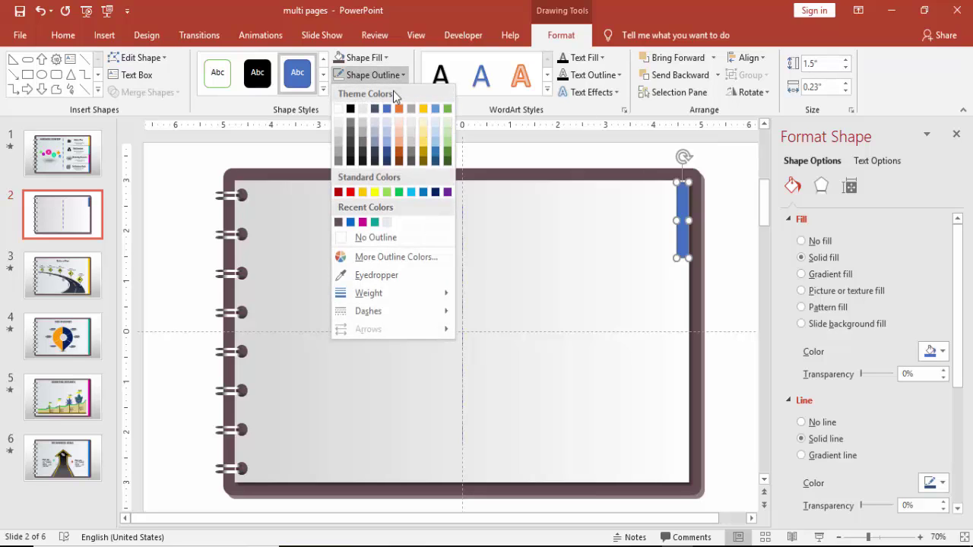
{"action": "left_click", "coordinate": [377, 238]}
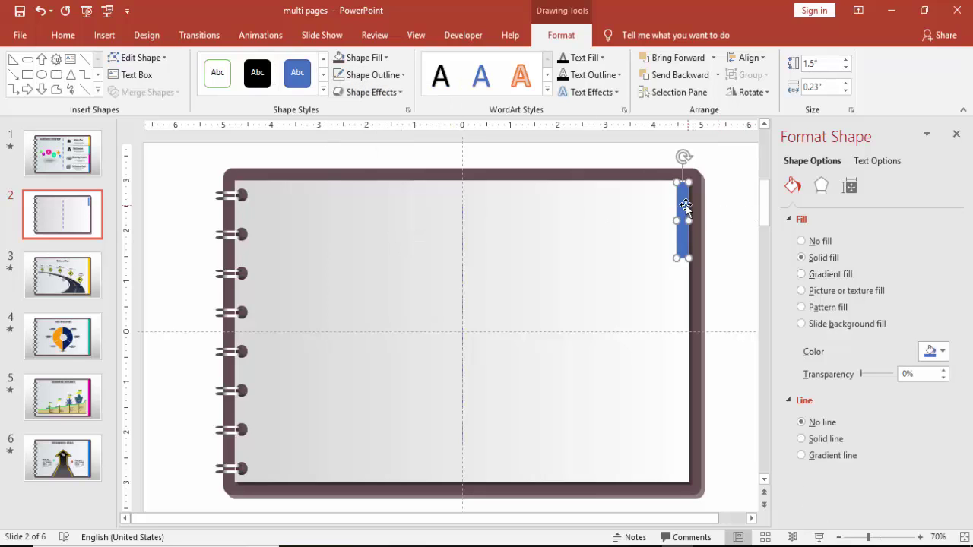
{"action": "left_click_drag", "start_coordinate": [686, 204], "coordinate": [683, 200]}
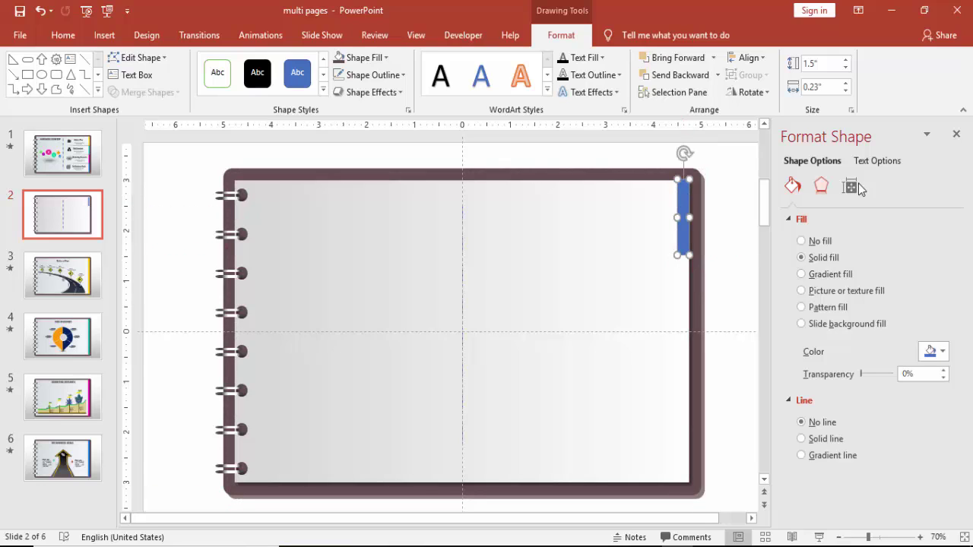
{"action": "left_click", "coordinate": [369, 59]}
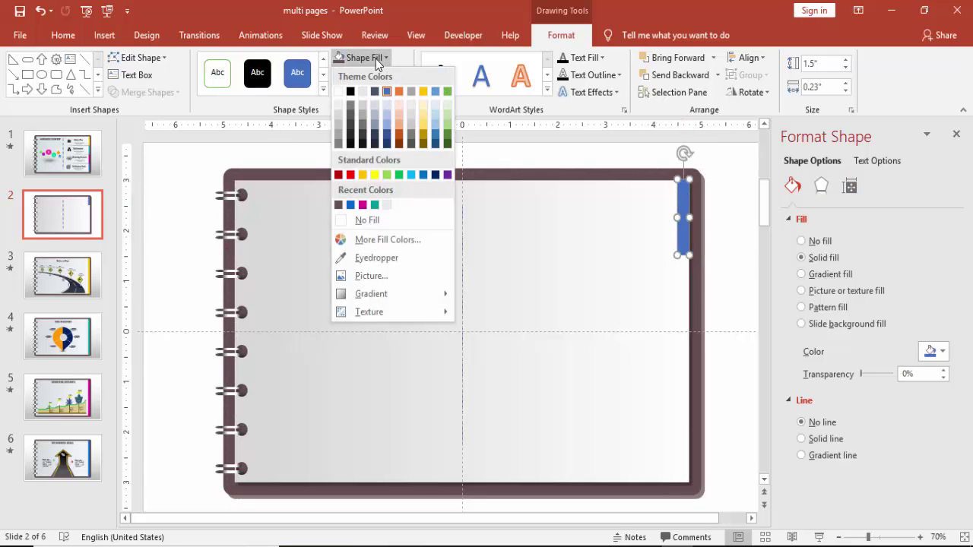
{"action": "left_click", "coordinate": [363, 175]}
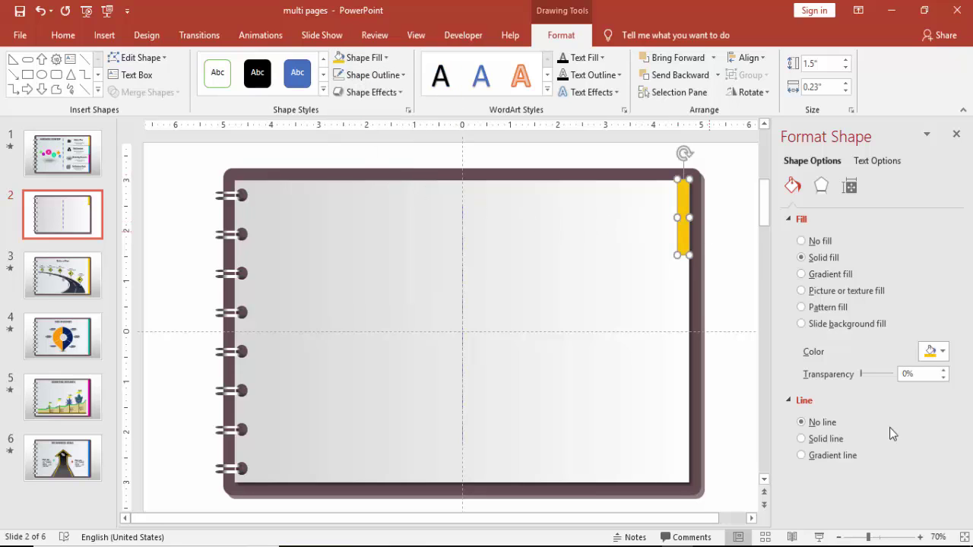
Fine-tune the yellow tab's position so it sits flush with the inner page's top and right edges.
{"action": "left_click", "coordinate": [894, 538]}
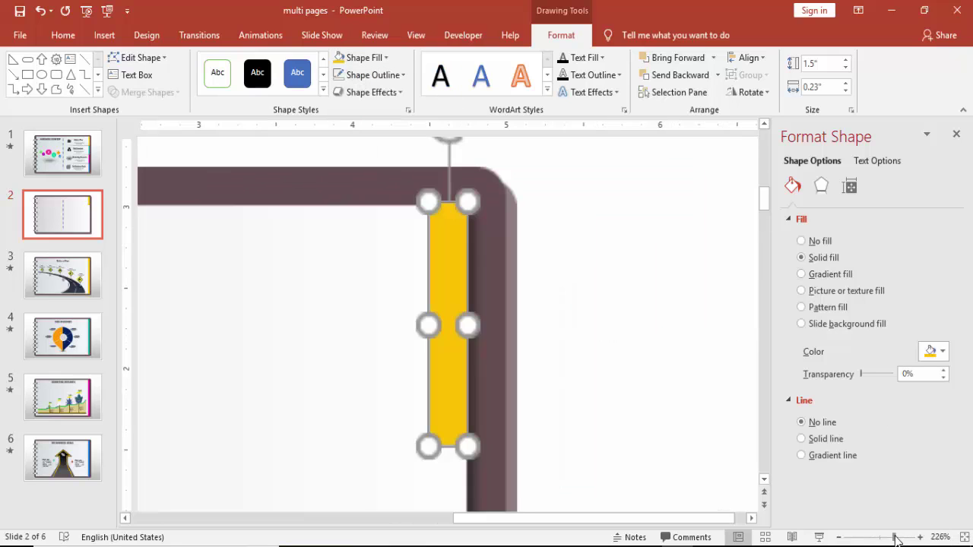
{"action": "left_click", "coordinate": [527, 285]}
{"action": "left_click", "coordinate": [457, 254]}
{"action": "left_click_drag", "start_coordinate": [457, 254], "coordinate": [457, 257]}
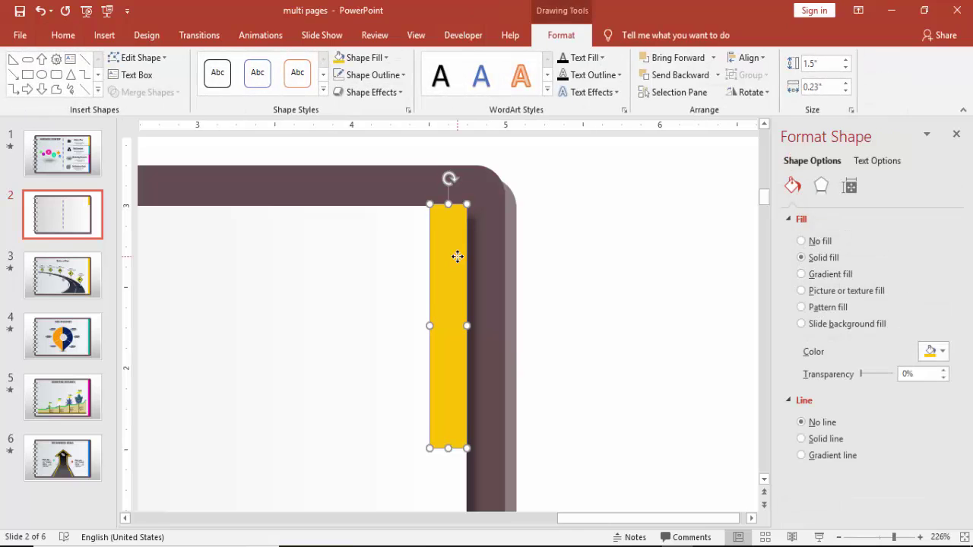
{"action": "key", "text": "ctrl+Down"}
{"action": "left_click", "coordinate": [592, 259]}
Duplicate the yellow tab and fill the copy with the recently used teal.
{"action": "left_click", "coordinate": [437, 252]}
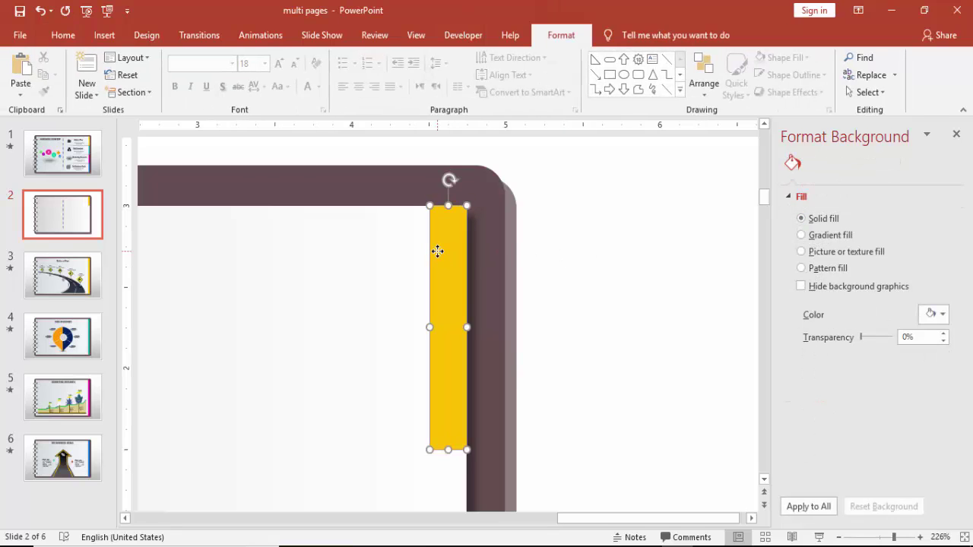
{"action": "key", "text": "ctrl+d"}
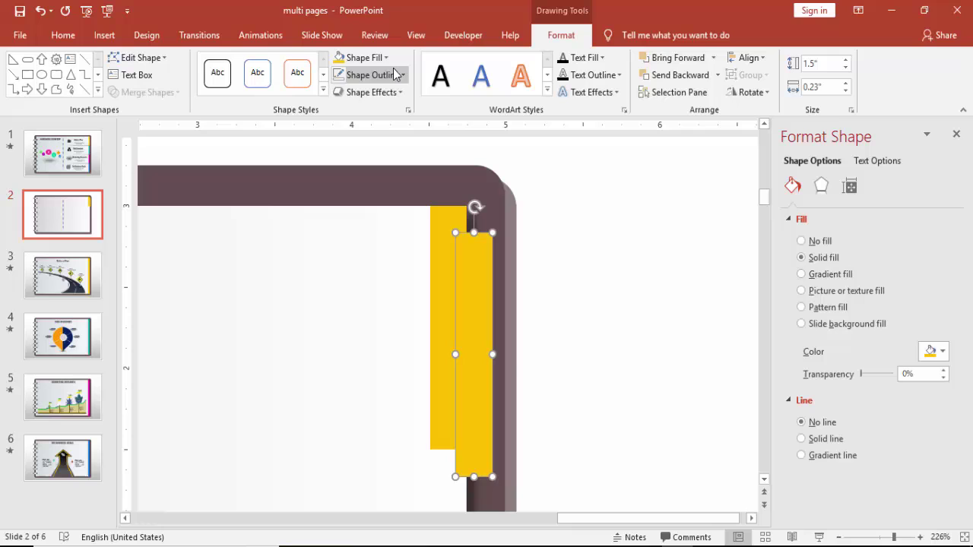
{"action": "left_click", "coordinate": [369, 58]}
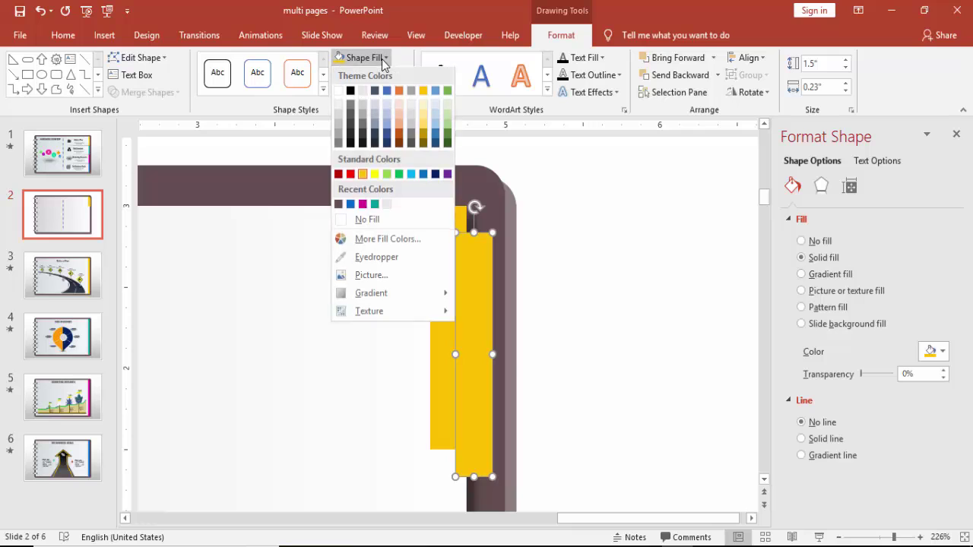
{"action": "left_click", "coordinate": [375, 205]}
Place the teal tab directly below the yellow one, flush with the inner page's right edge.
{"action": "scroll", "coordinate": [566, 292], "scroll_direction": "down", "scroll_amount": 3}
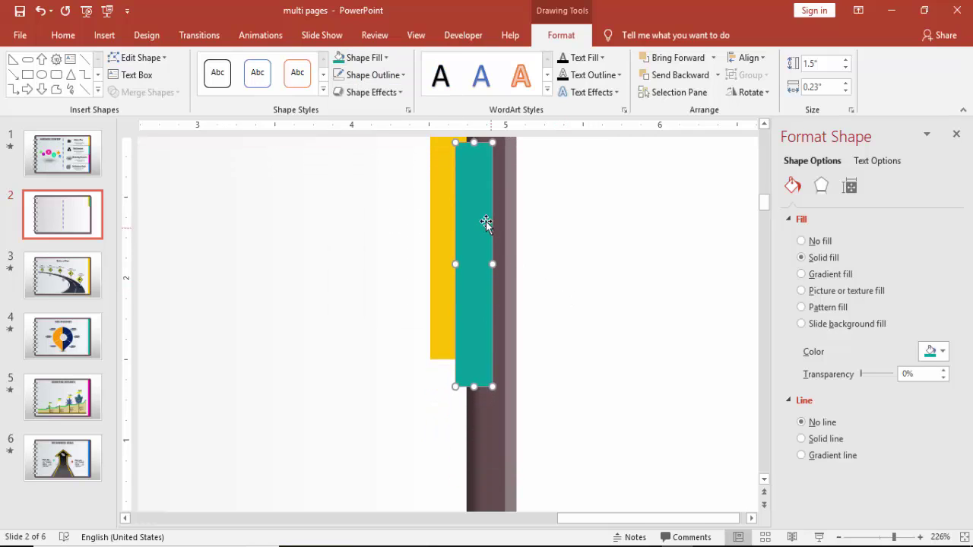
{"action": "left_click_drag", "start_coordinate": [486, 218], "coordinate": [454, 425]}
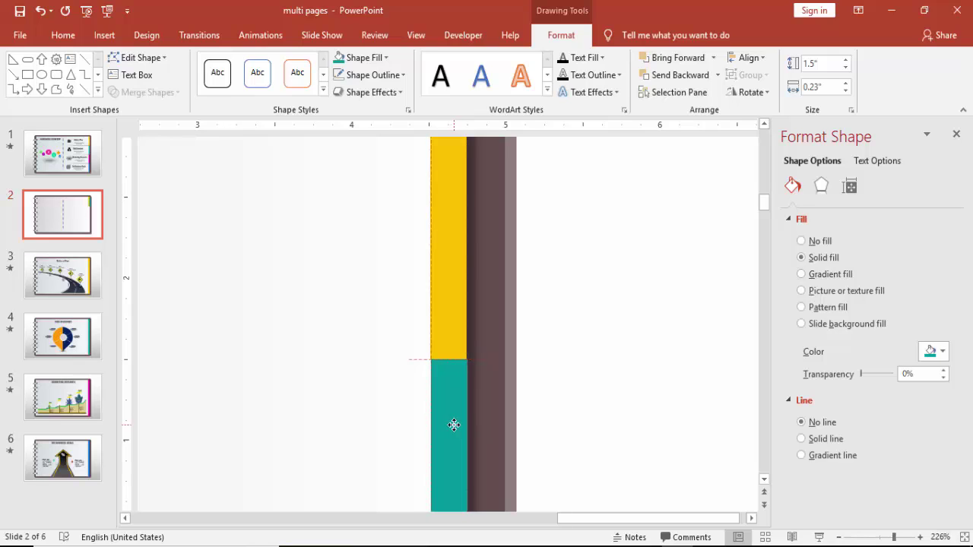
{"action": "left_click_drag", "start_coordinate": [454, 425], "coordinate": [453, 427]}
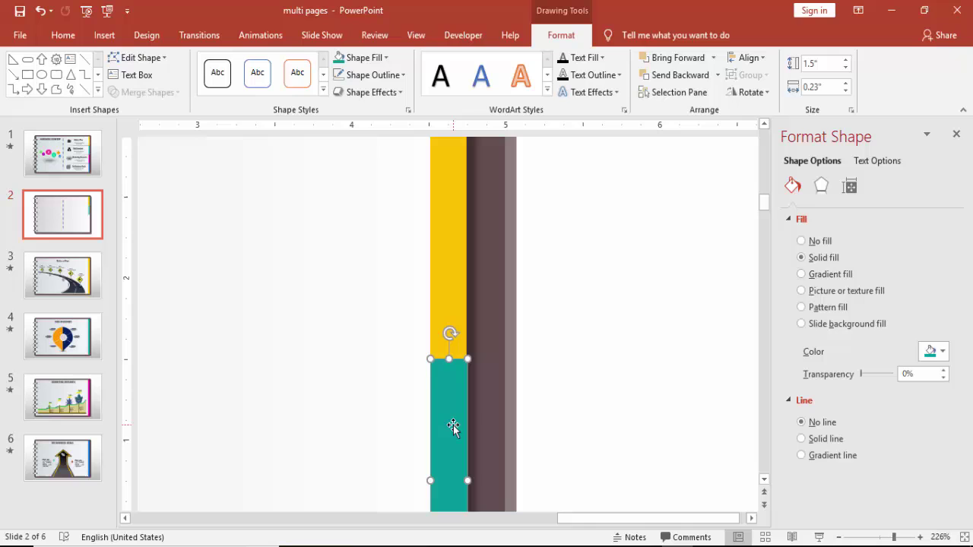
{"action": "left_click", "coordinate": [524, 416]}
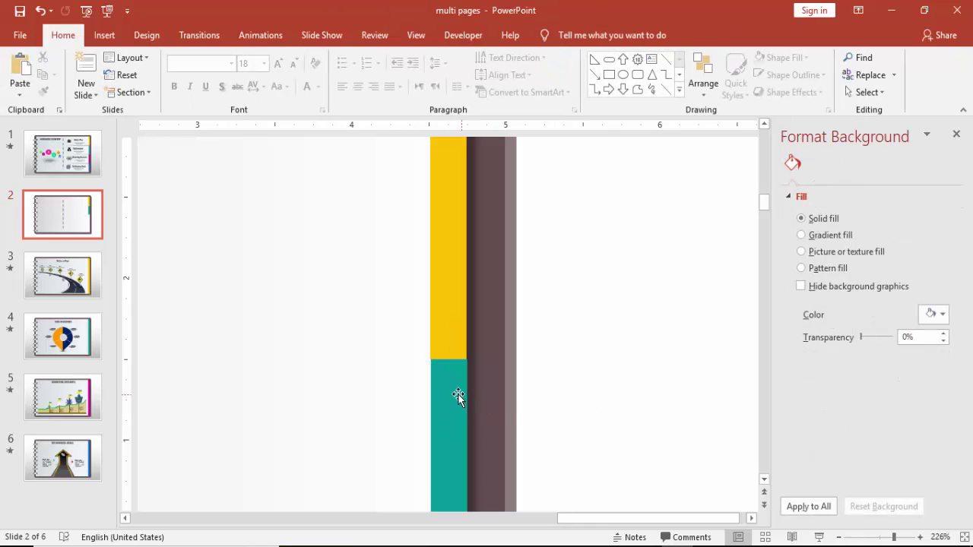
{"action": "left_click", "coordinate": [454, 392]}
{"action": "left_click_drag", "start_coordinate": [453, 393], "coordinate": [454, 396]}
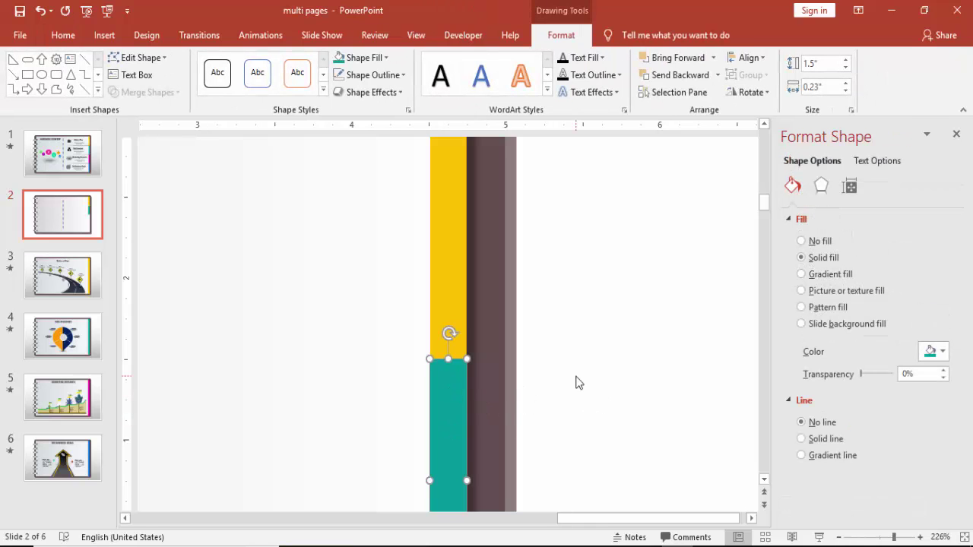
Duplicate the teal tab and align the copy directly beneath it along the inner page's right edge.
{"action": "scroll", "coordinate": [575, 383], "scroll_direction": "down", "scroll_amount": 5}
{"action": "left_click_drag", "start_coordinate": [461, 324], "coordinate": [438, 461]}
{"action": "scroll", "coordinate": [438, 384], "scroll_direction": "down", "scroll_amount": 2}
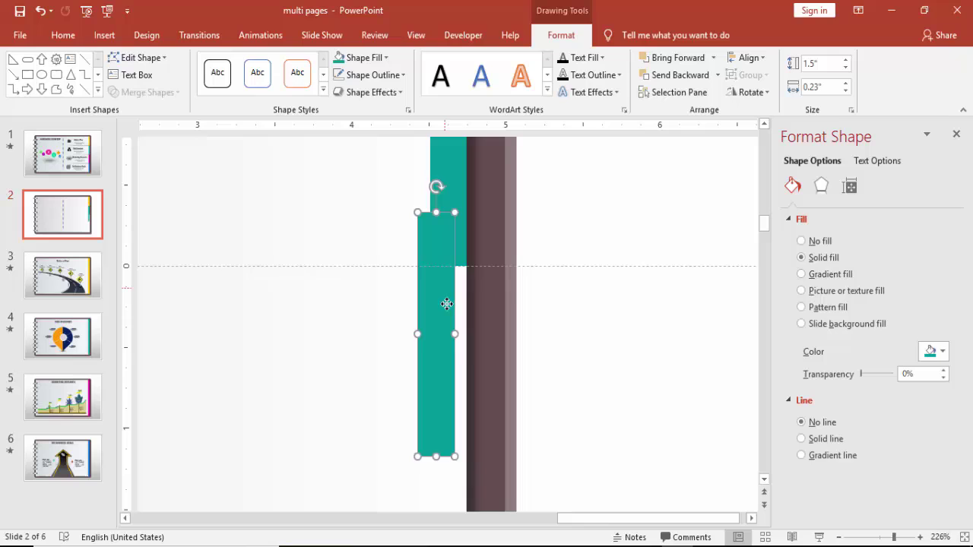
{"action": "left_click_drag", "start_coordinate": [447, 305], "coordinate": [455, 335]}
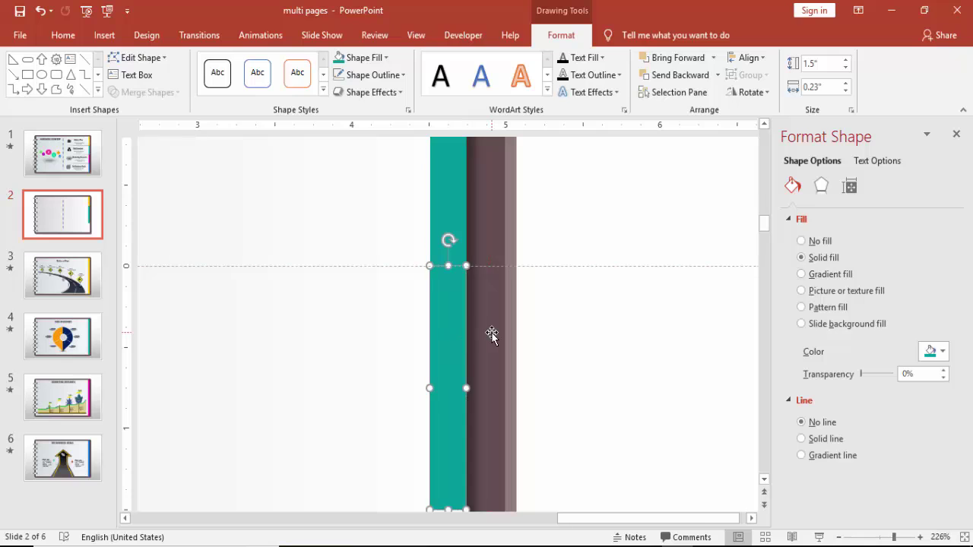
{"action": "key", "text": "ctrl+Right"}
{"action": "left_click", "coordinate": [543, 332]}
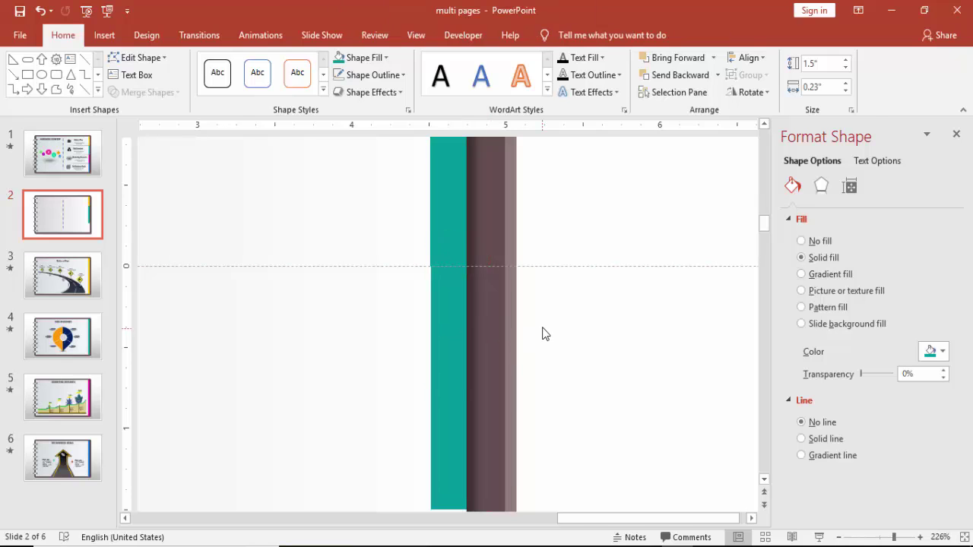
Fine-tune the third tab's position so it sits directly beneath the teal tab, flush with the inner page's right edge.
{"action": "left_click", "coordinate": [453, 314]}
{"action": "key", "text": "ctrl+Left"}
{"action": "left_click", "coordinate": [567, 319]}
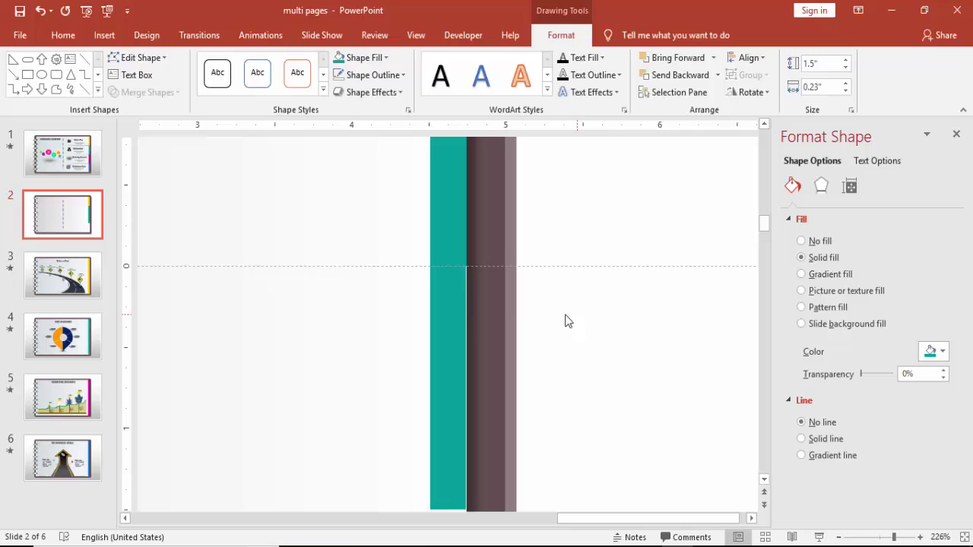
{"action": "left_click_drag", "start_coordinate": [464, 308], "coordinate": [465, 312]}
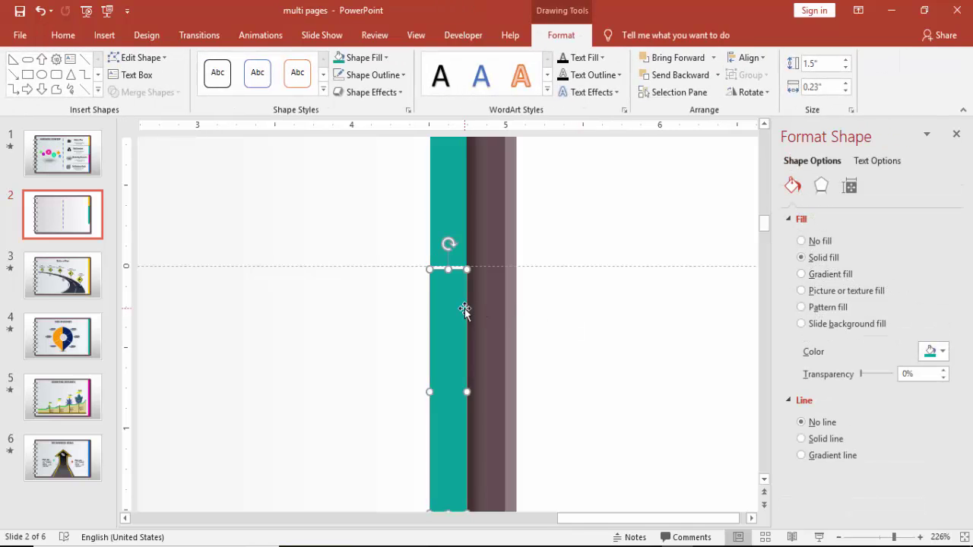
{"action": "key", "text": "ctrl+z"}
{"action": "key", "text": "ctrl+Right"}
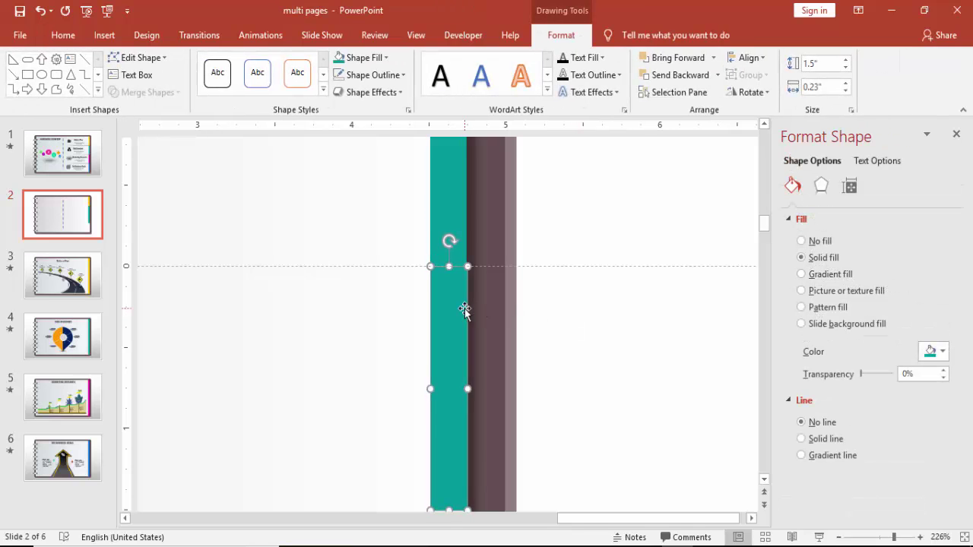
Fill the third tab with the recently used magenta.
{"action": "left_click", "coordinate": [473, 336]}
{"action": "left_click", "coordinate": [443, 329]}
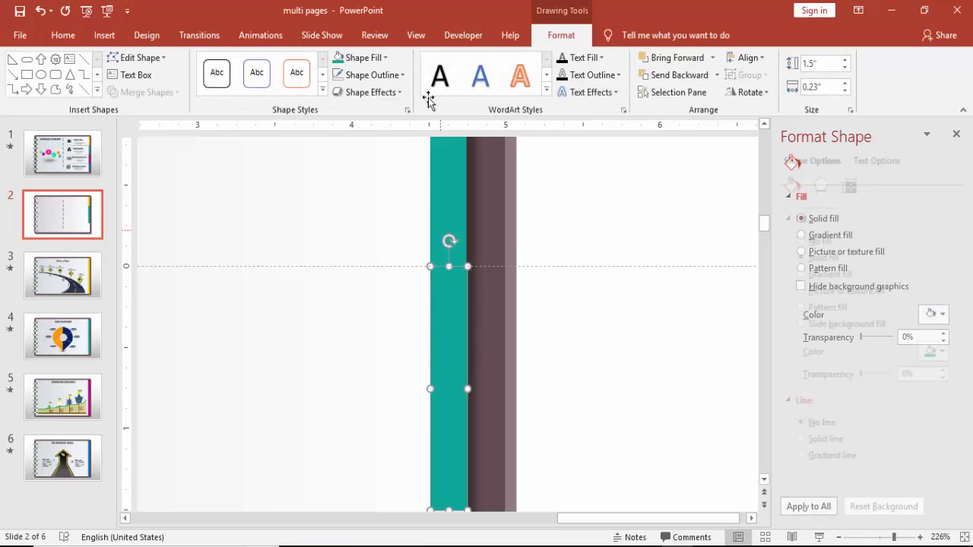
{"action": "left_click", "coordinate": [385, 58]}
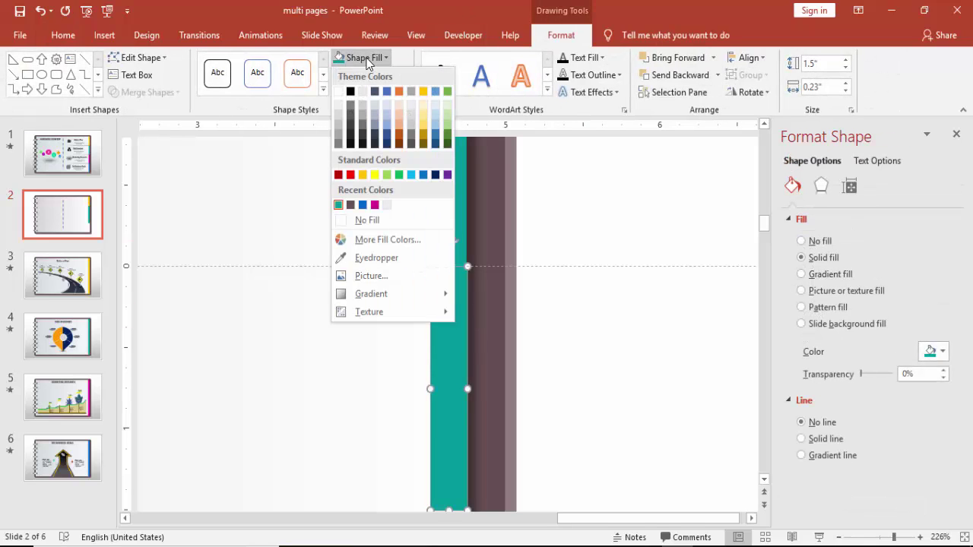
{"action": "left_click", "coordinate": [375, 204]}
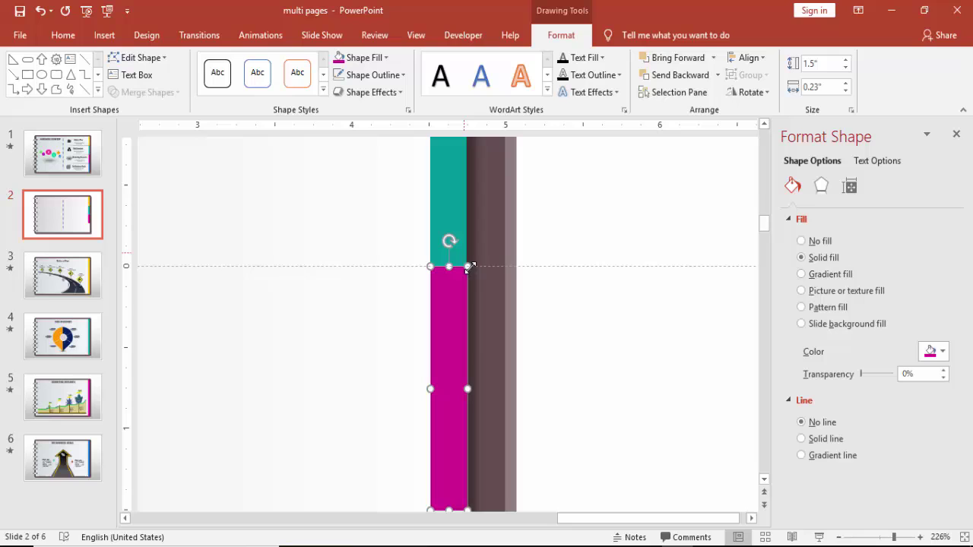
Duplicate the magenta tab directly beneath itself down to the inner page's lower edge and fill the copy with the recently used blue.
{"action": "scroll", "coordinate": [587, 346], "scroll_direction": "down", "scroll_amount": 1}
{"action": "scroll", "coordinate": [581, 340], "scroll_direction": "down", "scroll_amount": 2}
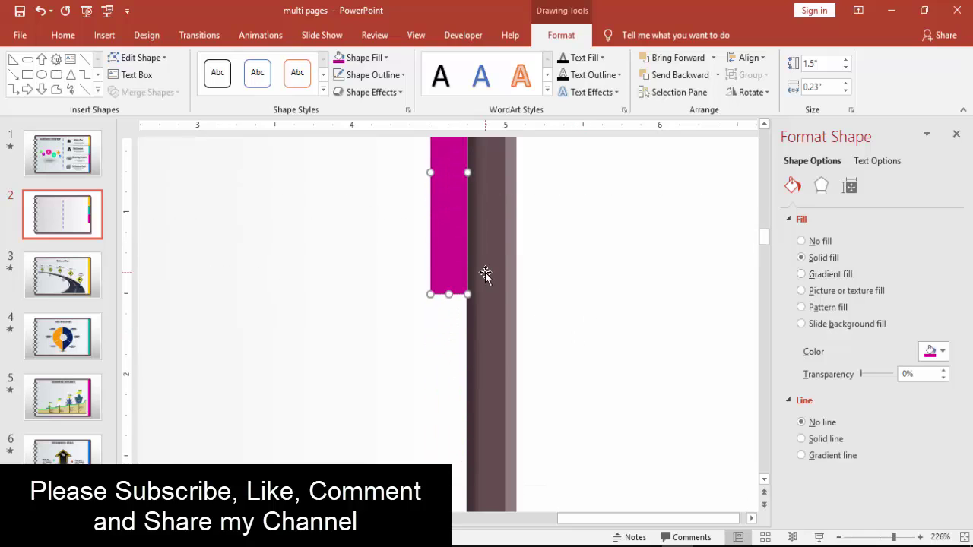
{"action": "left_click_drag", "start_coordinate": [485, 273], "coordinate": [493, 411]}
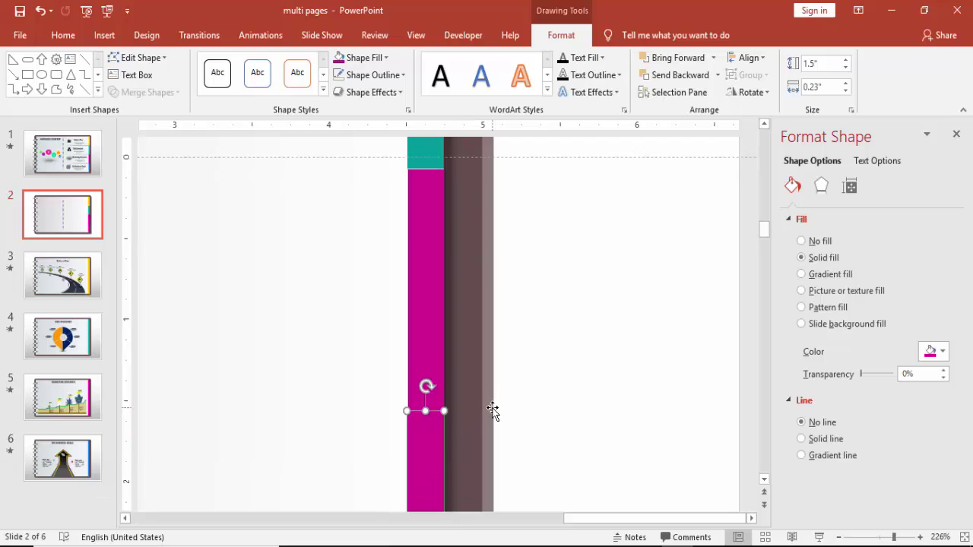
{"action": "scroll", "coordinate": [493, 411], "scroll_direction": "down", "scroll_amount": 3}
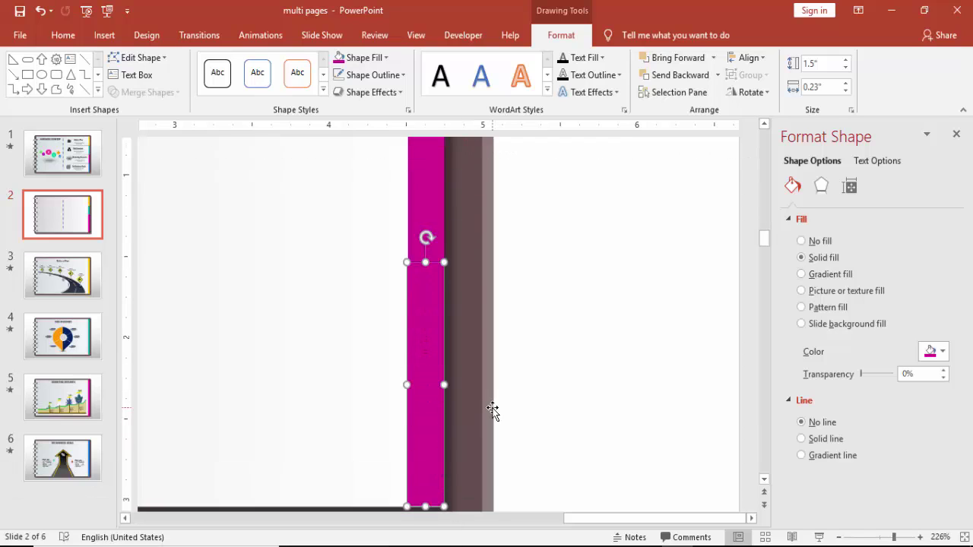
{"action": "left_click", "coordinate": [385, 58]}
{"action": "left_click", "coordinate": [374, 206]}
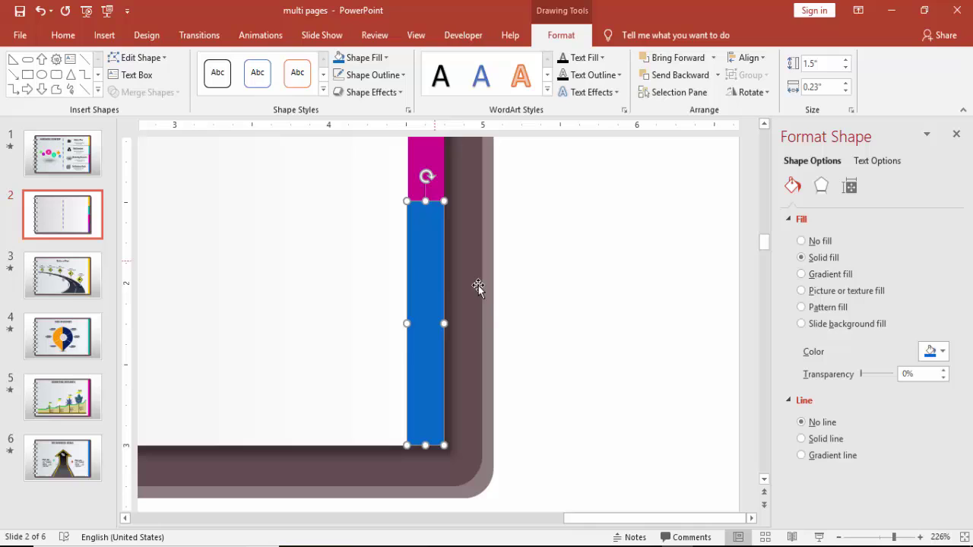
Align the four colored tabs with one another along their left edges.
{"action": "left_click", "coordinate": [569, 336]}
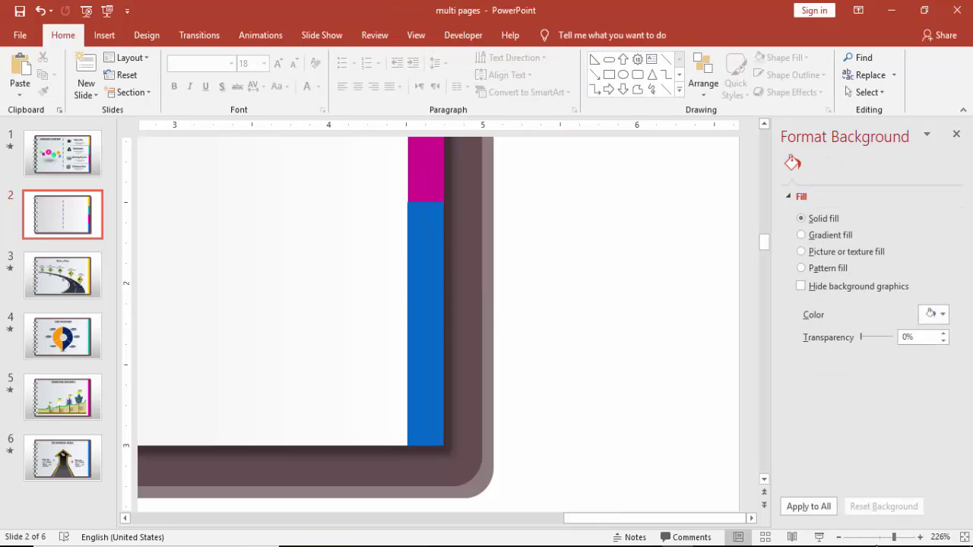
{"action": "left_click_drag", "start_coordinate": [894, 536], "coordinate": [874, 537]}
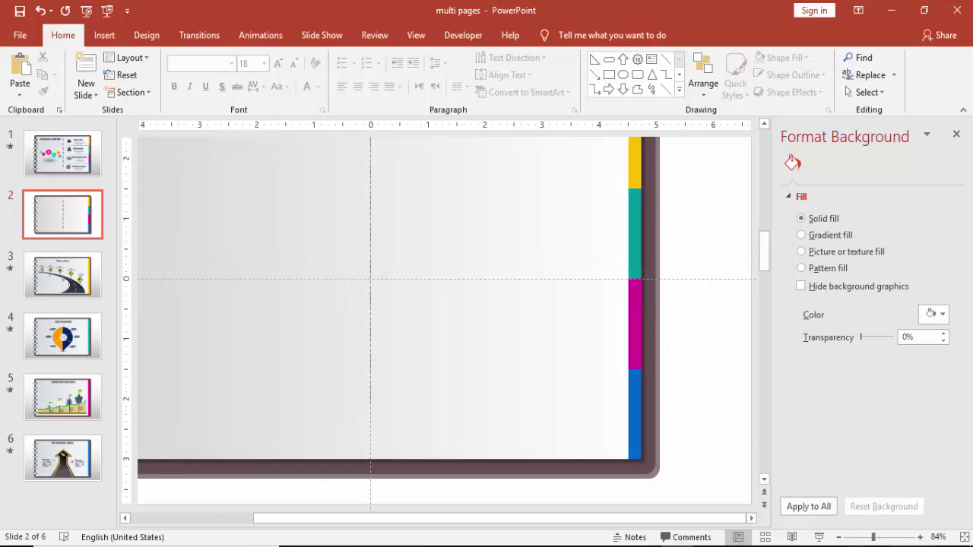
{"action": "left_click", "coordinate": [839, 538]}
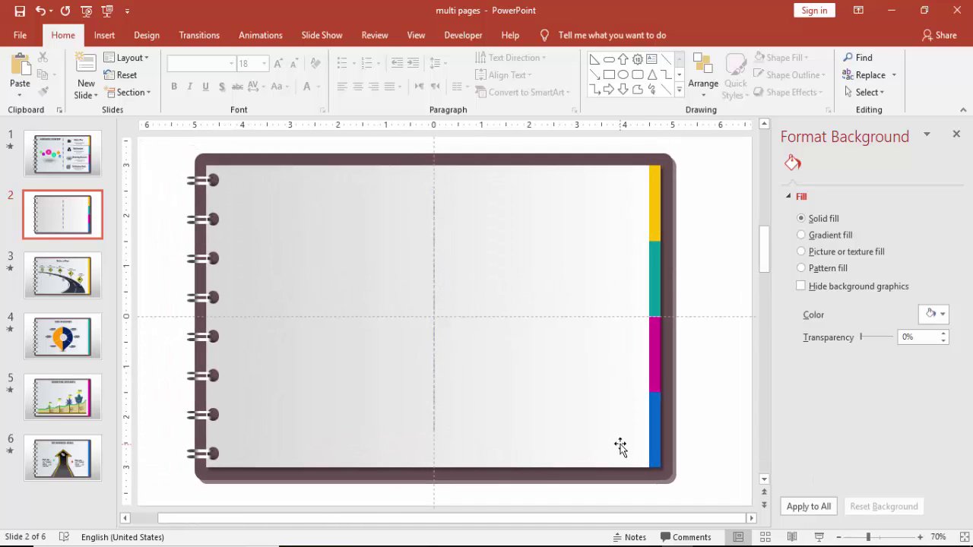
{"action": "left_click_drag", "start_coordinate": [692, 495], "coordinate": [624, 133]}
{"action": "left_click", "coordinate": [553, 36]}
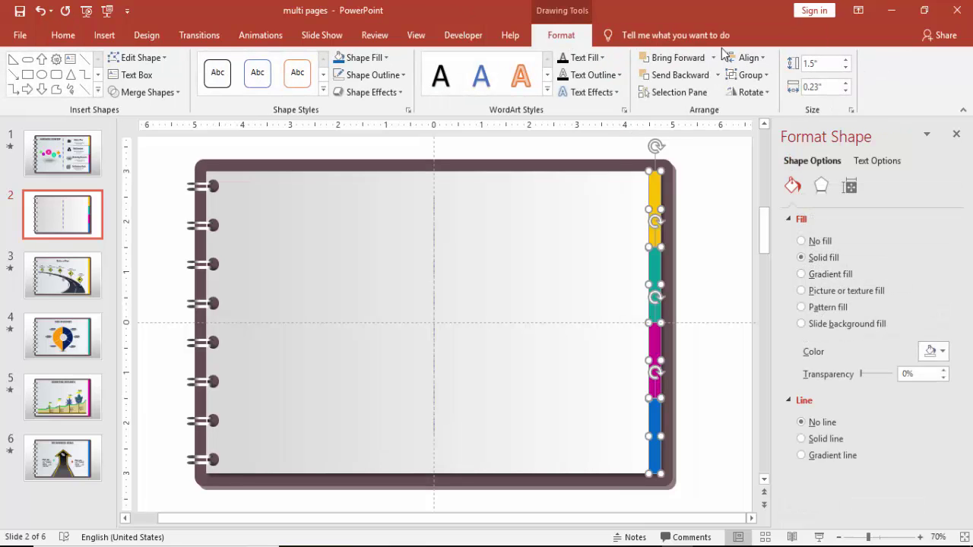
{"action": "left_click", "coordinate": [746, 58]}
{"action": "left_click", "coordinate": [753, 76]}
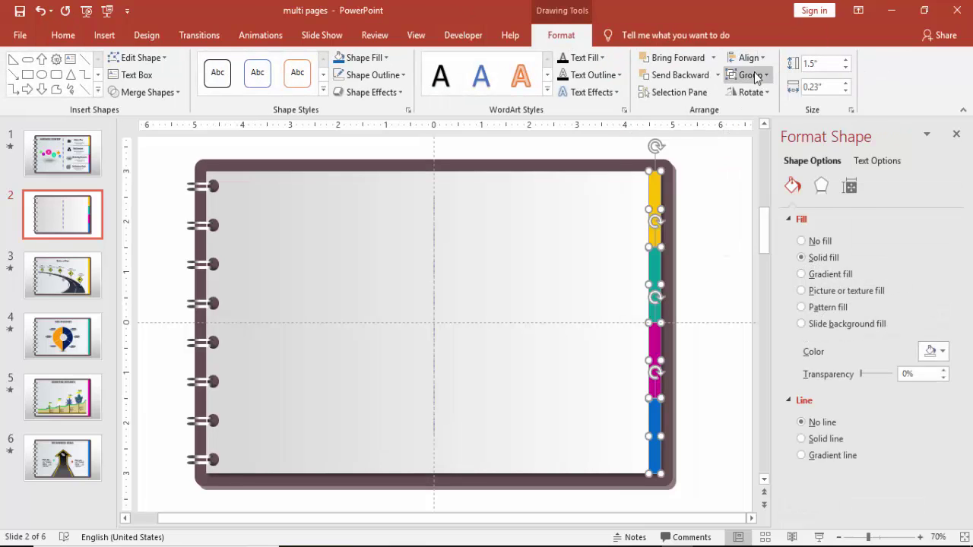
{"action": "left_click", "coordinate": [726, 174]}
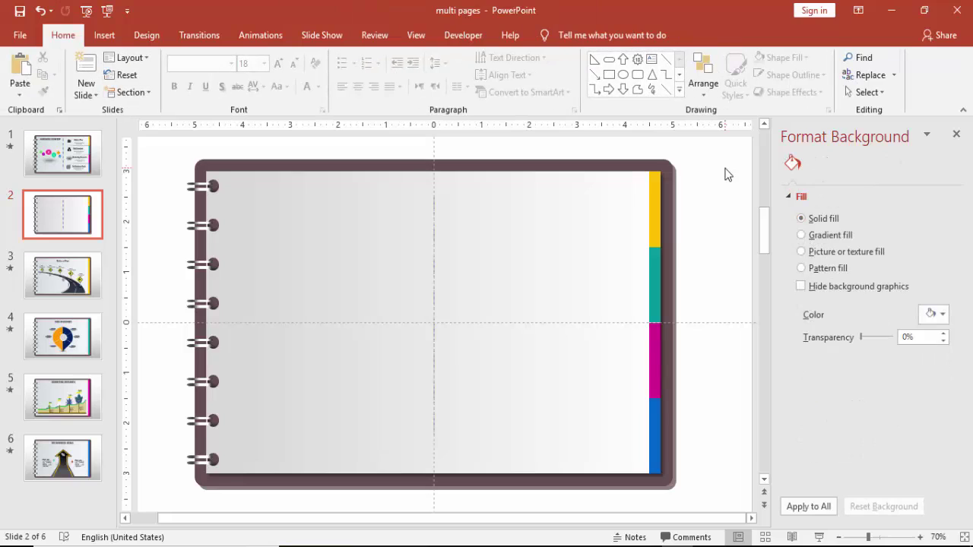
Nudge the magenta and blue tabs slightly upward so each sits tightly against the tab above it.
{"action": "left_click", "coordinate": [651, 325]}
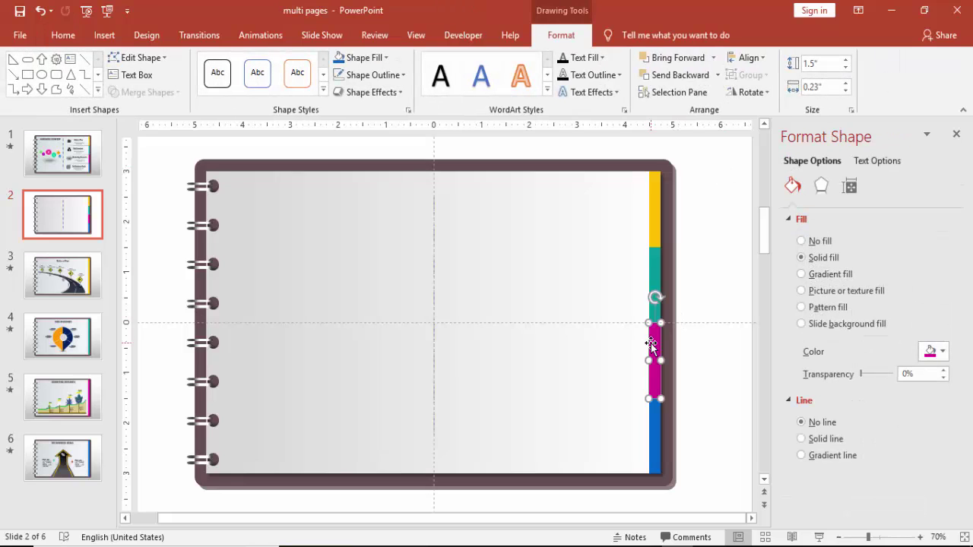
{"action": "left_click", "coordinate": [688, 415]}
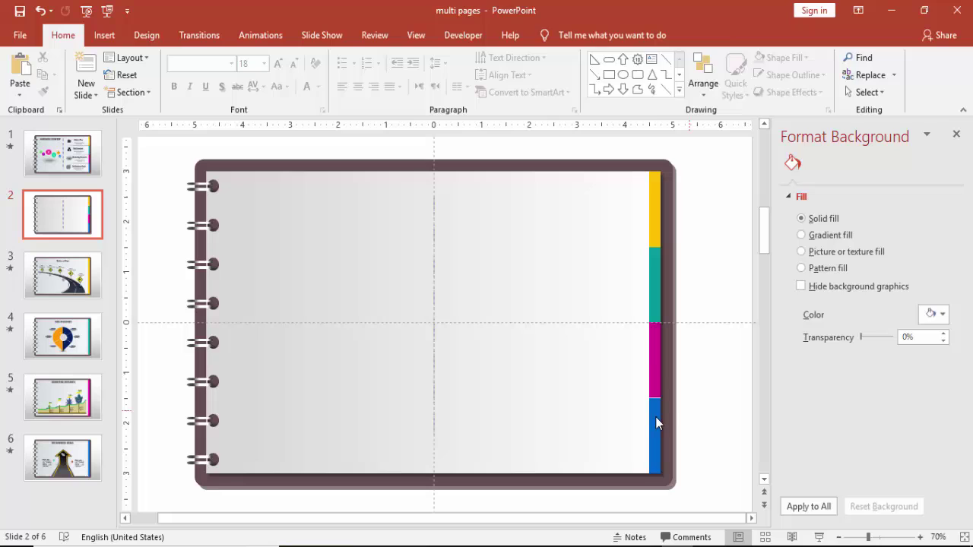
{"action": "left_click", "coordinate": [656, 418]}
{"action": "left_click", "coordinate": [693, 430]}
Select all four colored tabs and nudge them together so the column ends flush with the inner page's lower edge.
{"action": "left_click", "coordinate": [658, 219]}
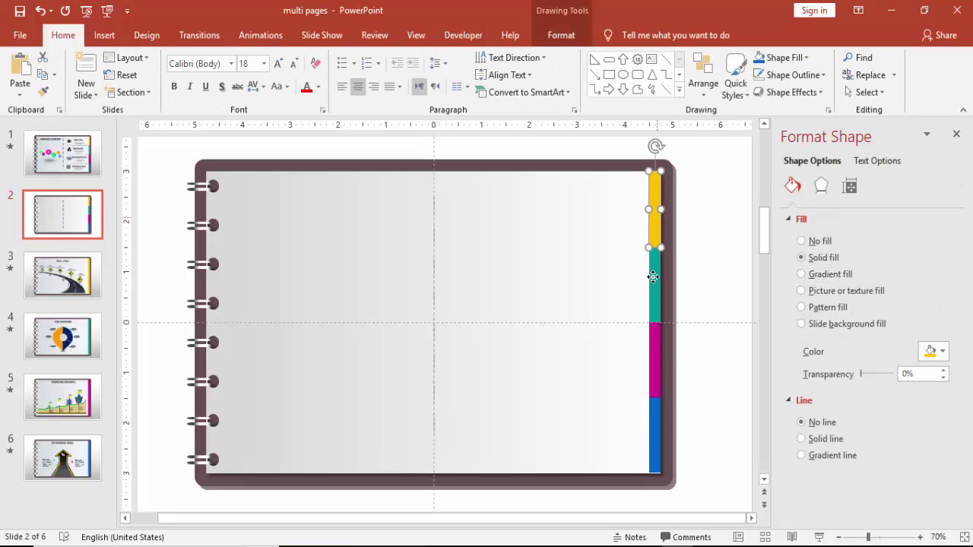
{"action": "left_click", "coordinate": [653, 273], "text": "shift"}
{"action": "left_click", "coordinate": [654, 350], "text": "shift"}
{"action": "left_click", "coordinate": [658, 420], "text": "shift"}
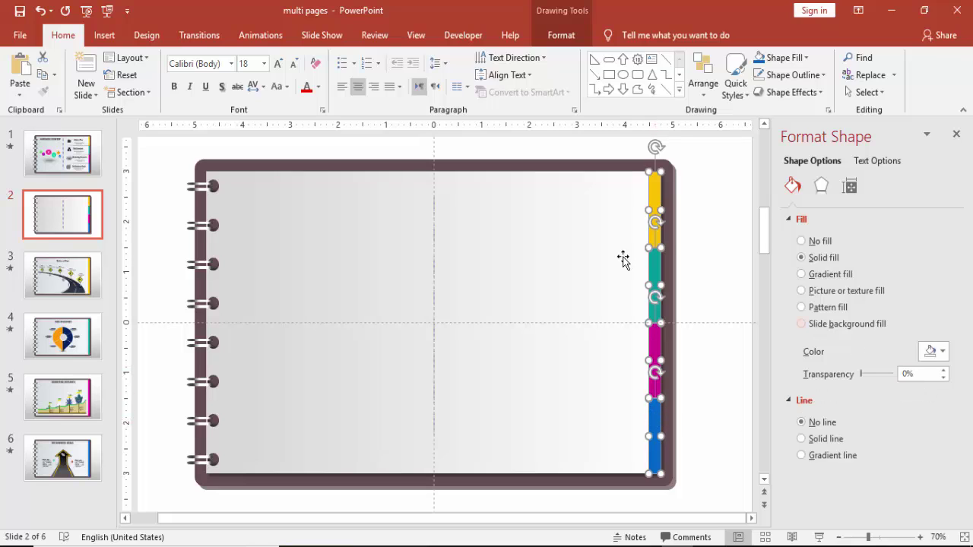
{"action": "left_click", "coordinate": [692, 233]}
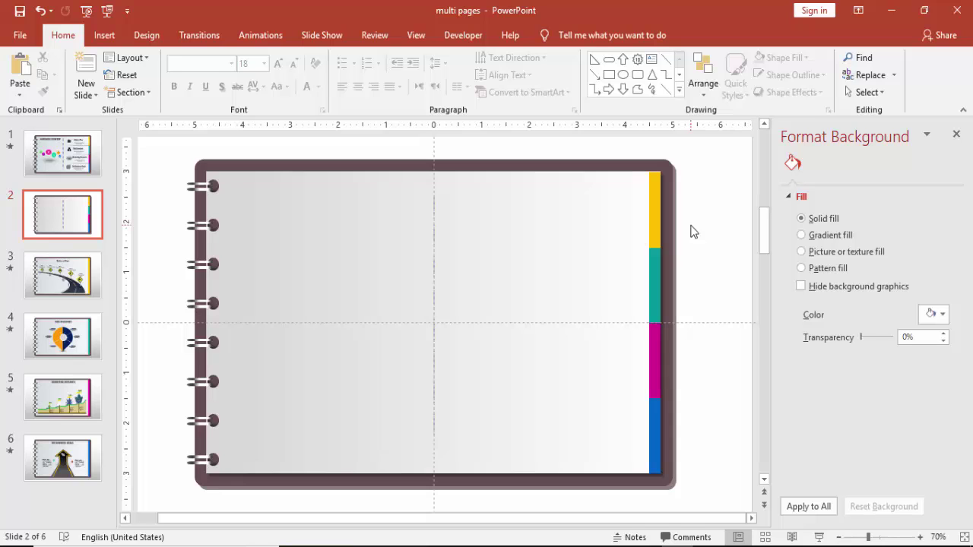
Draw a thin right triangle about 4.42" wide and 0.21" high near the yellow-teal tab boundary, and remove its outline.
{"action": "left_click", "coordinate": [107, 36]}
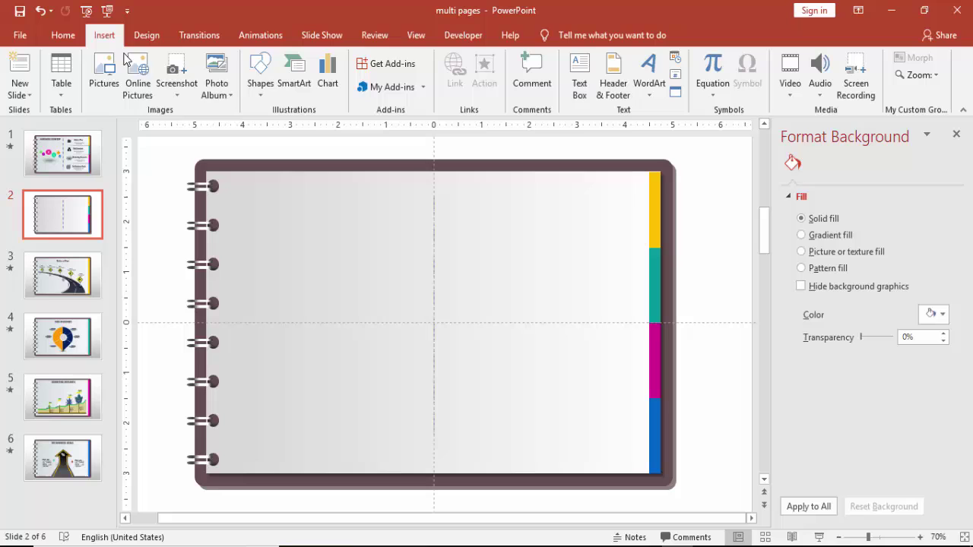
{"action": "left_click", "coordinate": [253, 95]}
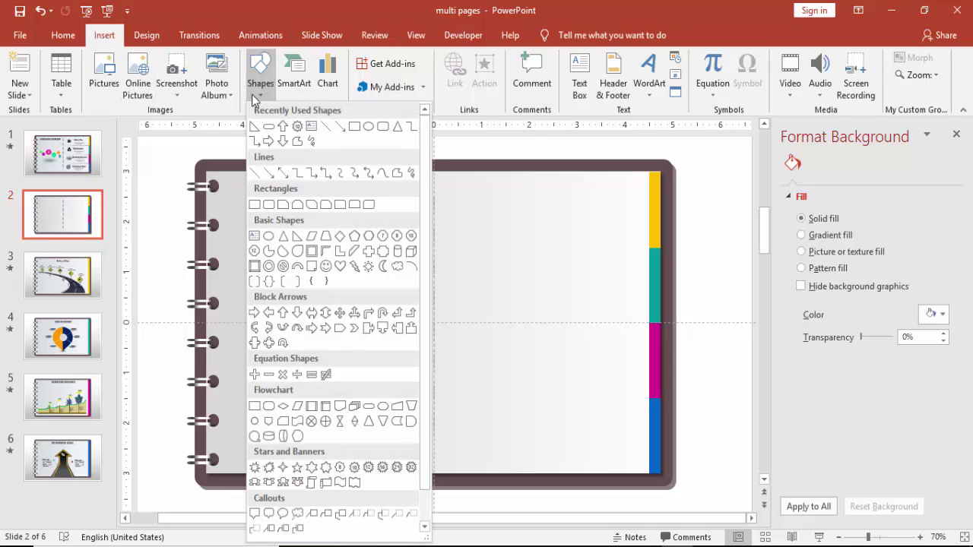
{"action": "left_click", "coordinate": [299, 241]}
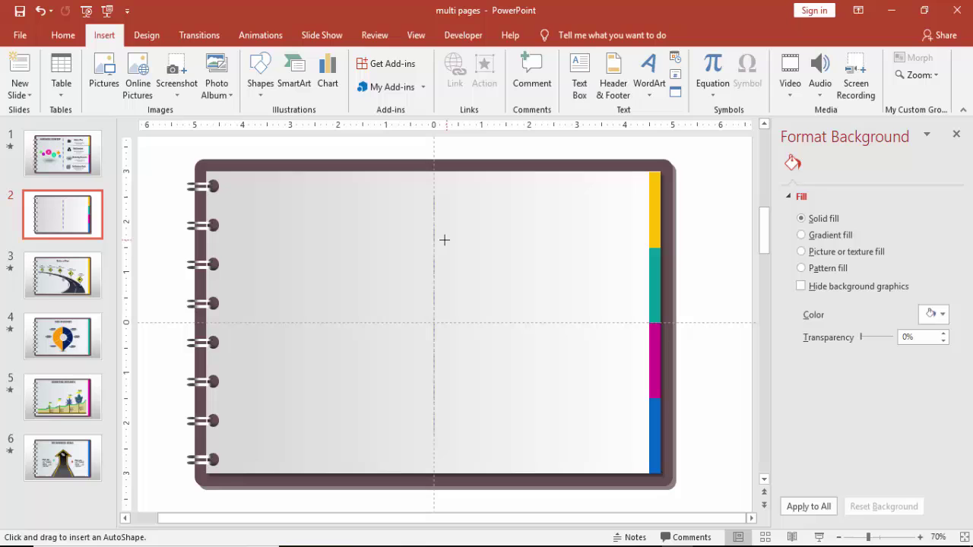
{"action": "left_click_drag", "start_coordinate": [445, 239], "coordinate": [652, 248]}
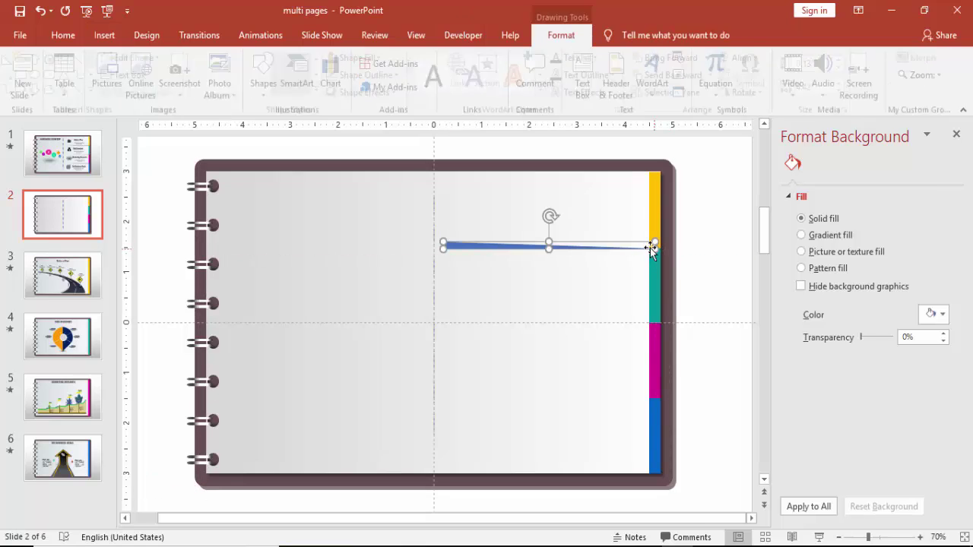
{"action": "left_click_drag", "start_coordinate": [549, 238], "coordinate": [548, 242]}
{"action": "left_click", "coordinate": [374, 83]}
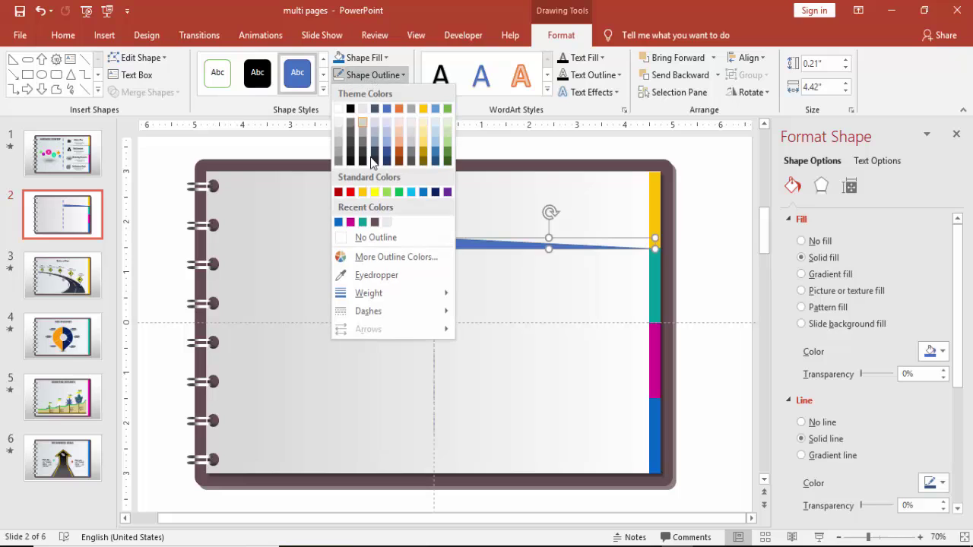
{"action": "left_click", "coordinate": [385, 236]}
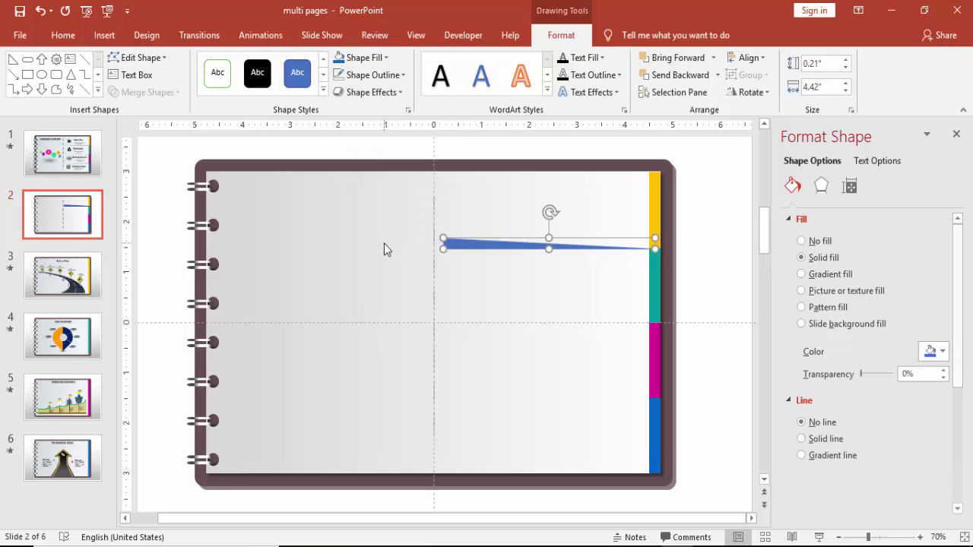
Flip the triangle vertically and horizontally, then place it just below the yellow tab, flush with the inner page's right edge.
{"action": "left_click", "coordinate": [748, 93]}
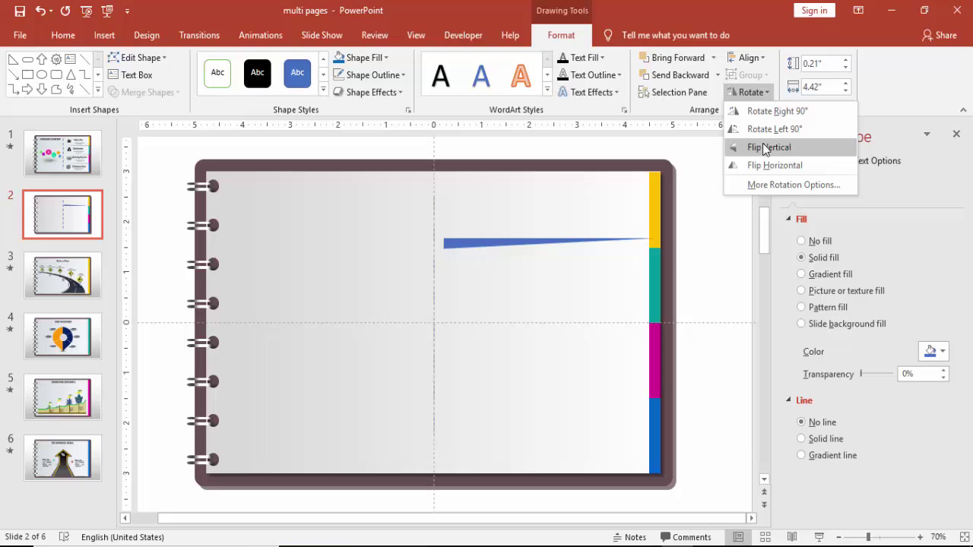
{"action": "left_click", "coordinate": [767, 147]}
{"action": "left_click", "coordinate": [749, 92]}
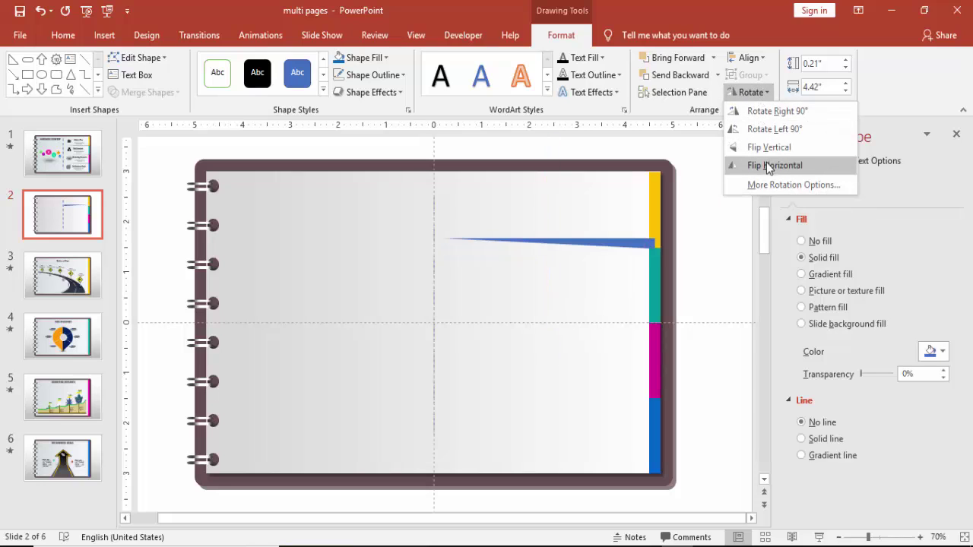
{"action": "left_click", "coordinate": [768, 166]}
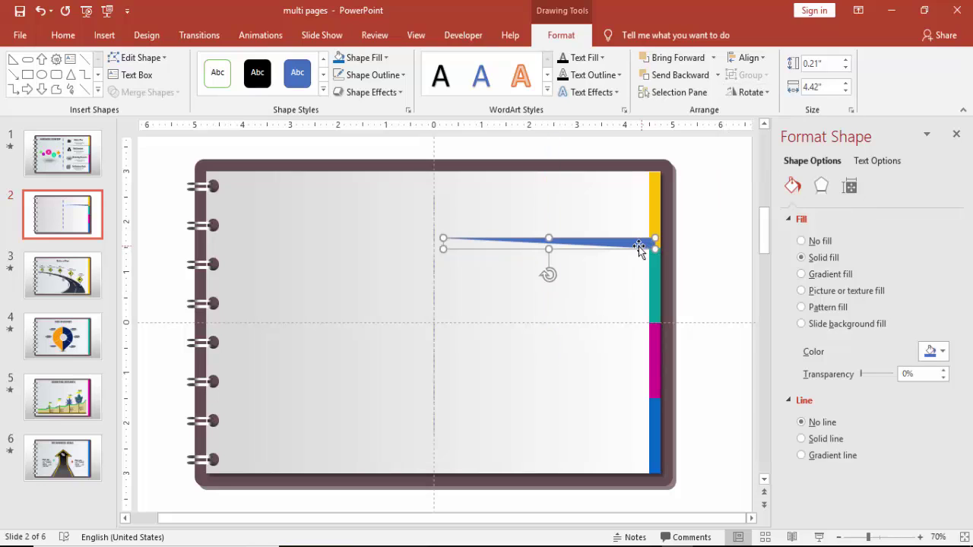
{"action": "left_click_drag", "start_coordinate": [638, 246], "coordinate": [642, 254]}
Give the triangle a linear 90° gradient fill fading from a 100% transparent stop to a black stop at 32% transparency.
{"action": "left_click", "coordinate": [826, 275]}
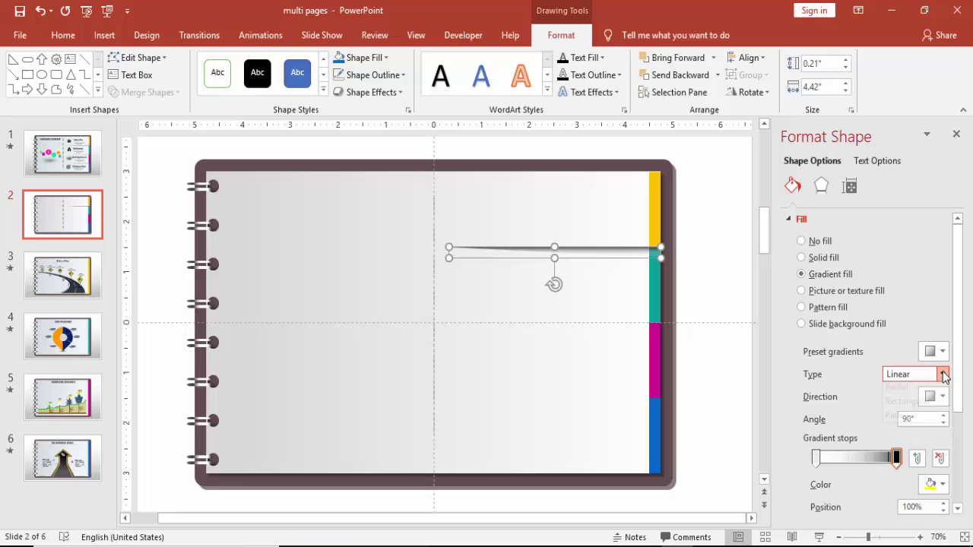
{"action": "scroll", "coordinate": [960, 394], "scroll_direction": "down", "scroll_amount": 3}
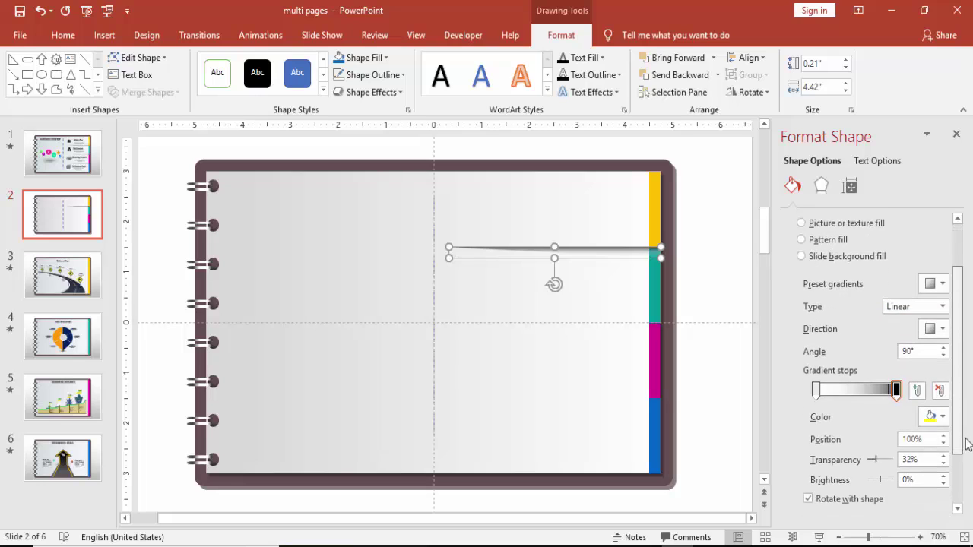
{"action": "left_click", "coordinate": [896, 366]}
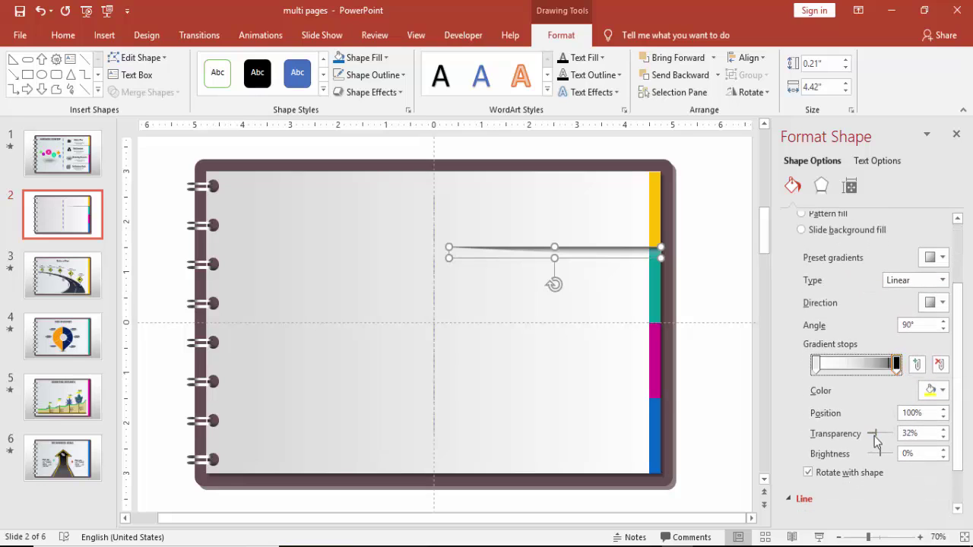
{"action": "left_click", "coordinate": [816, 365]}
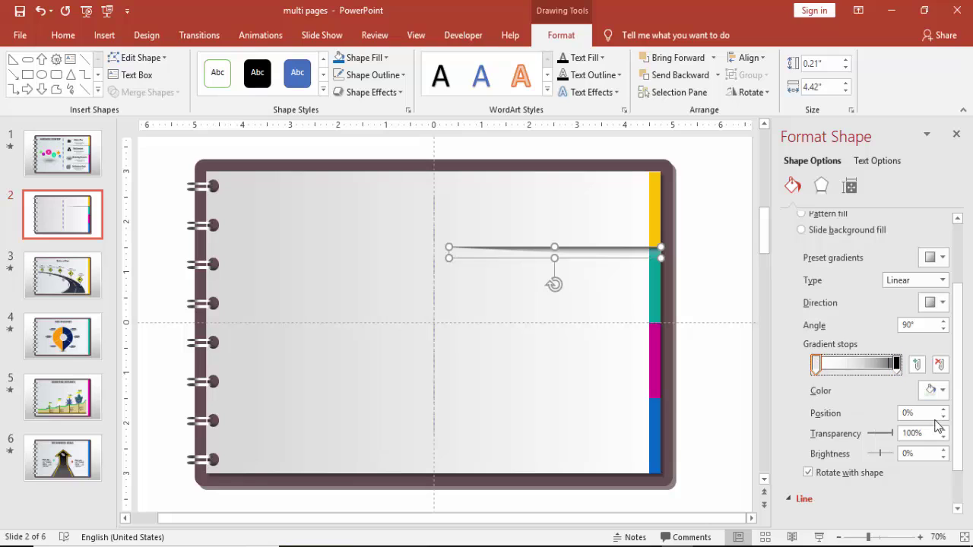
Try to recolor the triangle's first gradient stop with the Eyedropper and undo the color change.
{"action": "left_click", "coordinate": [937, 390]}
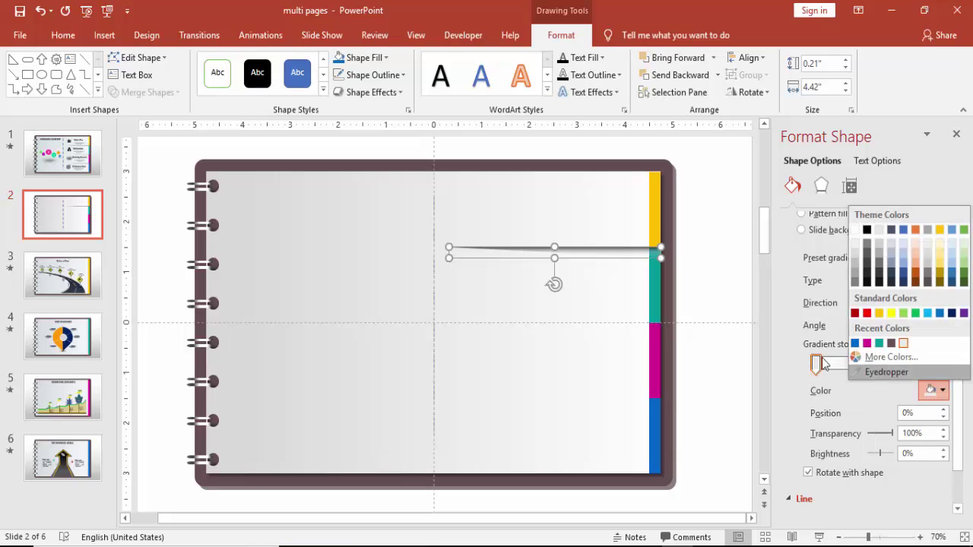
{"action": "left_click", "coordinate": [888, 369]}
{"action": "left_click", "coordinate": [654, 293]}
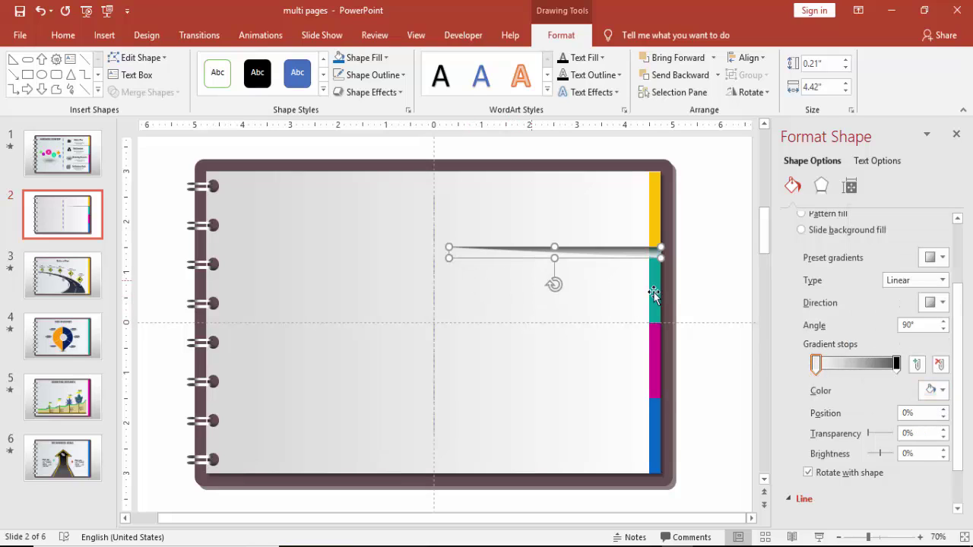
{"action": "left_click", "coordinate": [695, 298]}
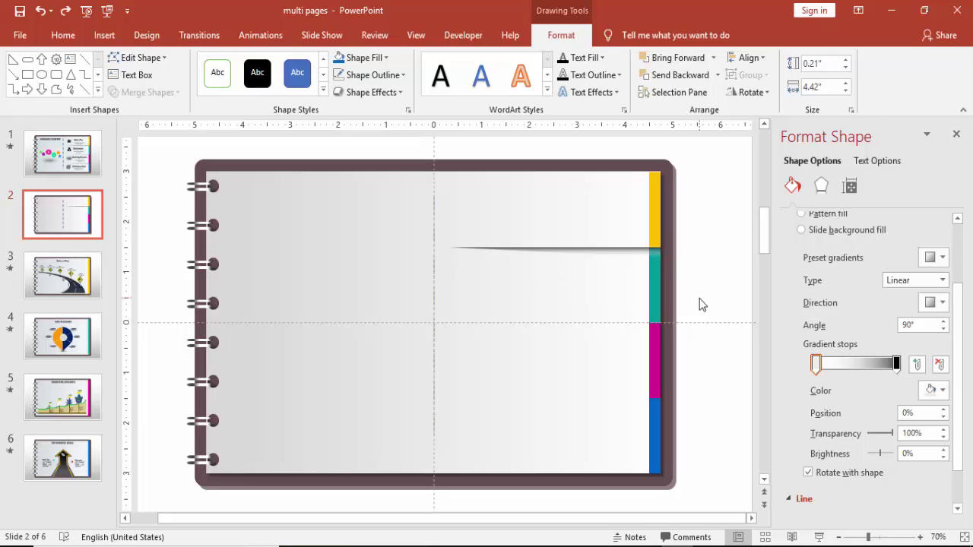
Duplicate the gradient shadow triangle twice, placing the copies below the teal tab and below the magenta tab.
{"action": "left_click", "coordinate": [651, 256]}
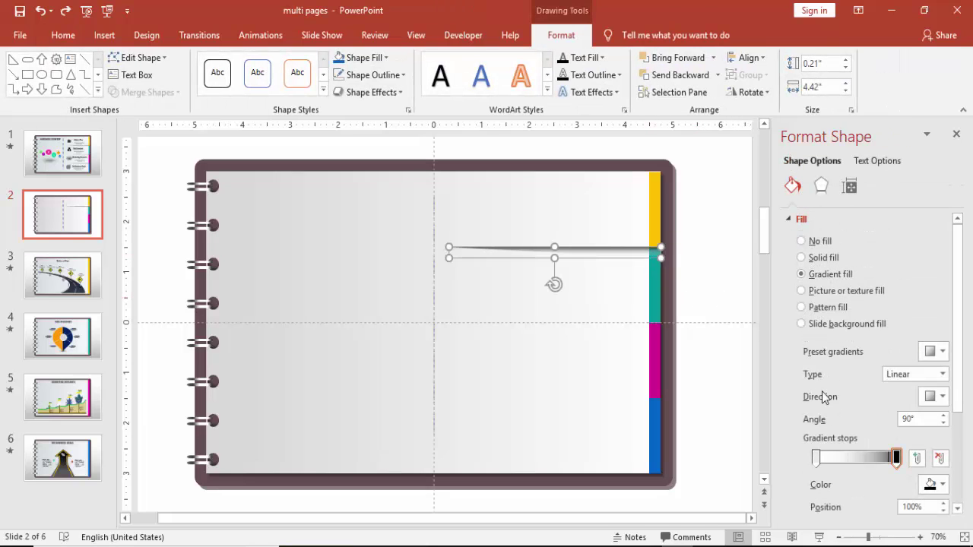
{"action": "left_click", "coordinate": [707, 304]}
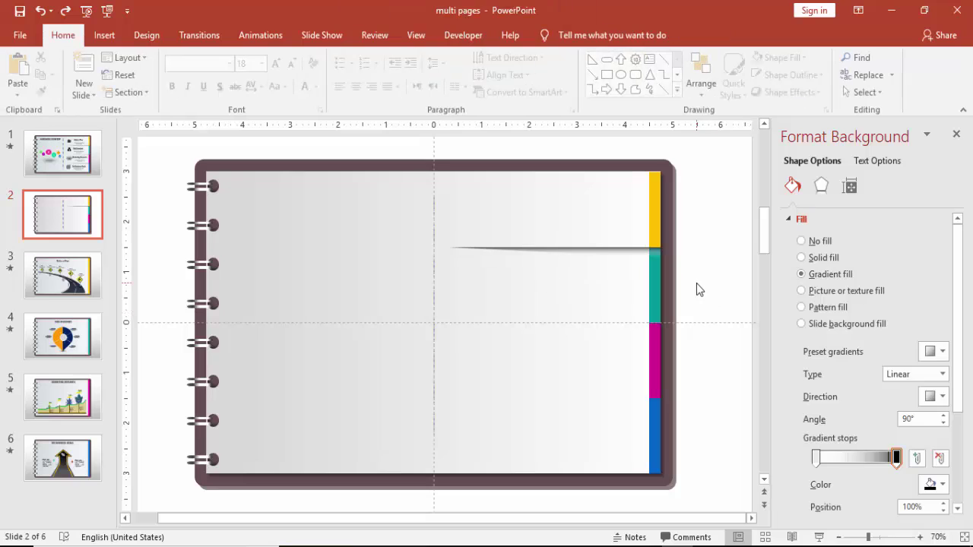
{"action": "left_click", "coordinate": [617, 252]}
{"action": "left_click_drag", "start_coordinate": [616, 252], "coordinate": [637, 329]}
{"action": "key", "text": "ctrl+d"}
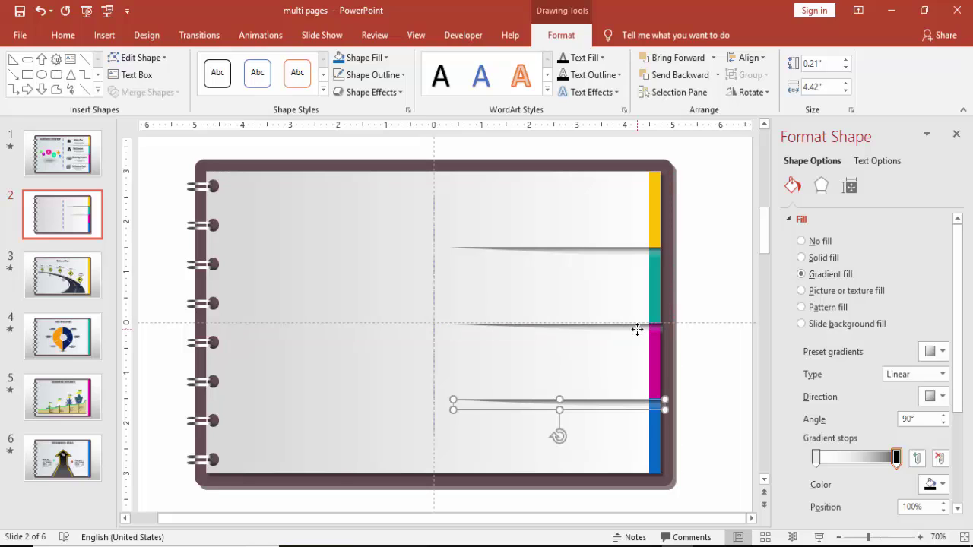
{"action": "left_click", "coordinate": [722, 378]}
Nudge the lowest shadow triangle slightly upward so it meets the boundary between the magenta and blue tabs.
{"action": "left_click", "coordinate": [647, 405]}
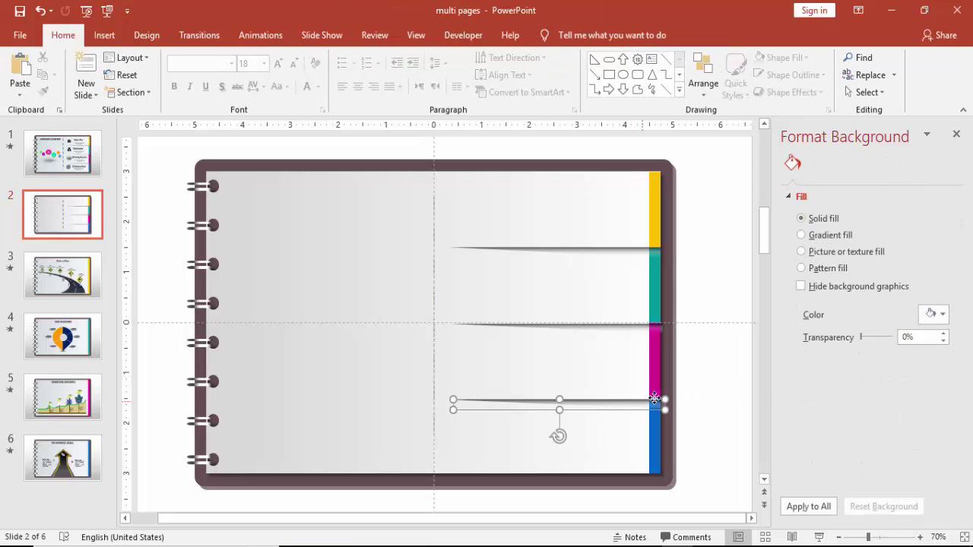
{"action": "key", "text": "Up"}
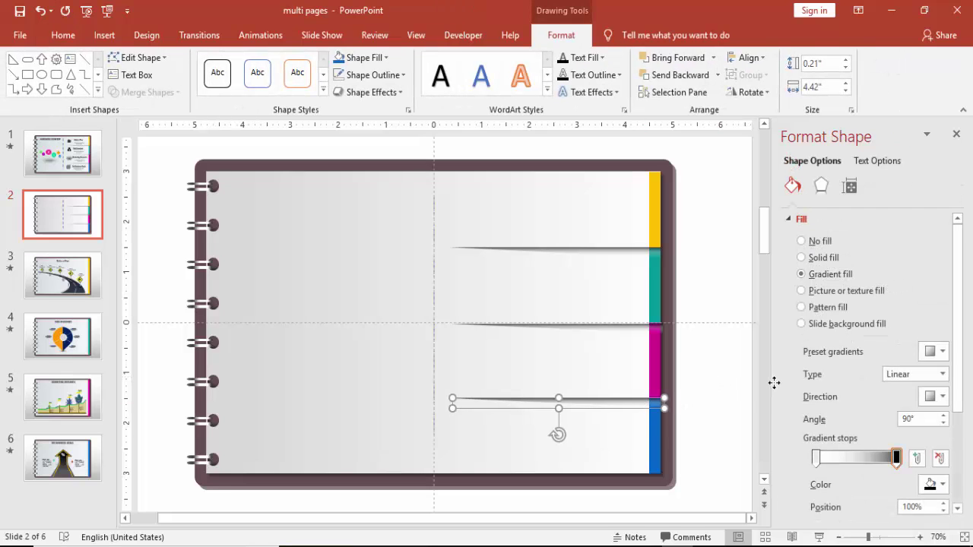
{"action": "left_click", "coordinate": [719, 245]}
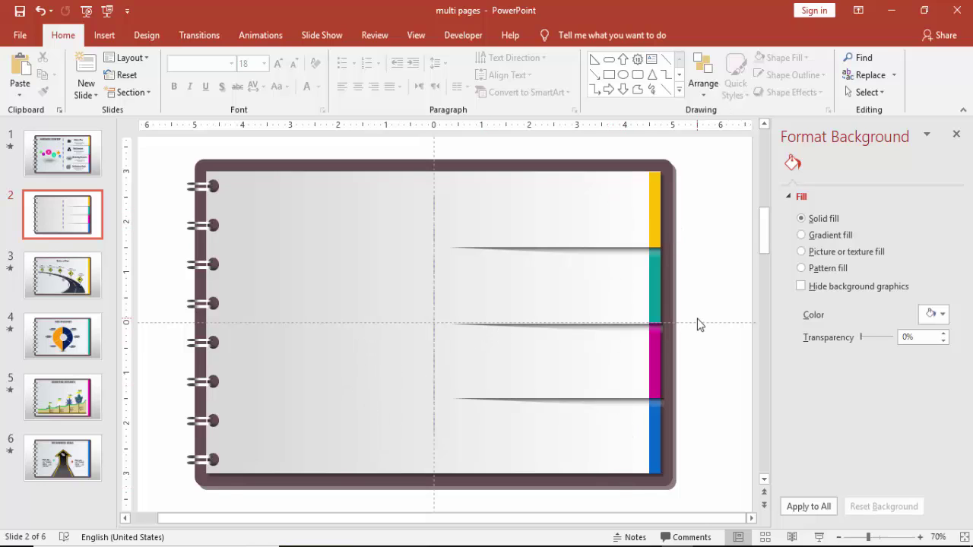
Following slide 1's layout, move the clipboard, money bag, presentation chart and target icons from beside slide 2 into the four tab rows.
{"action": "scroll", "coordinate": [697, 318], "scroll_direction": "left", "scroll_amount": 2}
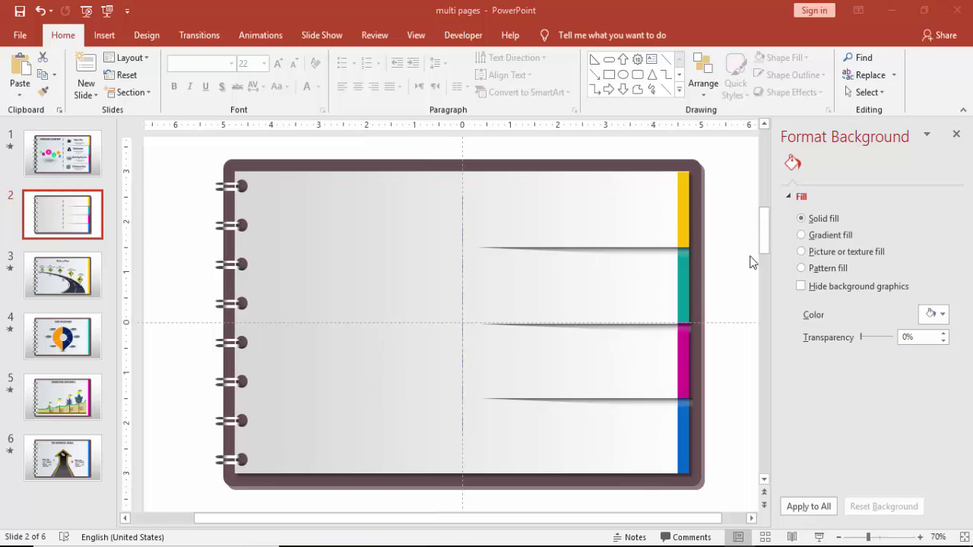
{"action": "left_click", "coordinate": [34, 160]}
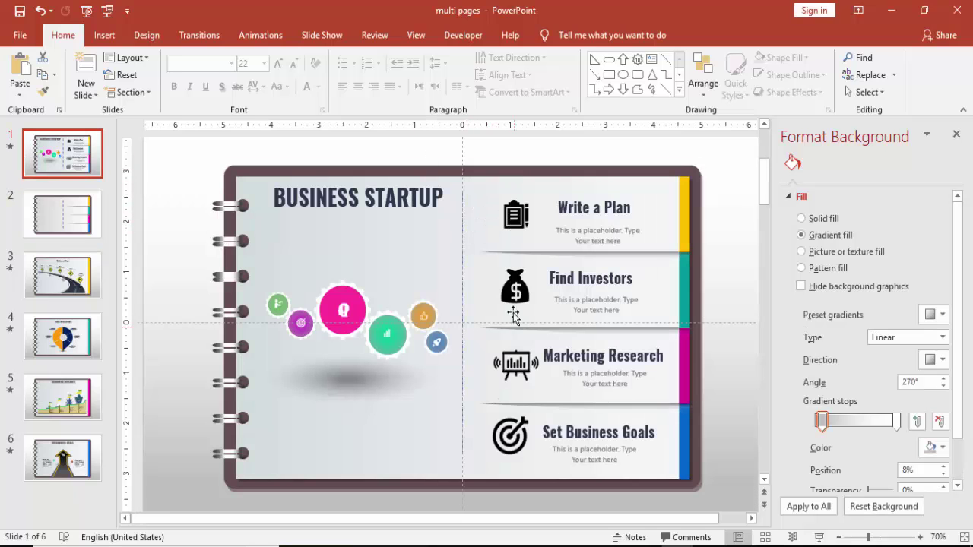
{"action": "left_click", "coordinate": [67, 209]}
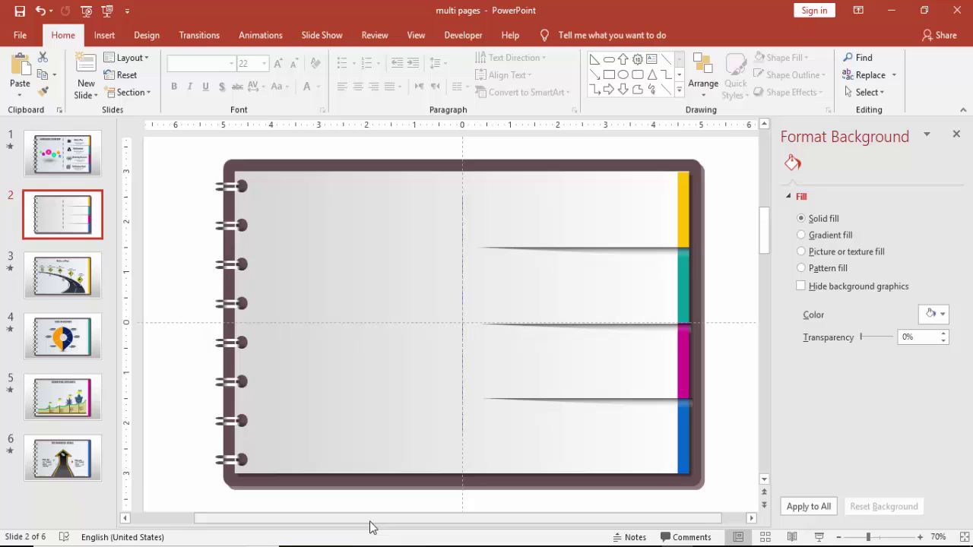
{"action": "left_click_drag", "start_coordinate": [301, 524], "coordinate": [263, 524]}
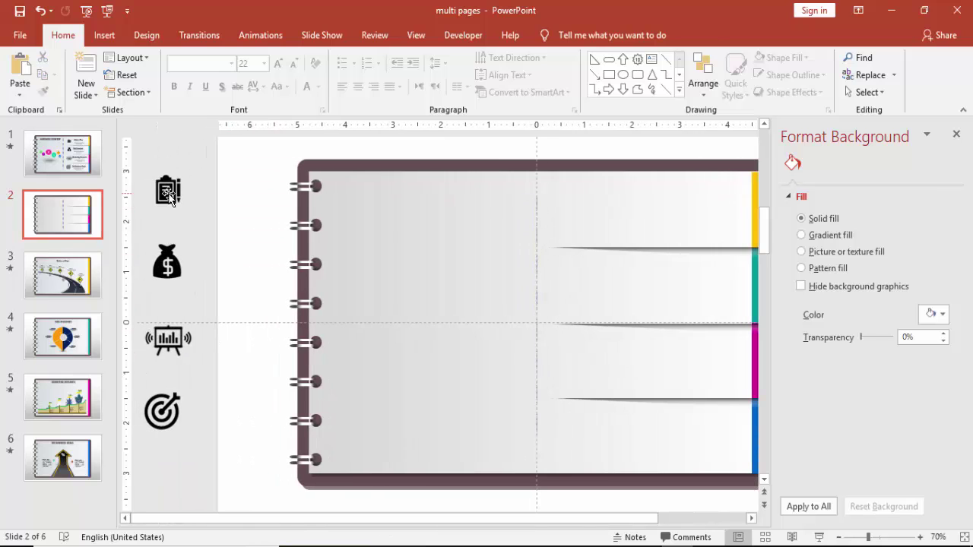
{"action": "left_click_drag", "start_coordinate": [170, 197], "coordinate": [576, 213]}
{"action": "left_click_drag", "start_coordinate": [171, 266], "coordinate": [576, 289]}
{"action": "left_click_drag", "start_coordinate": [170, 343], "coordinate": [572, 367]}
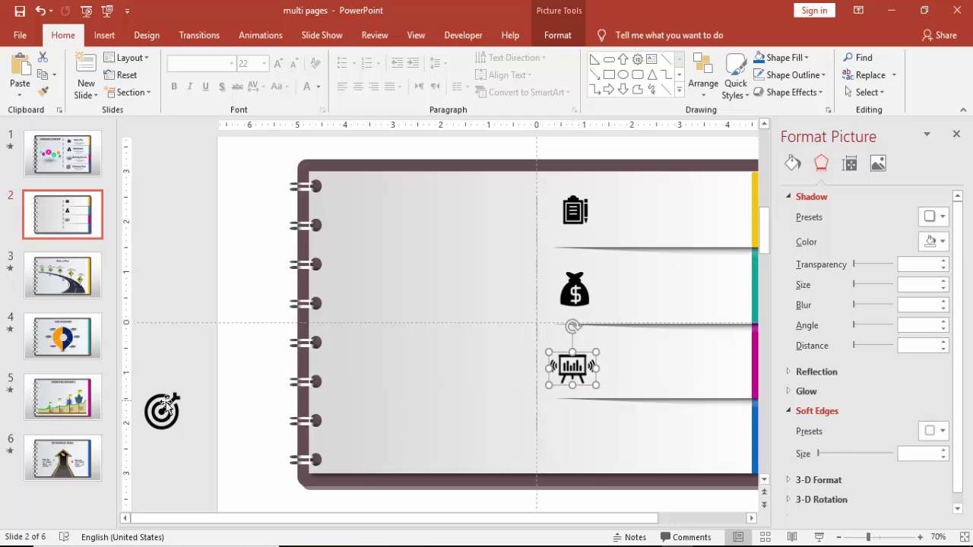
{"action": "left_click_drag", "start_coordinate": [168, 402], "coordinate": [576, 430]}
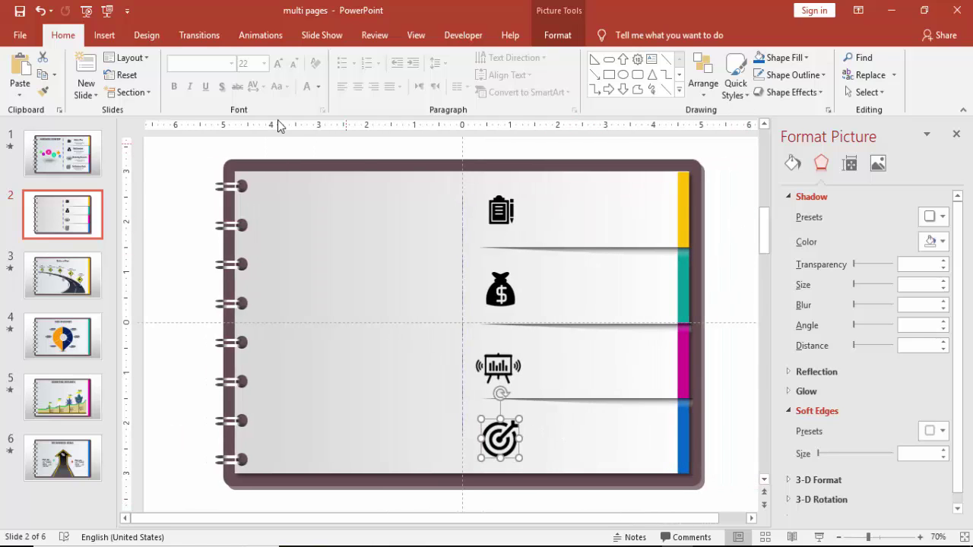
Add a text box reading "TYPE YOUR TEXT" and move it into the yellow tab's row, above and beside the clipboard icon.
{"action": "left_click", "coordinate": [104, 35]}
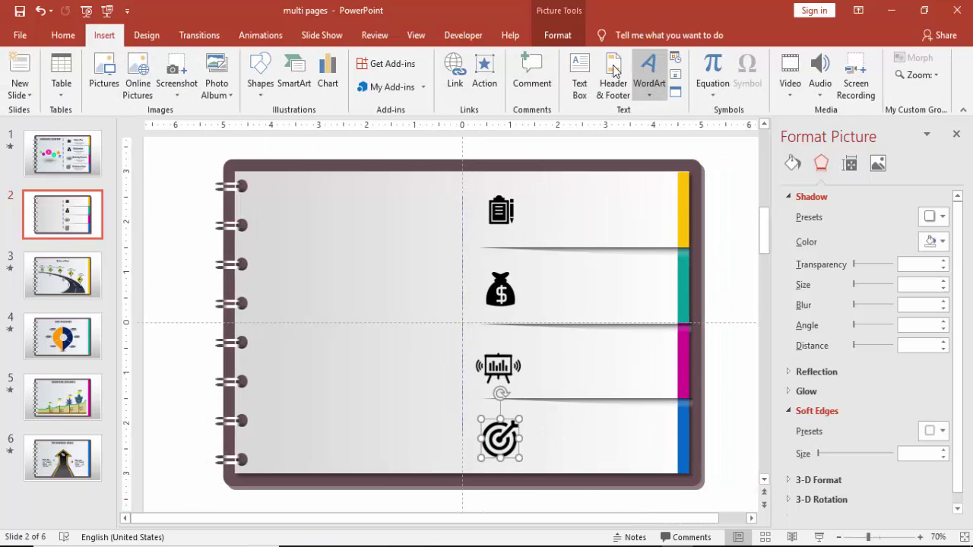
{"action": "left_click_drag", "start_coordinate": [174, 169], "coordinate": [350, 205]}
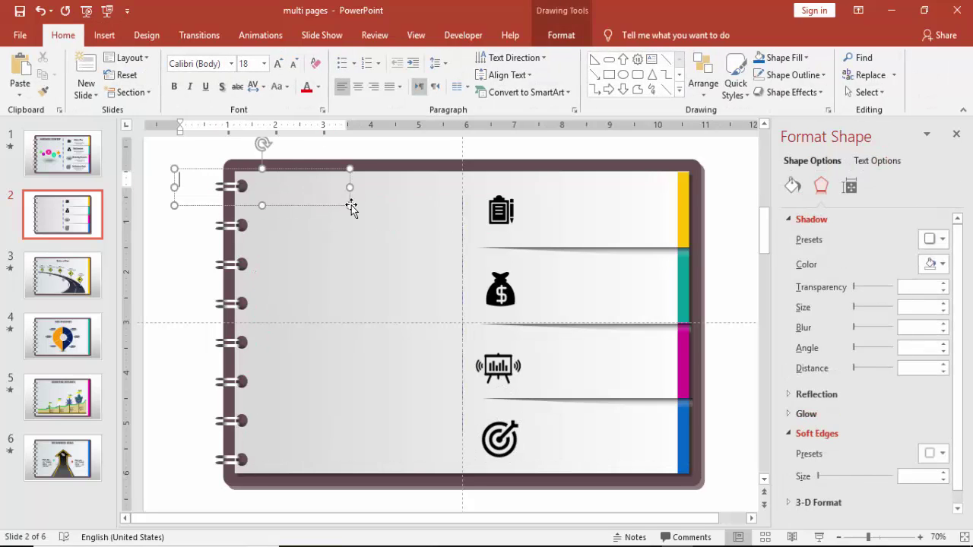
{"action": "type", "text": "TYPE Y"}
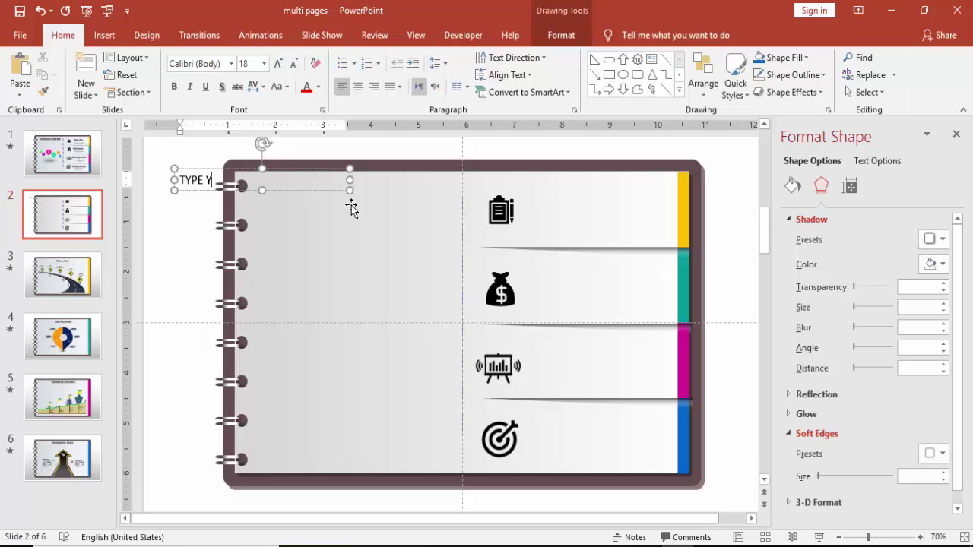
{"action": "type", "text": "OUR TEXT"}
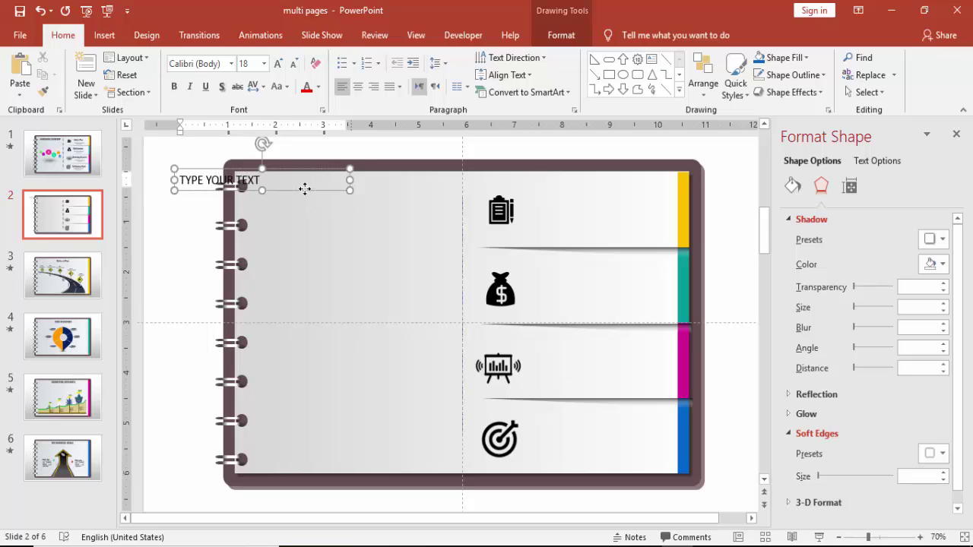
{"action": "left_click_drag", "start_coordinate": [304, 188], "coordinate": [636, 197]}
Format the "TYPE YOUR TEXT" heading as centered Oswald at size 22 and shift it slightly left, clear of the yellow tab.
{"action": "left_click", "coordinate": [225, 65]}
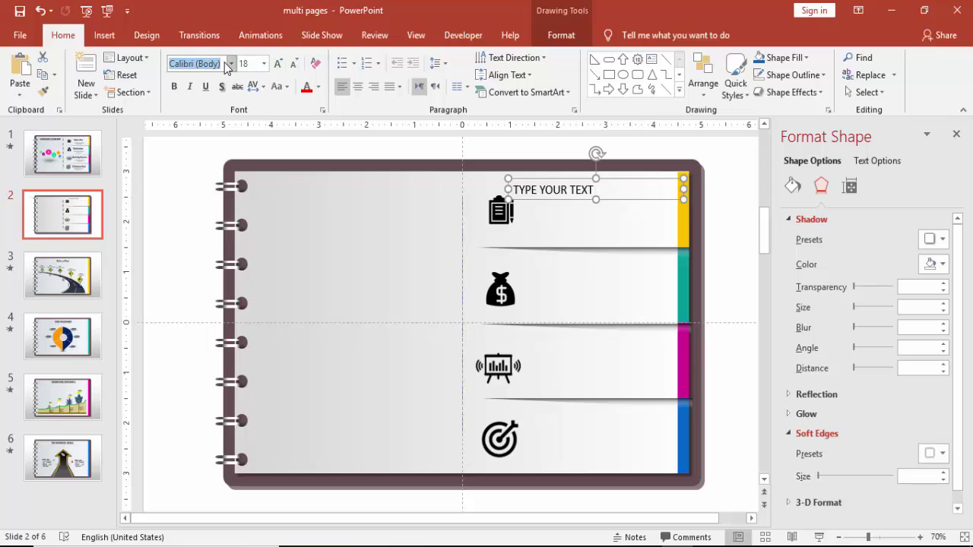
{"action": "type", "text": "Oswald"}
{"action": "key", "text": "Return"}
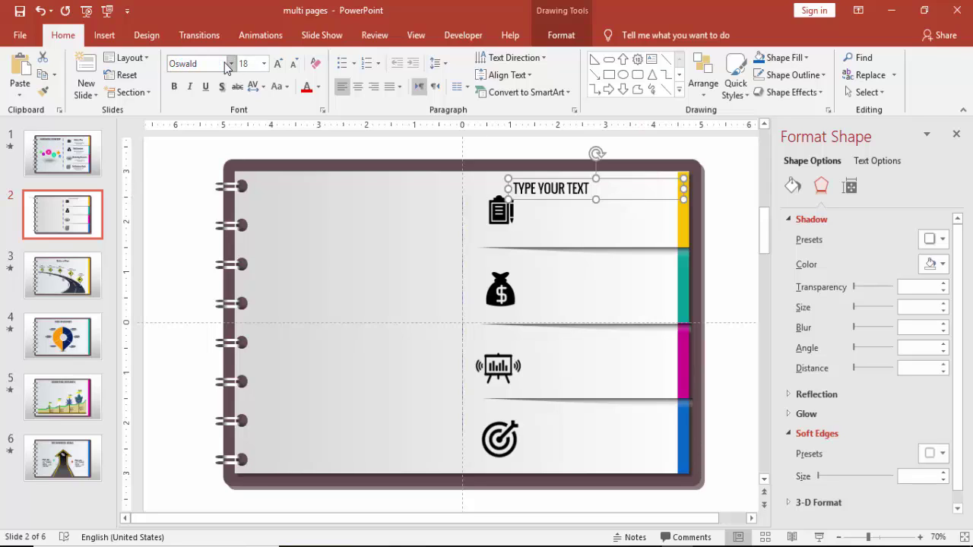
{"action": "left_click", "coordinate": [257, 67]}
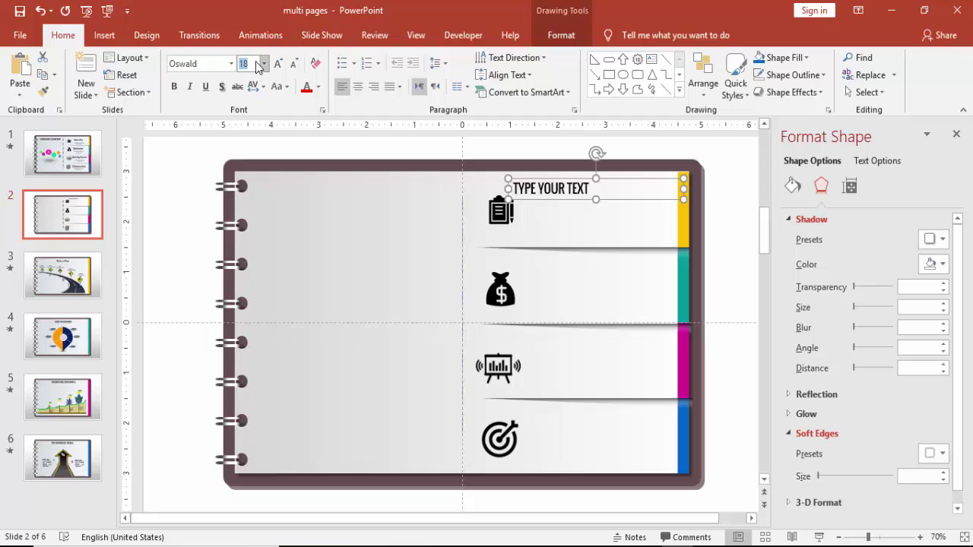
{"action": "type", "text": "22"}
{"action": "key", "text": "Return"}
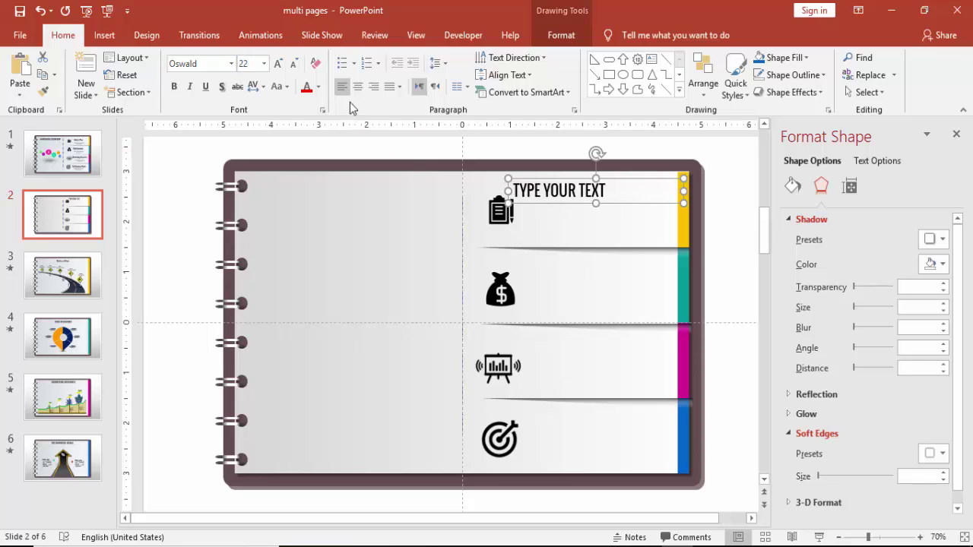
{"action": "left_click", "coordinate": [357, 87]}
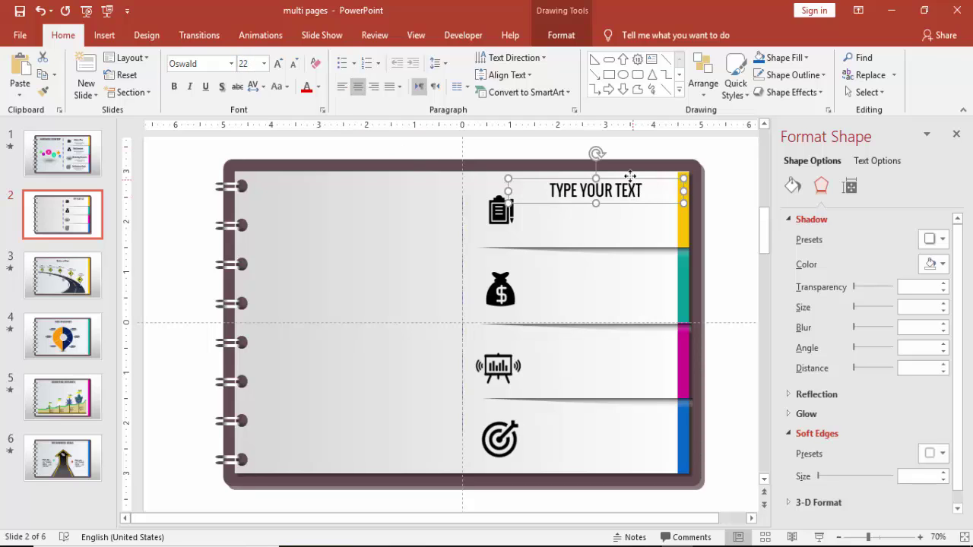
{"action": "left_click_drag", "start_coordinate": [630, 176], "coordinate": [628, 180]}
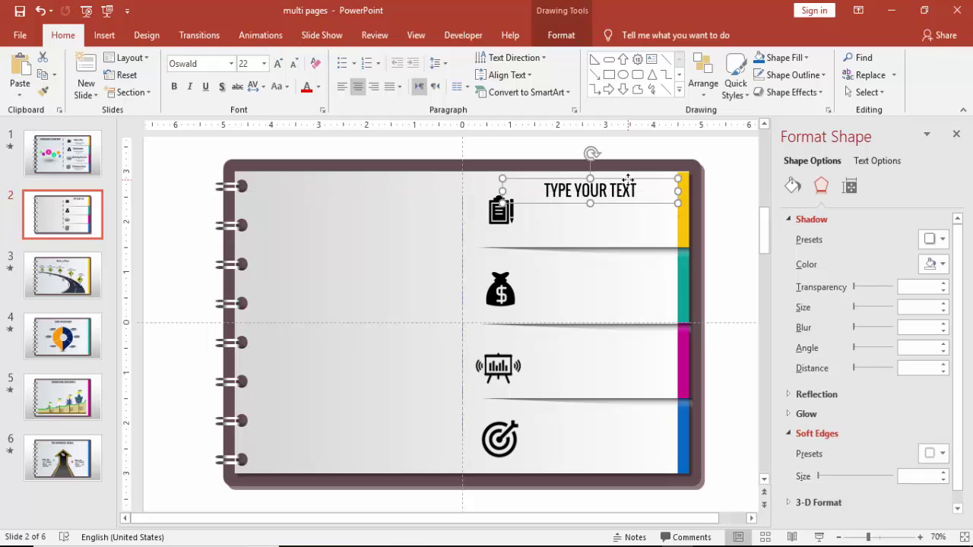
{"action": "left_click", "coordinate": [240, 151]}
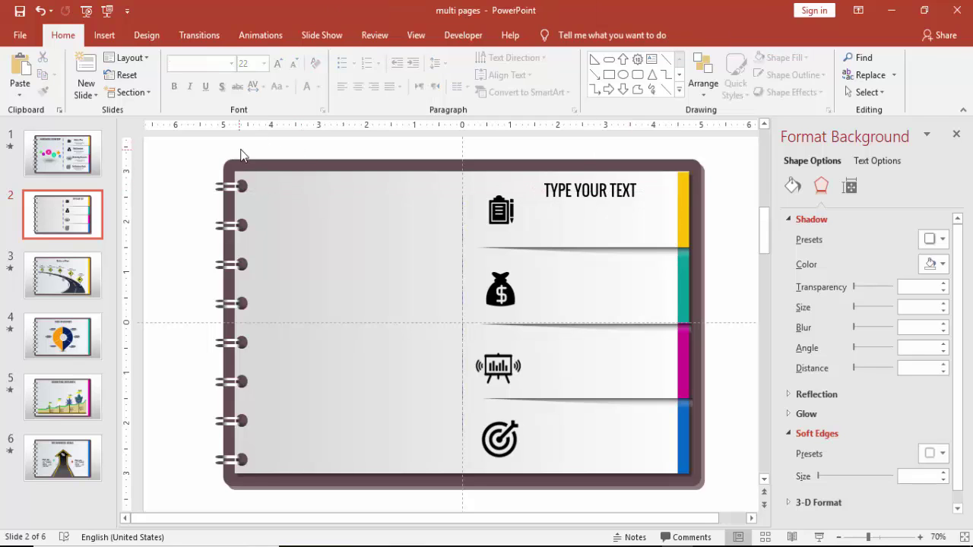
Add a text box below the yellow row's heading reading "Type your detailed description here".
{"action": "left_click", "coordinate": [104, 36]}
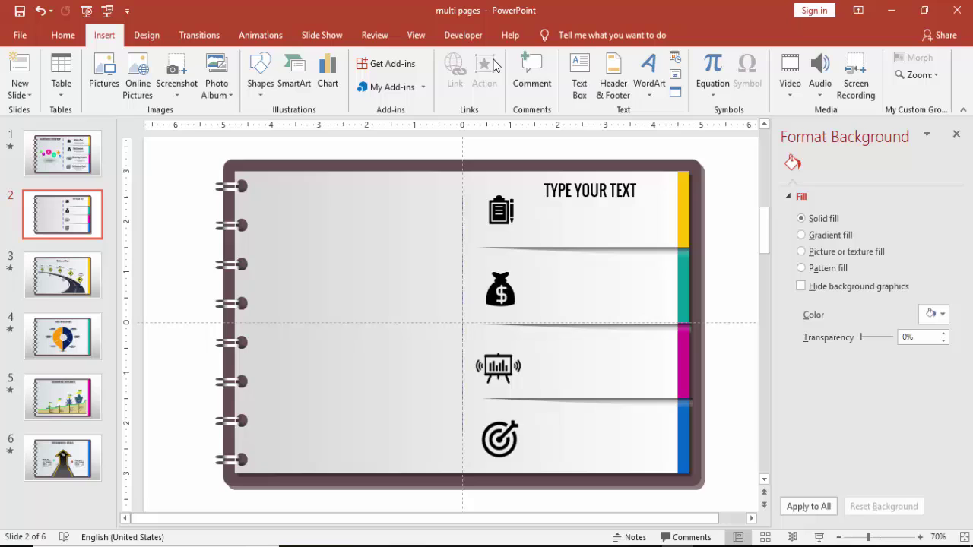
{"action": "left_click", "coordinate": [579, 76]}
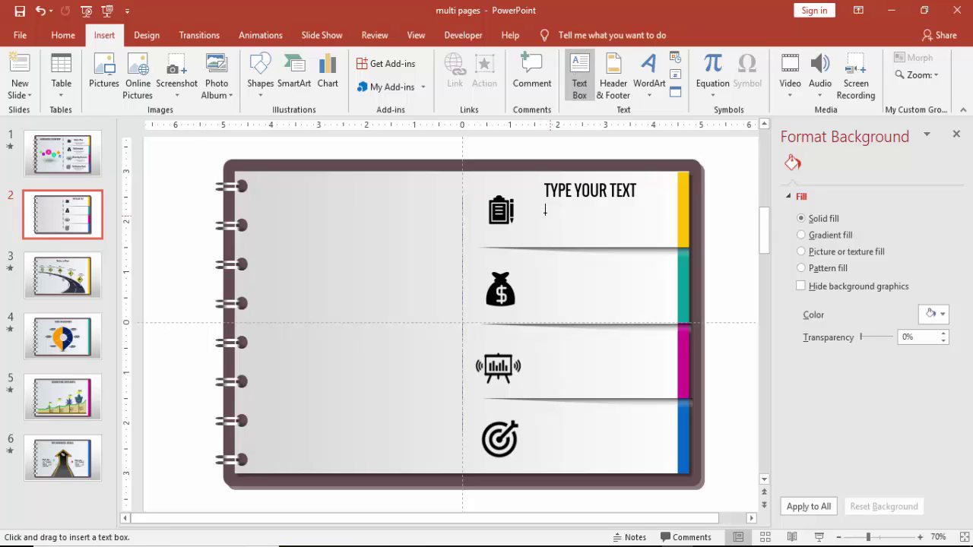
{"action": "left_click_drag", "start_coordinate": [544, 210], "coordinate": [654, 245]}
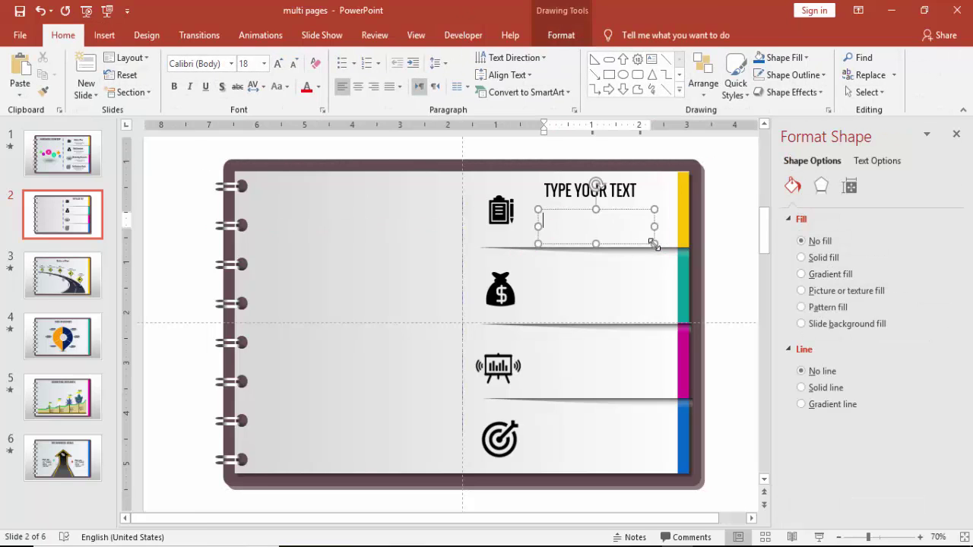
{"action": "type", "text": "Type your detailed"}
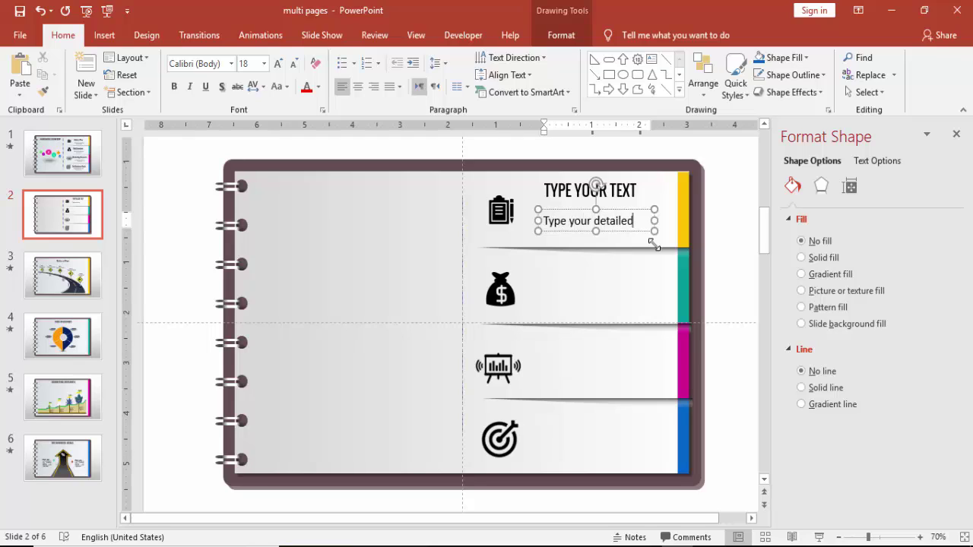
{"action": "type", "text": " description here"}
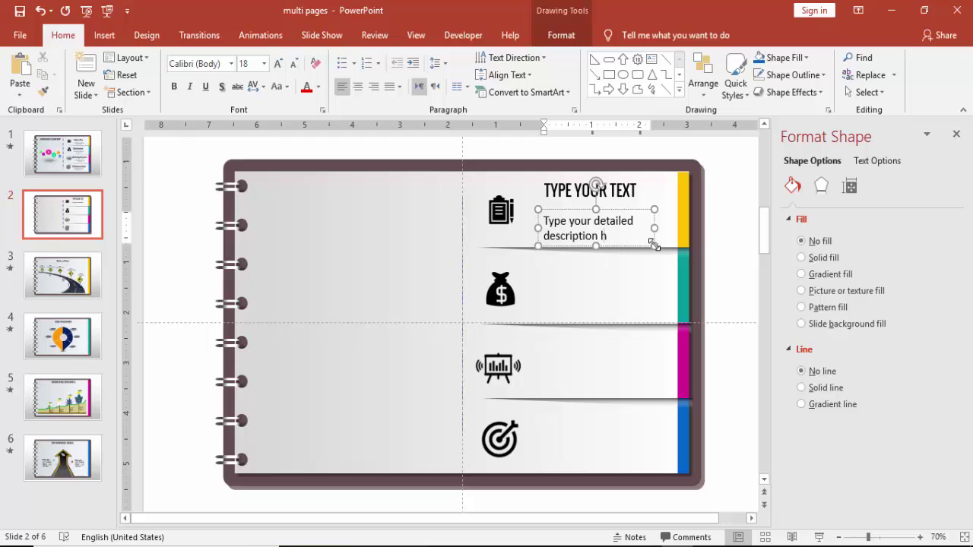
Center the yellow row's description text, reduce it to size 10.5, and shift its box slightly down.
{"action": "left_click", "coordinate": [621, 215]}
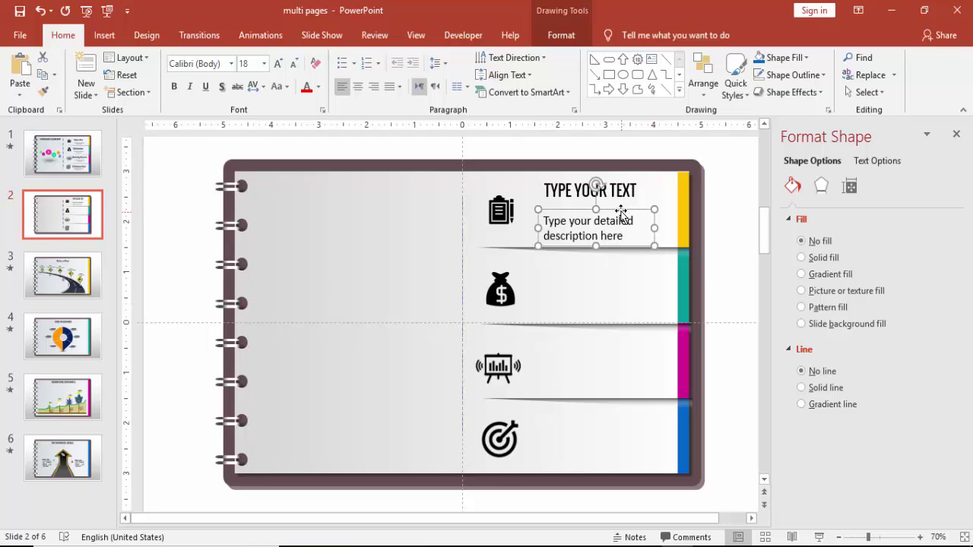
{"action": "left_click", "coordinate": [358, 86]}
{"action": "left_click", "coordinate": [294, 66]}
{"action": "left_click", "coordinate": [294, 65]}
{"action": "left_click", "coordinate": [294, 66]}
{"action": "left_click", "coordinate": [295, 66]}
{"action": "left_click", "coordinate": [294, 65]}
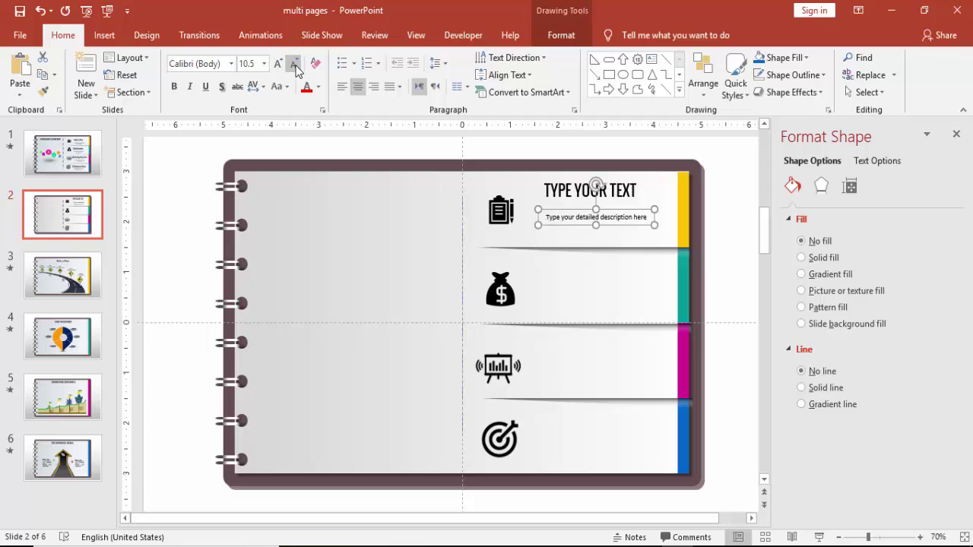
{"action": "left_click_drag", "start_coordinate": [617, 213], "coordinate": [614, 220]}
Move the yellow row's heading down to just above its description and group the two text boxes.
{"action": "left_click", "coordinate": [612, 193]}
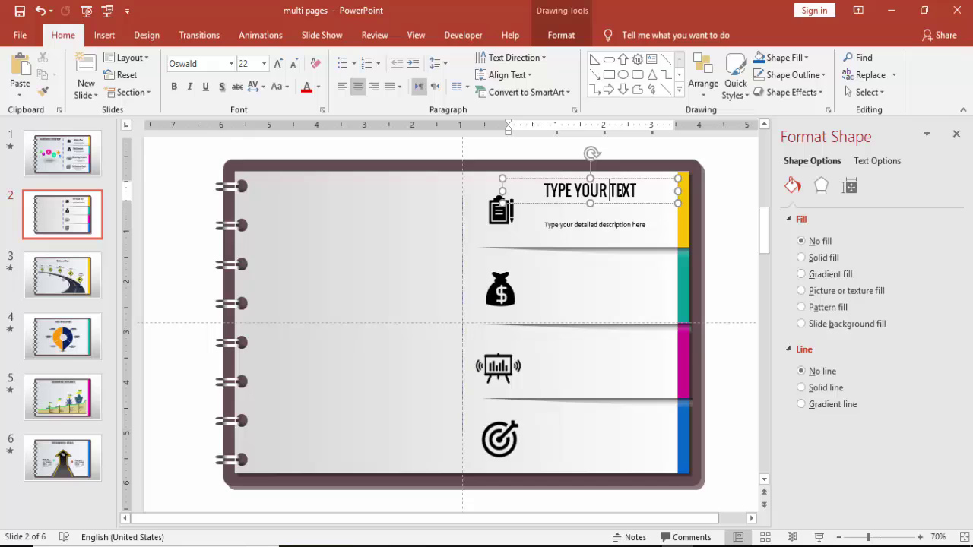
{"action": "left_click_drag", "start_coordinate": [616, 178], "coordinate": [617, 214]}
{"action": "left_click", "coordinate": [628, 221]}
{"action": "left_click", "coordinate": [616, 204]}
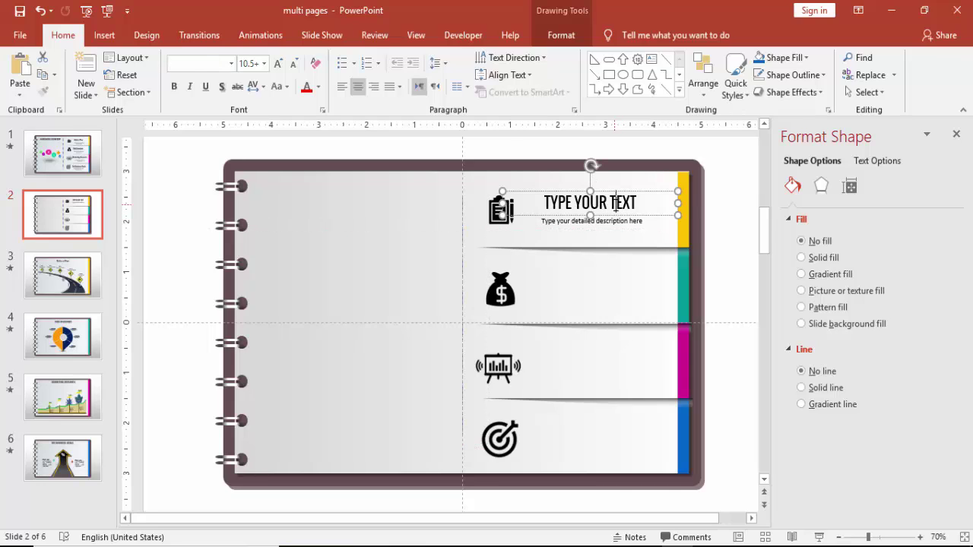
{"action": "right_click", "coordinate": [616, 203]}
{"action": "key", "text": "Escape"}
{"action": "left_click", "coordinate": [603, 218]}
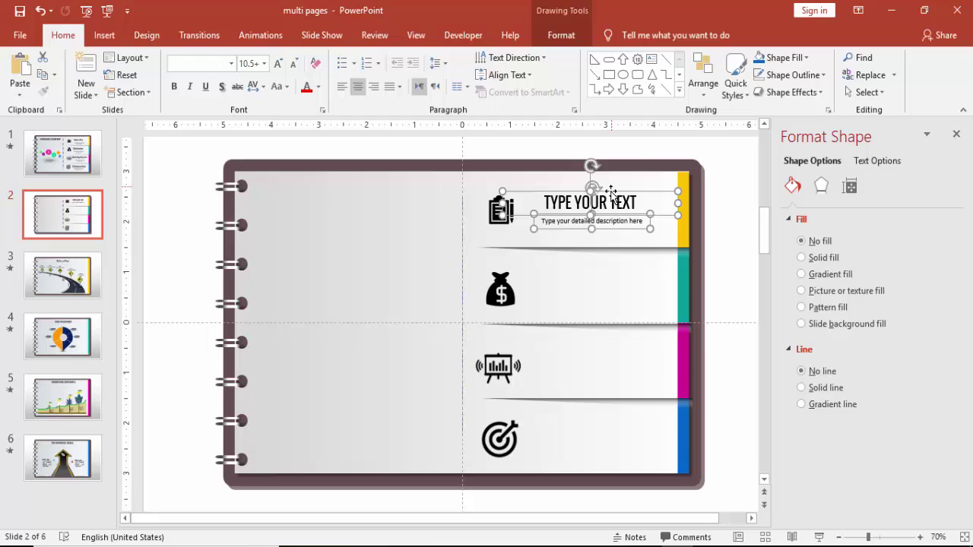
{"action": "right_click", "coordinate": [611, 193]}
{"action": "mouse_move", "coordinate": [652, 278]}
{"action": "left_click", "coordinate": [748, 279]}
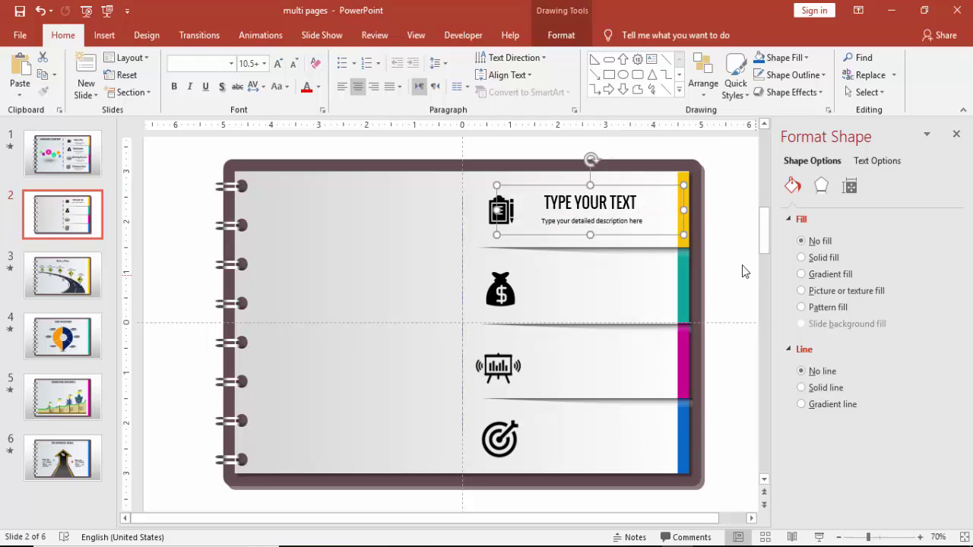
Duplicate the heading and description group into the teal, magenta and blue rows, each beside its icon and lined up vertically.
{"action": "key", "text": "ctrl+d"}
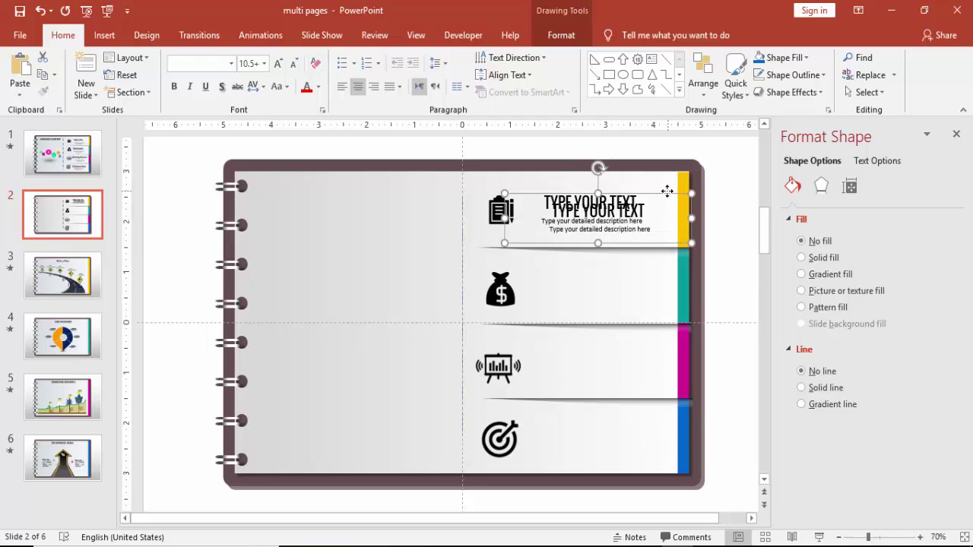
{"action": "left_click_drag", "start_coordinate": [667, 191], "coordinate": [661, 264]}
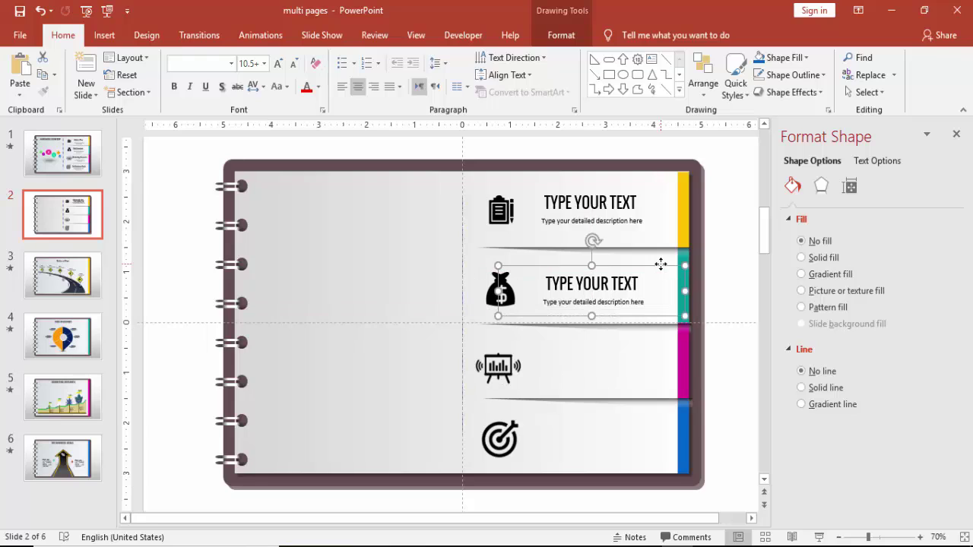
{"action": "key", "text": "ctrl+d"}
{"action": "key", "text": "ctrl+d"}
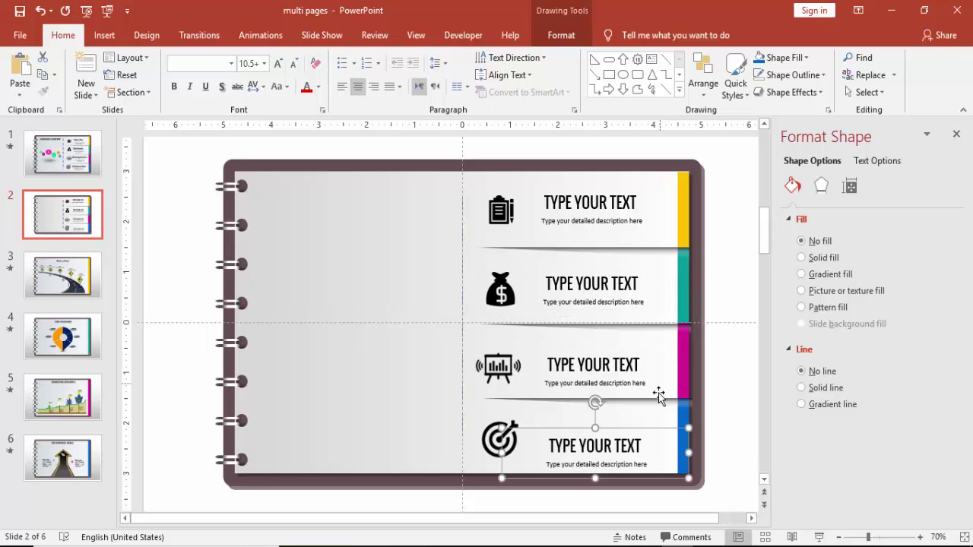
{"action": "left_click_drag", "start_coordinate": [647, 431], "coordinate": [644, 415]}
{"action": "left_click_drag", "start_coordinate": [633, 351], "coordinate": [632, 342]}
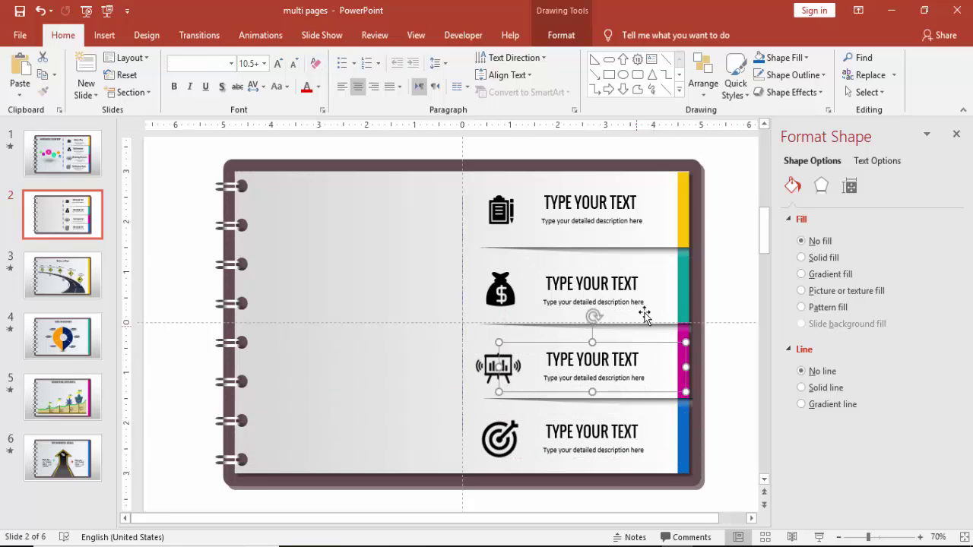
{"action": "left_click", "coordinate": [730, 306]}
On slide 1, select and copy the gear graphics with their icons and soft shadow, leaving out the notebook rings.
{"action": "left_click", "coordinate": [62, 155]}
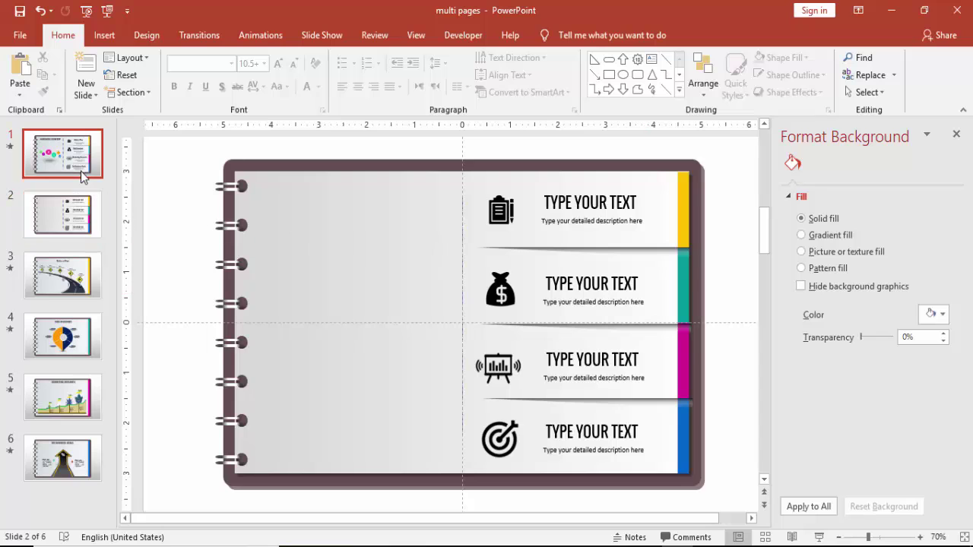
{"action": "left_click", "coordinate": [323, 312]}
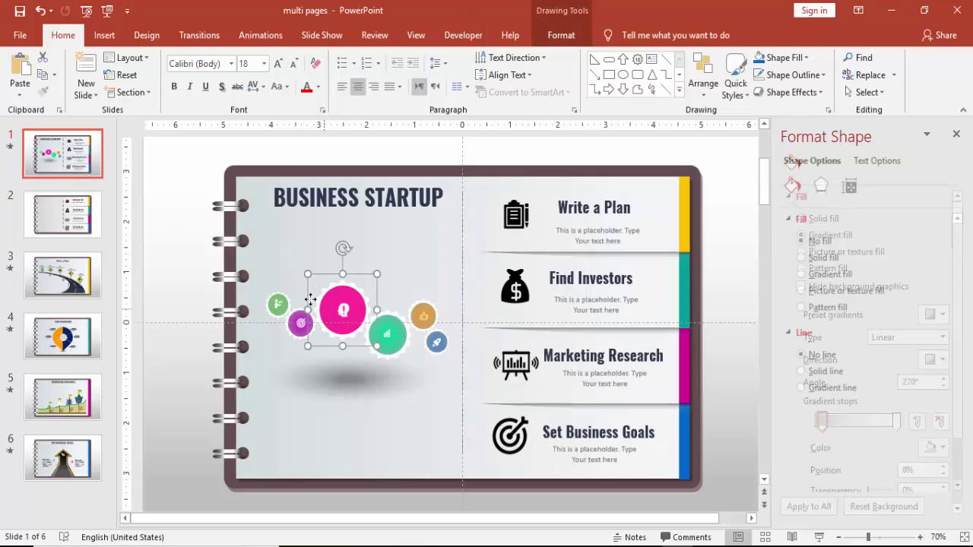
{"action": "left_click", "coordinate": [182, 267]}
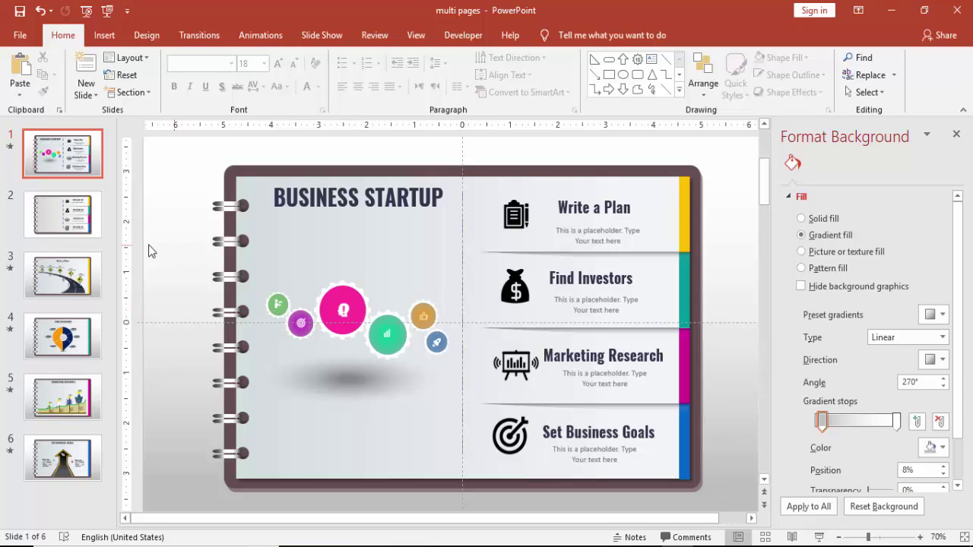
{"action": "left_click_drag", "start_coordinate": [148, 244], "coordinate": [522, 457]}
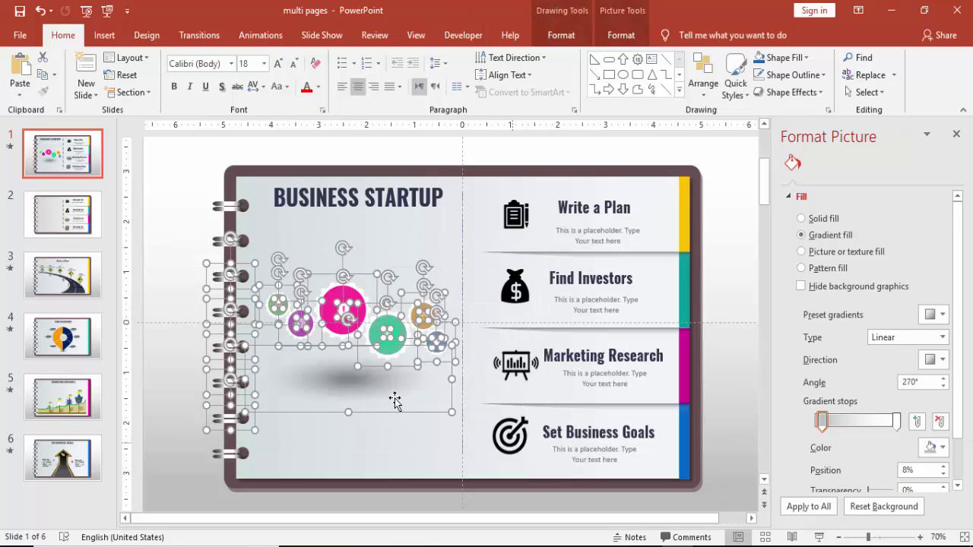
{"action": "left_click", "coordinate": [215, 262], "text": "shift"}
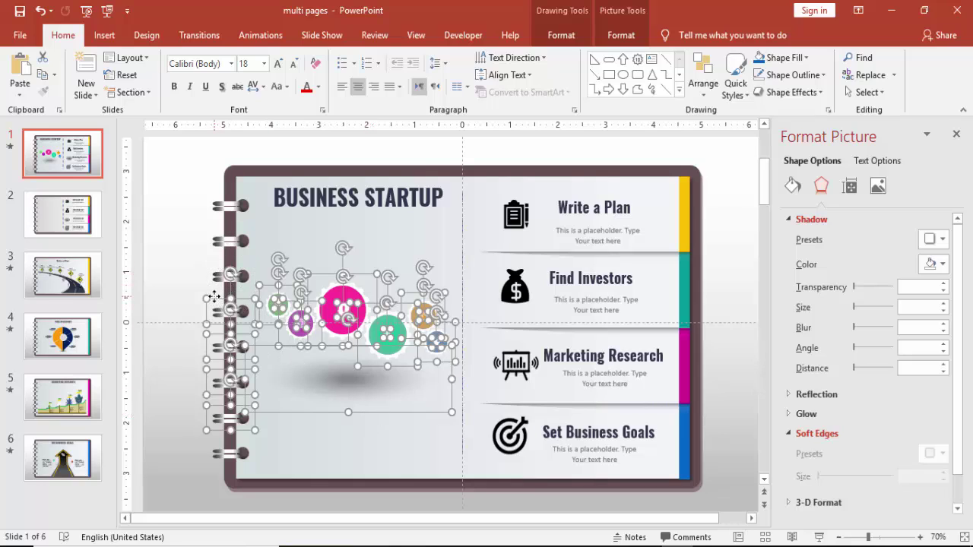
{"action": "left_click", "coordinate": [217, 308], "text": "shift"}
{"action": "left_click", "coordinate": [218, 346], "text": "shift"}
{"action": "left_click", "coordinate": [218, 376], "text": "shift"}
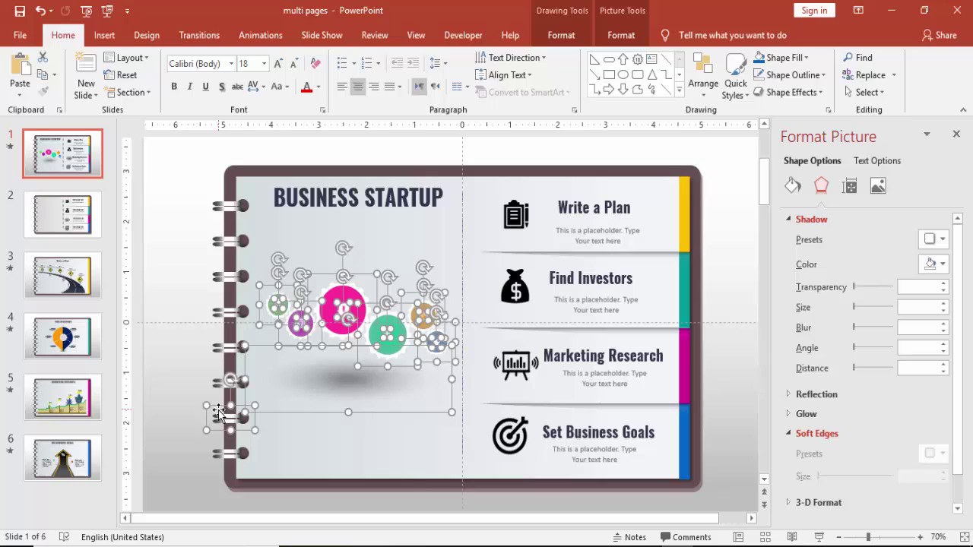
{"action": "left_click", "coordinate": [215, 407], "text": "shift"}
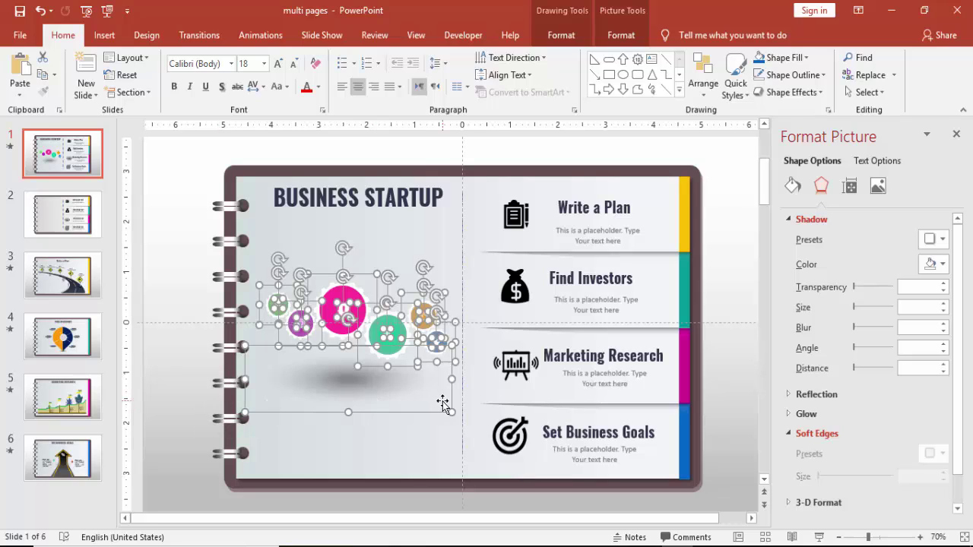
Paste the gear graphics onto slide 2's left page and shift them slightly up.
{"action": "left_click", "coordinate": [53, 231]}
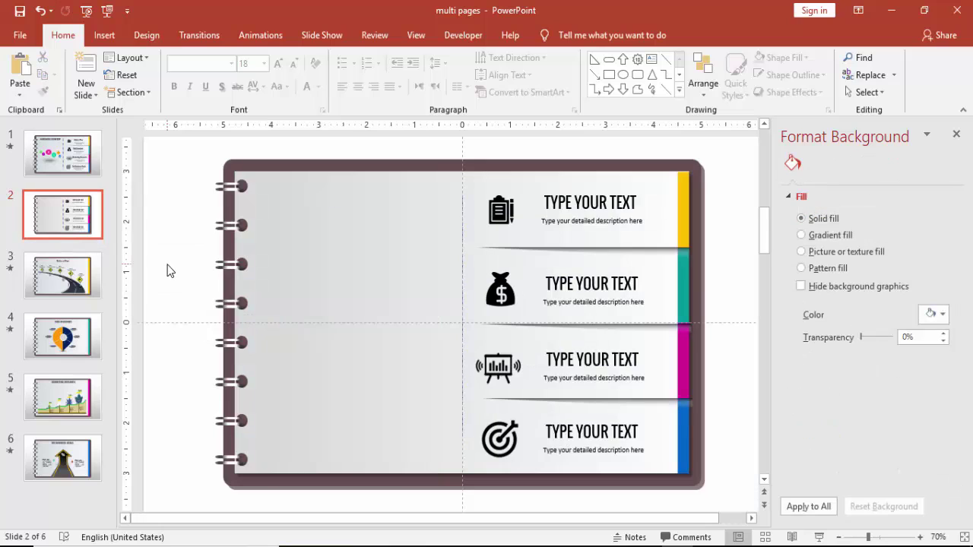
{"action": "right_click", "coordinate": [167, 264]}
{"action": "left_click", "coordinate": [197, 294]}
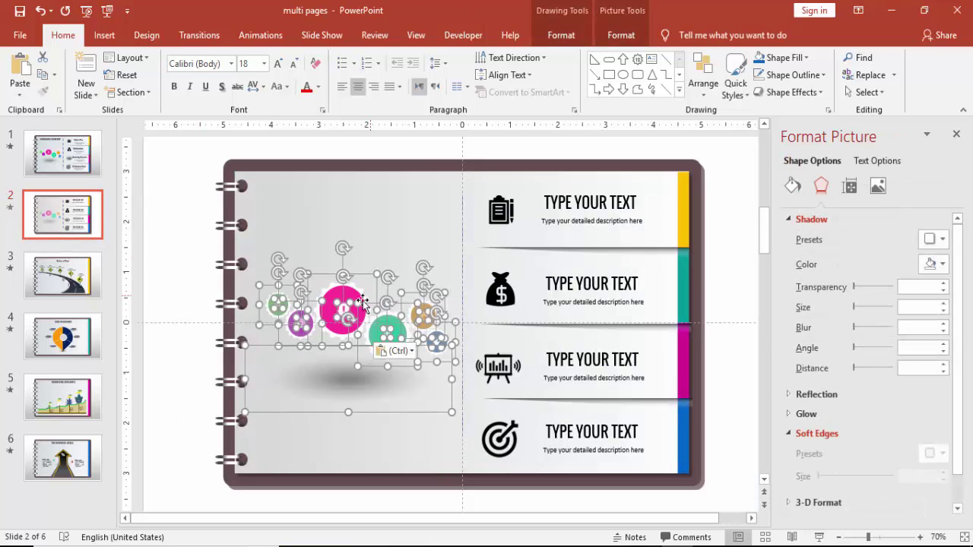
{"action": "left_click_drag", "start_coordinate": [364, 300], "coordinate": [365, 288]}
Copy the yellow row's "TYPE YOUR TEXT" heading and place the copy at the top of the left page, above the gears.
{"action": "left_click", "coordinate": [585, 192]}
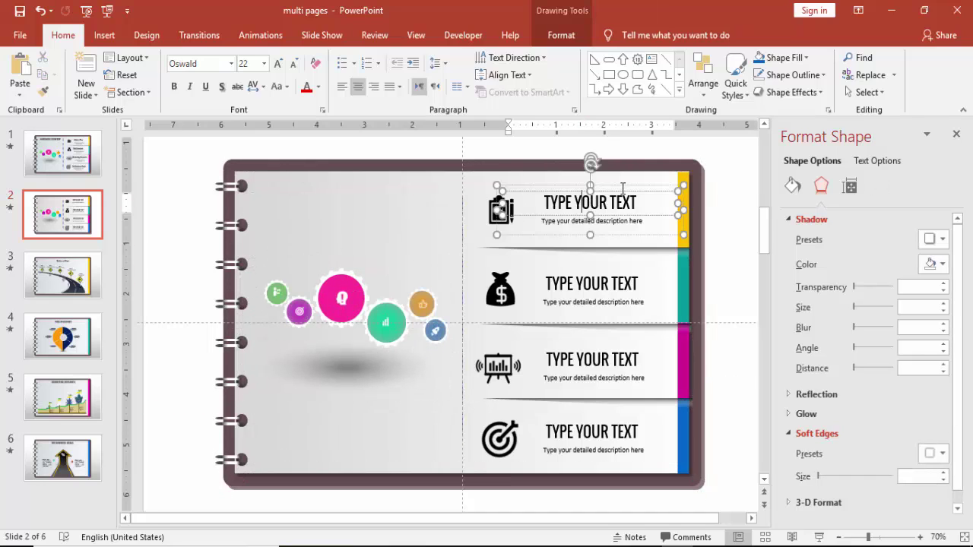
{"action": "left_click", "coordinate": [625, 193]}
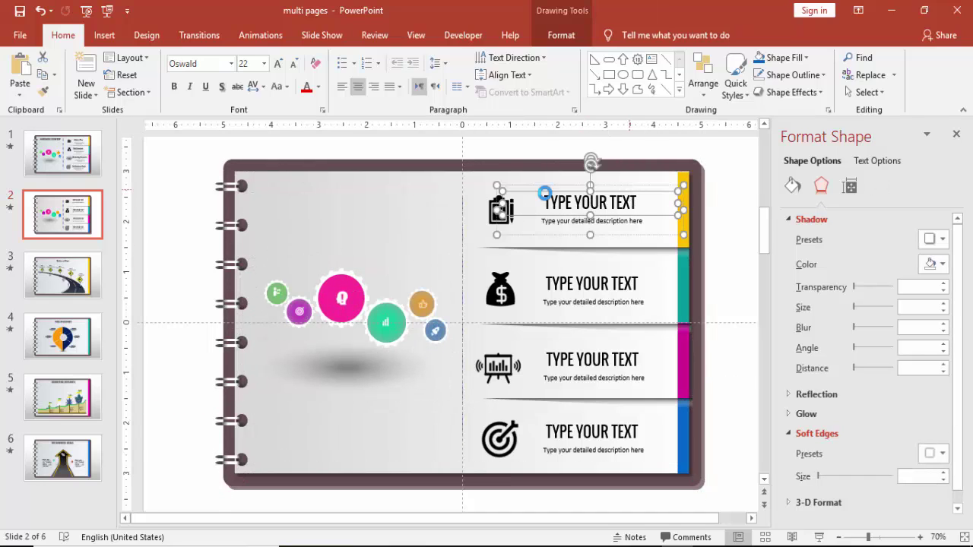
{"action": "left_click", "coordinate": [204, 174]}
{"action": "key", "text": "ctrl+v"}
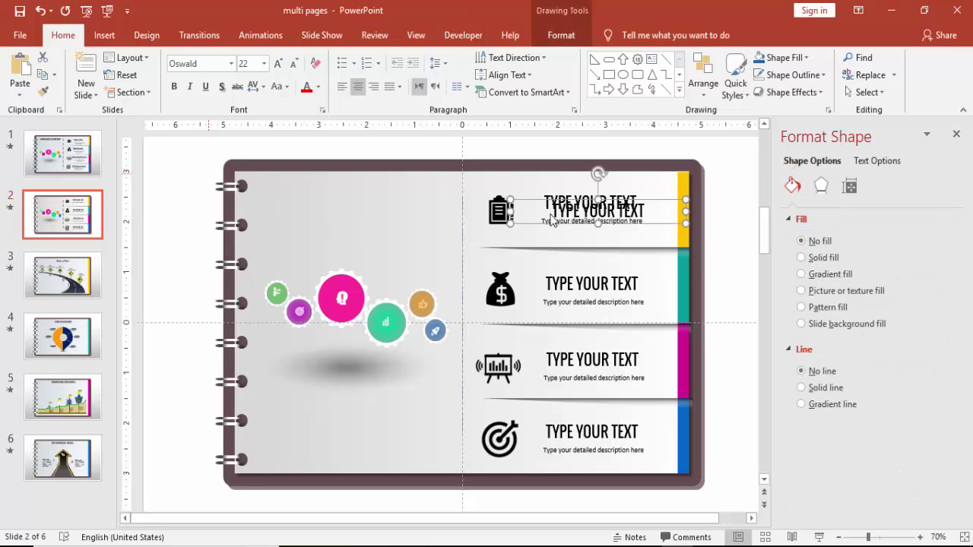
{"action": "left_click_drag", "start_coordinate": [650, 202], "coordinate": [406, 188]}
Change the left page heading's text to "MAIN HEADLINE" and shift it slightly up and right.
{"action": "triple_click", "coordinate": [315, 197]}
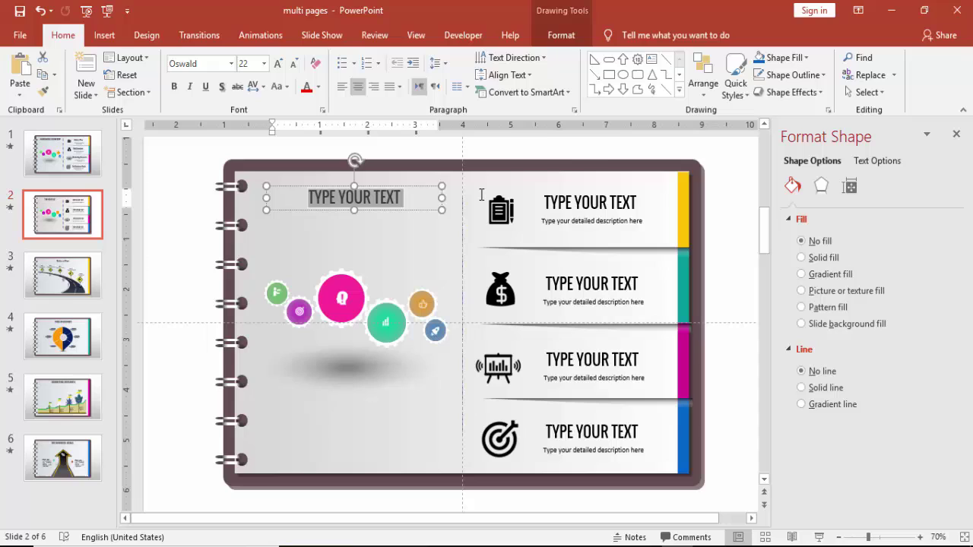
{"action": "type", "text": "SU"}
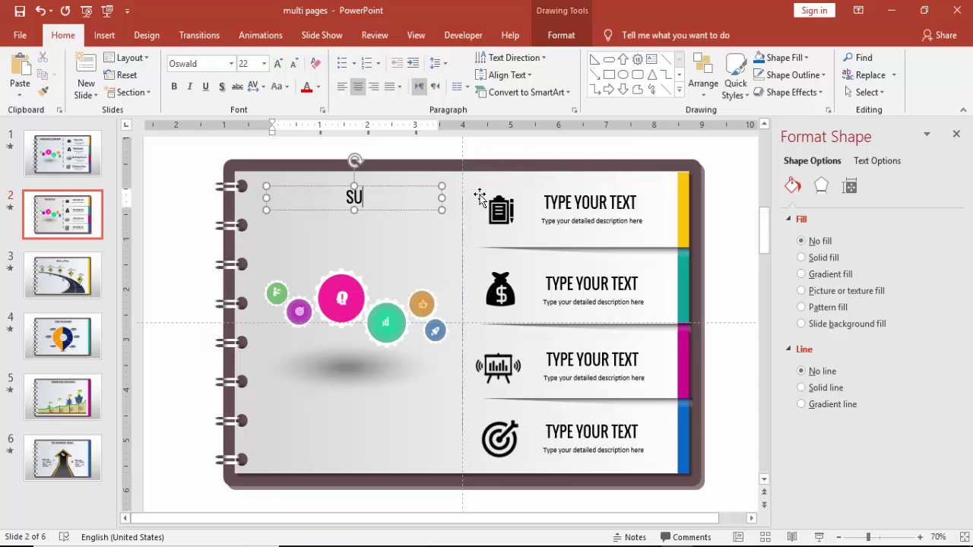
{"action": "type", "text": "BJECT HEA"}
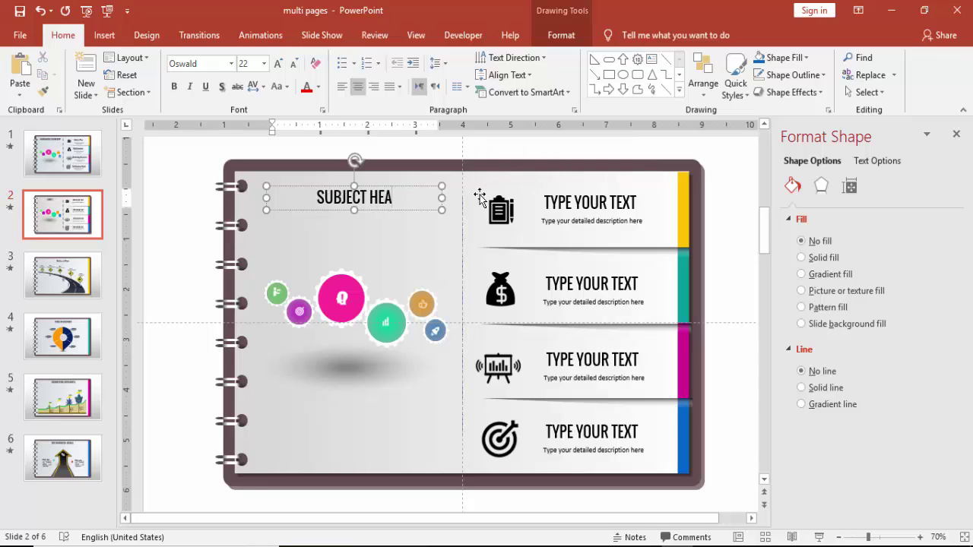
{"action": "type", "text": "DLINE"}
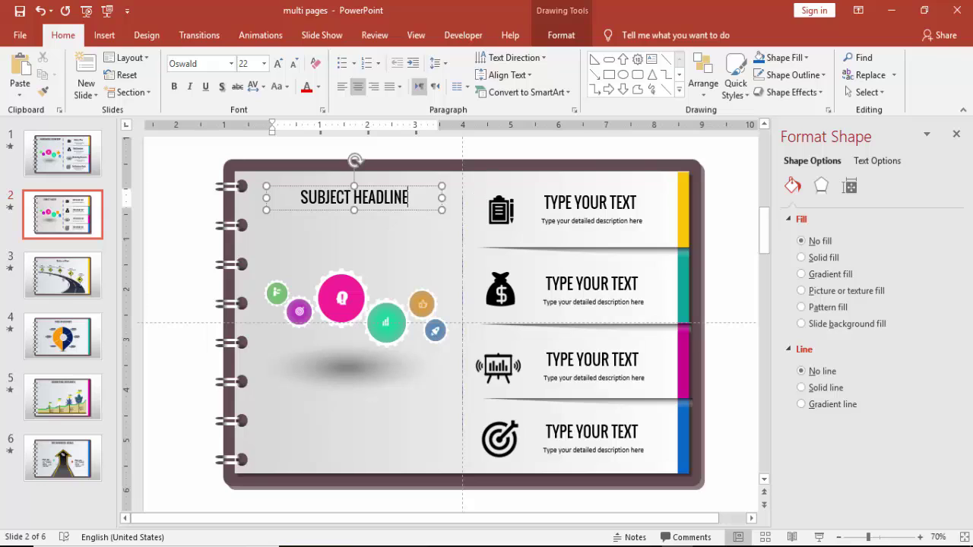
{"action": "left_click_drag", "start_coordinate": [351, 190], "coordinate": [302, 197]}
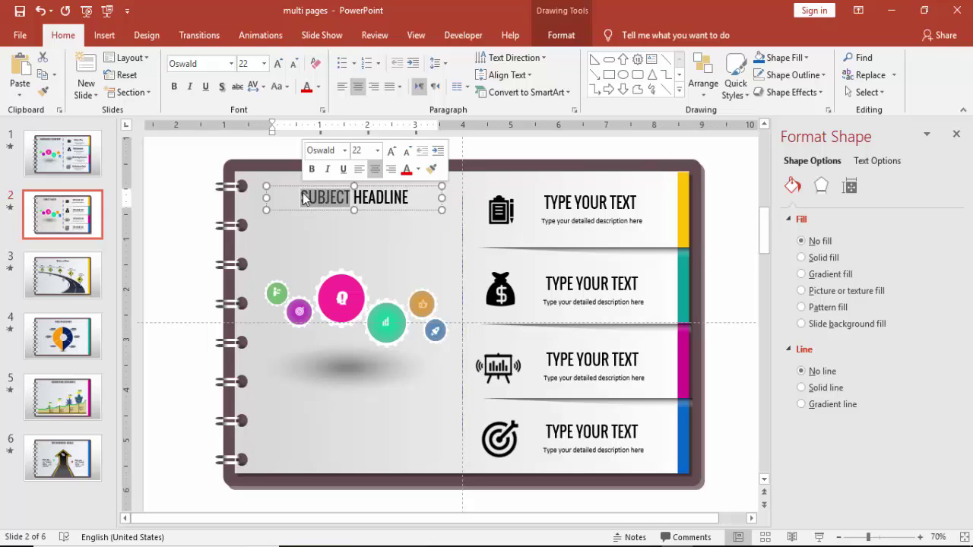
{"action": "type", "text": "MAIN"}
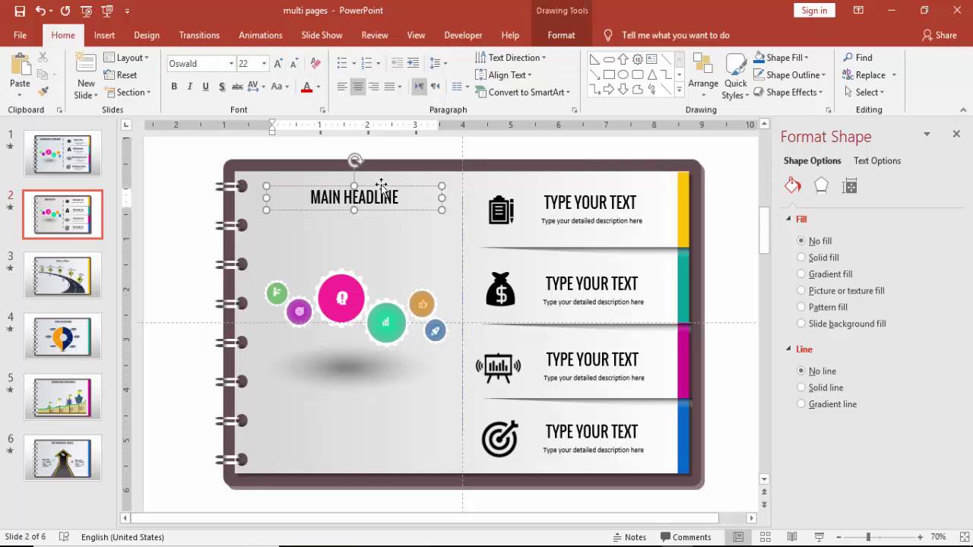
{"action": "left_click_drag", "start_coordinate": [382, 185], "coordinate": [389, 180]}
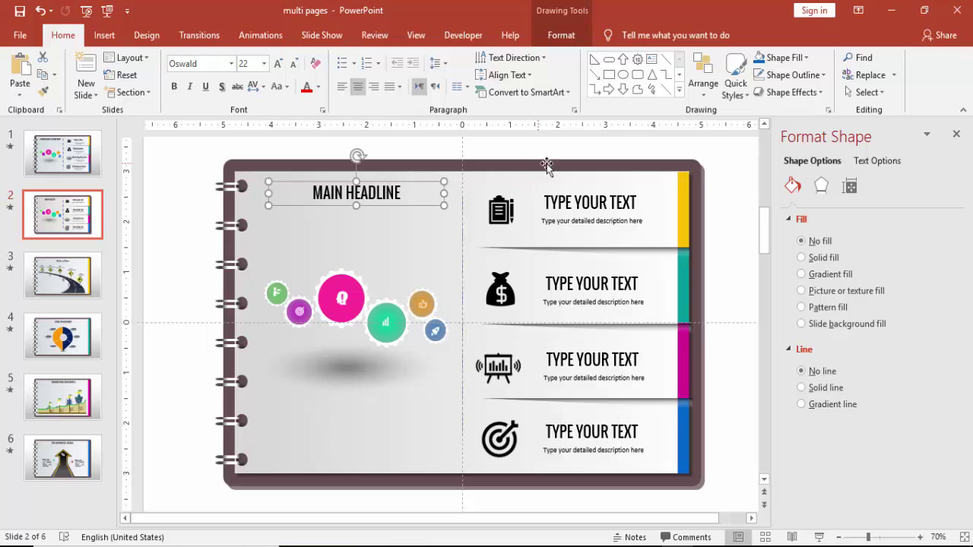
Give slide 2 a gradient background fill and preview the slide as a slide show.
{"action": "left_click", "coordinate": [732, 173]}
{"action": "left_click", "coordinate": [849, 237]}
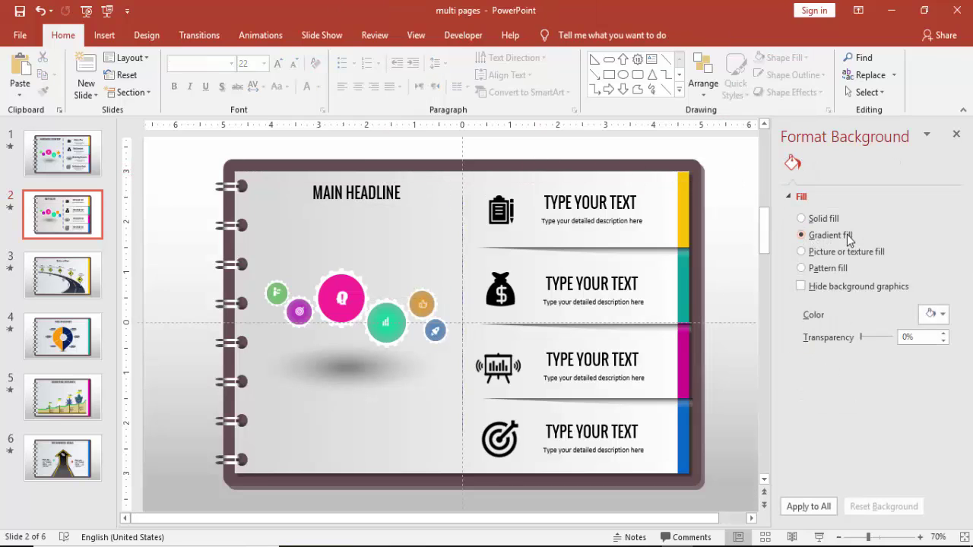
{"action": "left_click", "coordinate": [819, 537]}
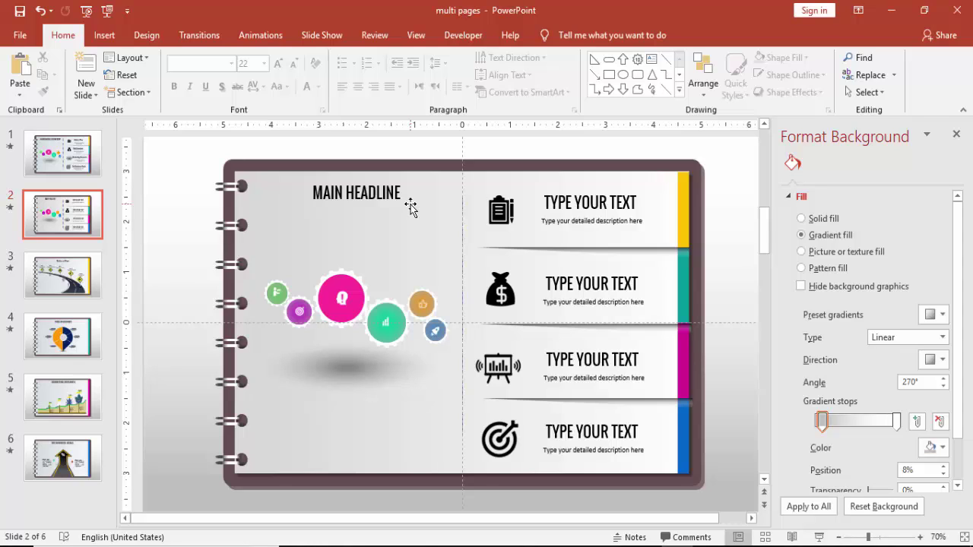
Duplicate slide 2, and on the new slide duplicate the notebook's gradient page rectangle and lay the copy over the existing page content.
{"action": "left_click", "coordinate": [102, 220]}
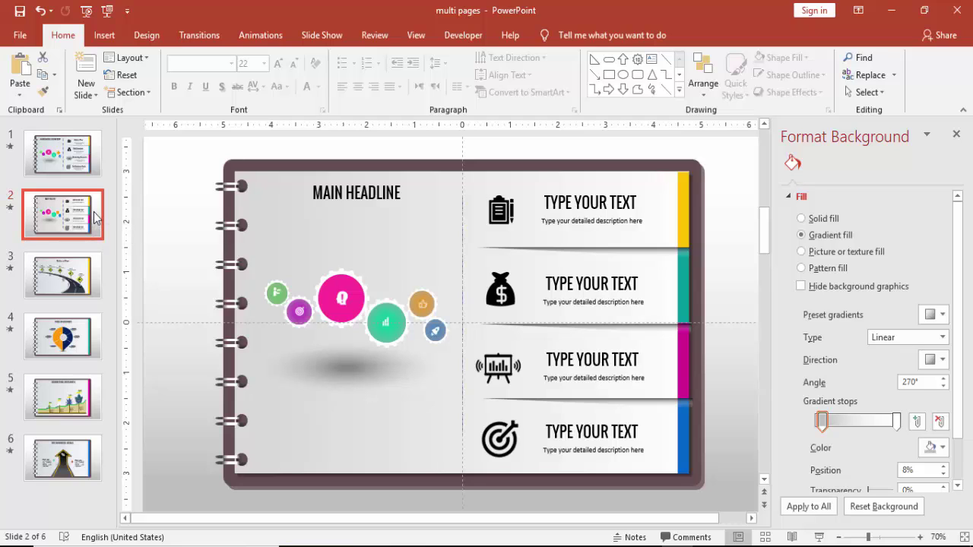
{"action": "key", "text": "ctrl+d"}
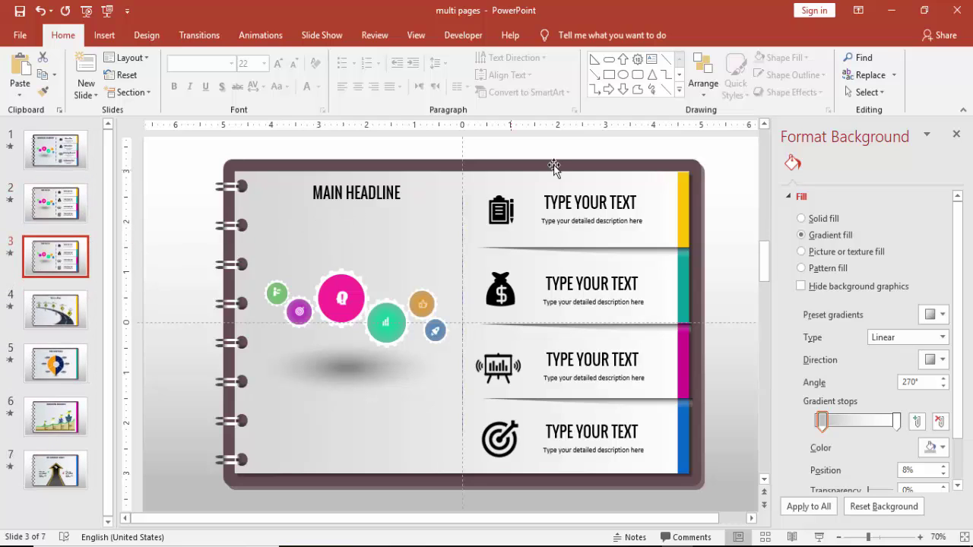
{"action": "left_click", "coordinate": [447, 179]}
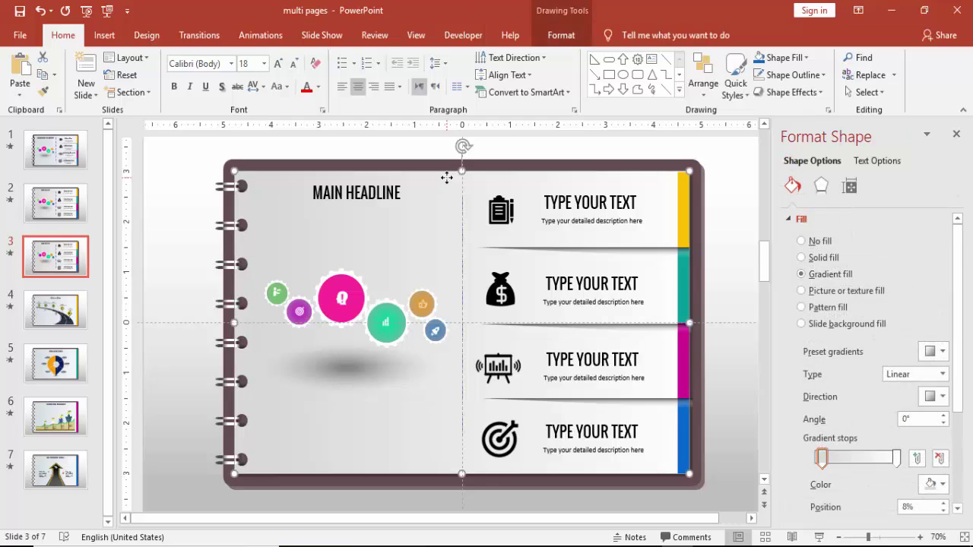
{"action": "key", "text": "ctrl+shift+]"}
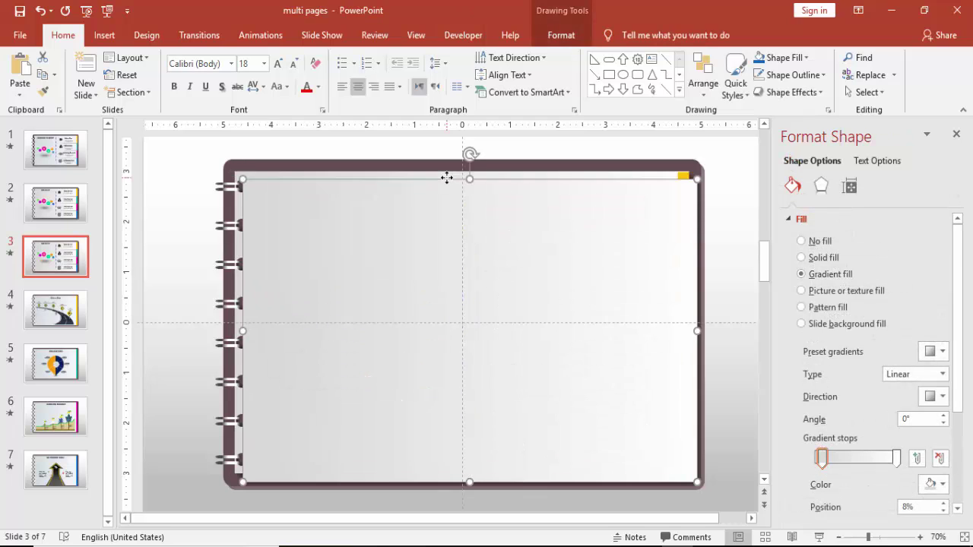
{"action": "mouse_move", "coordinate": [452, 209]}
{"action": "left_mouse_down"}
{"action": "mouse_move", "coordinate": [469, 213]}
{"action": "mouse_move", "coordinate": [448, 216]}
{"action": "left_mouse_up"}
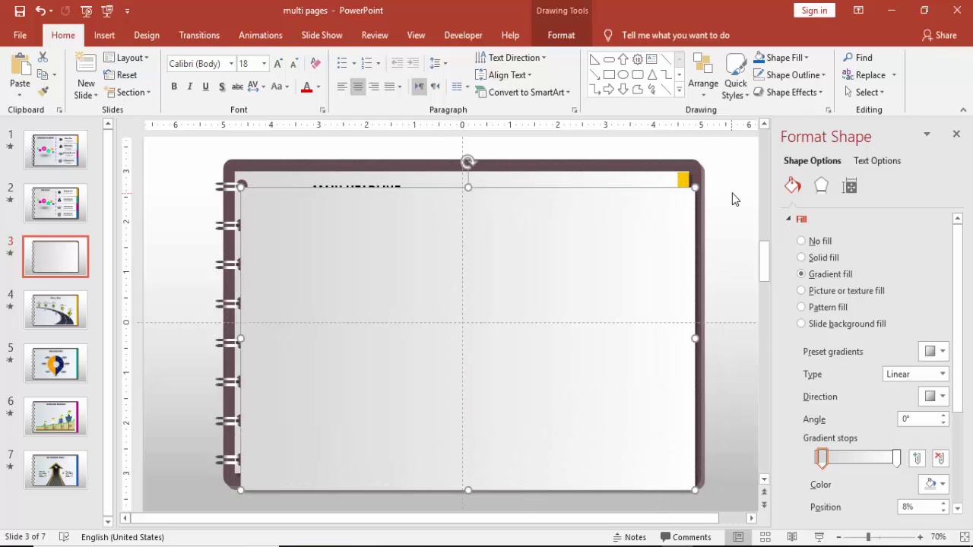
Duplicate the yellow tab and align the copy with the upper right corner of the new page rectangle.
{"action": "left_click", "coordinate": [684, 178]}
{"action": "key", "text": "Right"}
{"action": "key", "text": "Right"}
{"action": "key", "text": "Down"}
{"action": "key", "text": "Down"}
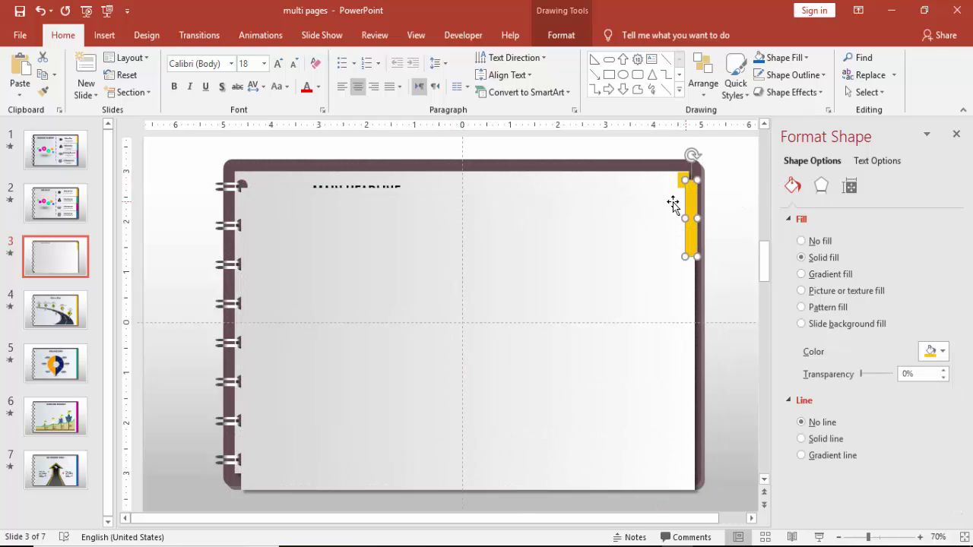
{"action": "left_click_drag", "start_coordinate": [687, 204], "coordinate": [687, 207]}
{"action": "key", "text": "ctrl+z"}
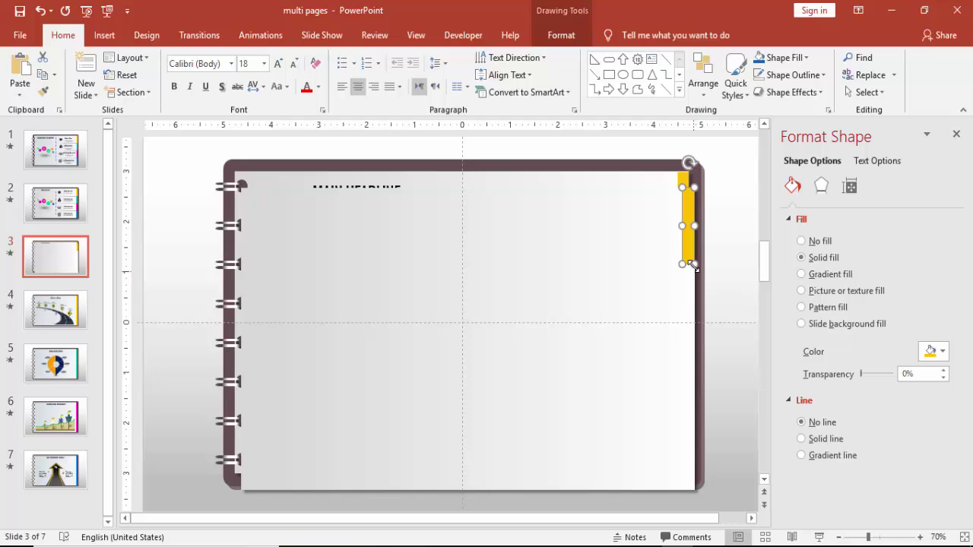
Stretch the yellow tab copy down to the bottom edge of the new page rectangle.
{"action": "left_click_drag", "start_coordinate": [693, 262], "coordinate": [695, 492]}
{"action": "left_click", "coordinate": [724, 415]}
{"action": "left_click", "coordinate": [691, 430]}
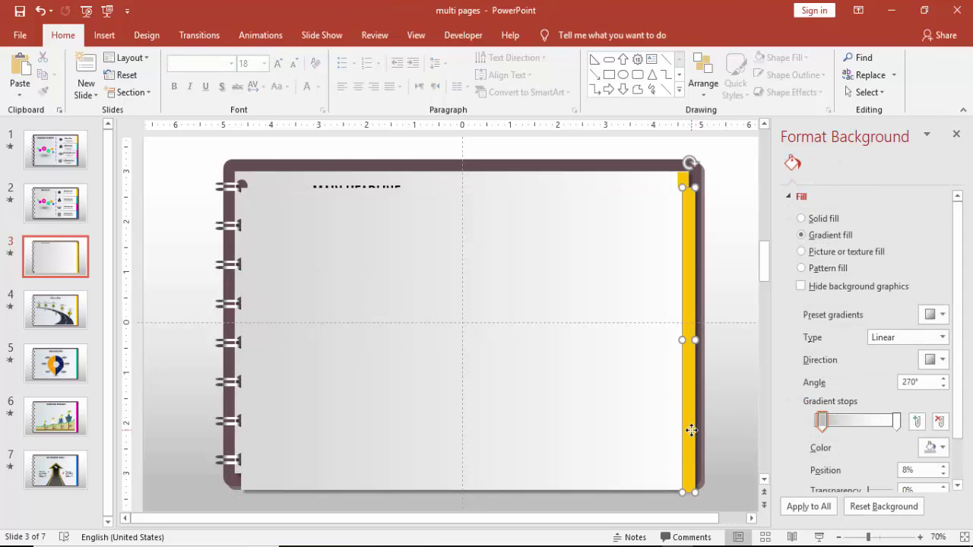
{"action": "left_click_drag", "start_coordinate": [692, 491], "coordinate": [695, 491]}
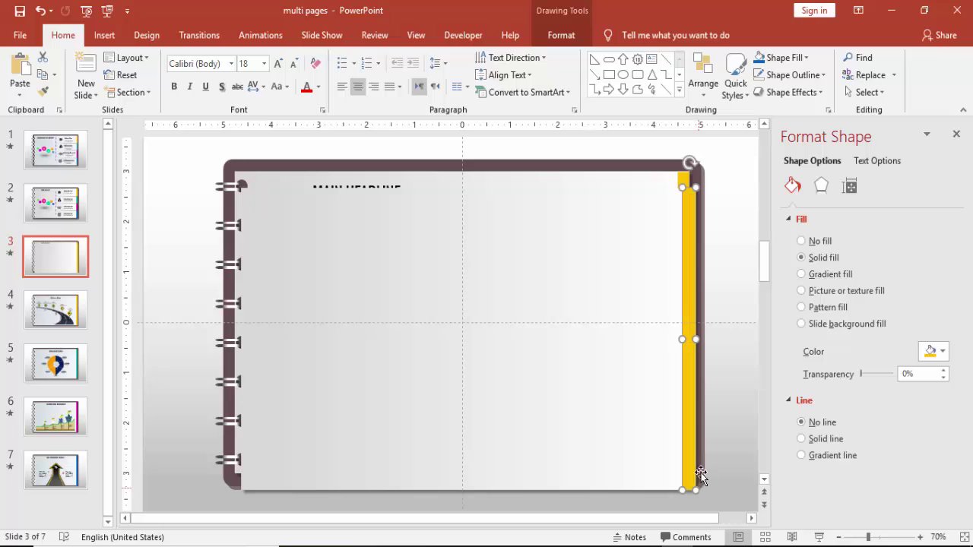
Group the new page rectangle with its yellow tab and align the group exactly over the original notebook page.
{"action": "left_click", "coordinate": [731, 406]}
{"action": "left_click", "coordinate": [688, 397]}
{"action": "left_click", "coordinate": [524, 377], "text": "shift"}
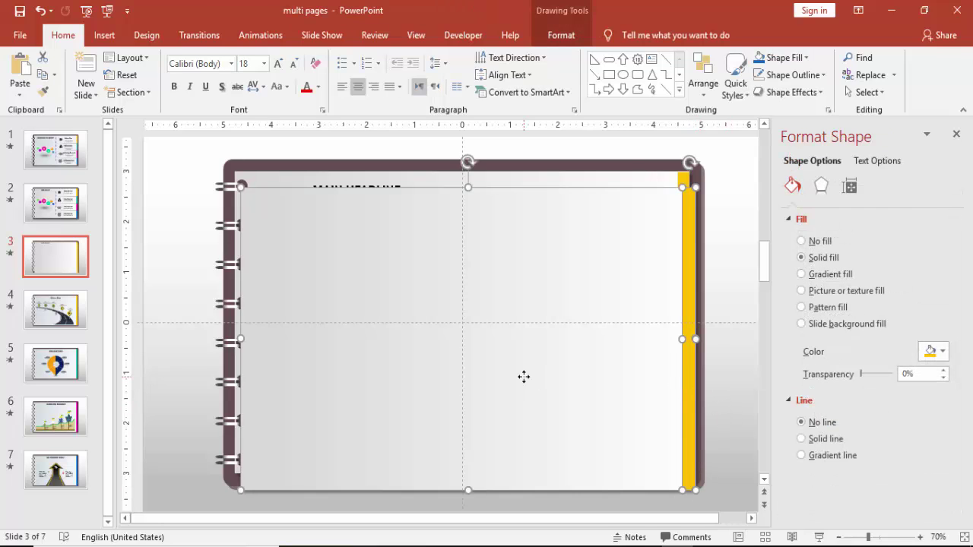
{"action": "right_click", "coordinate": [522, 376]}
{"action": "mouse_move", "coordinate": [593, 224]}
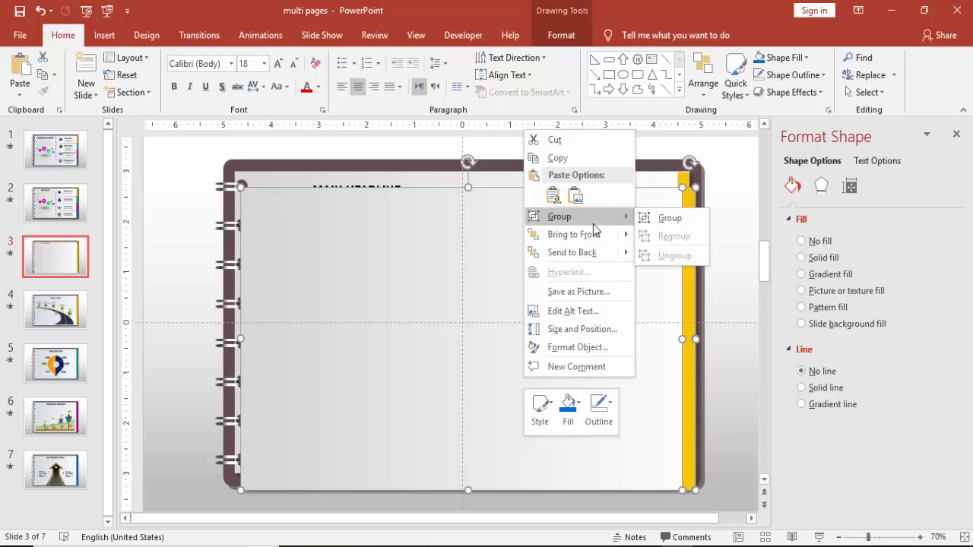
{"action": "left_click", "coordinate": [659, 219]}
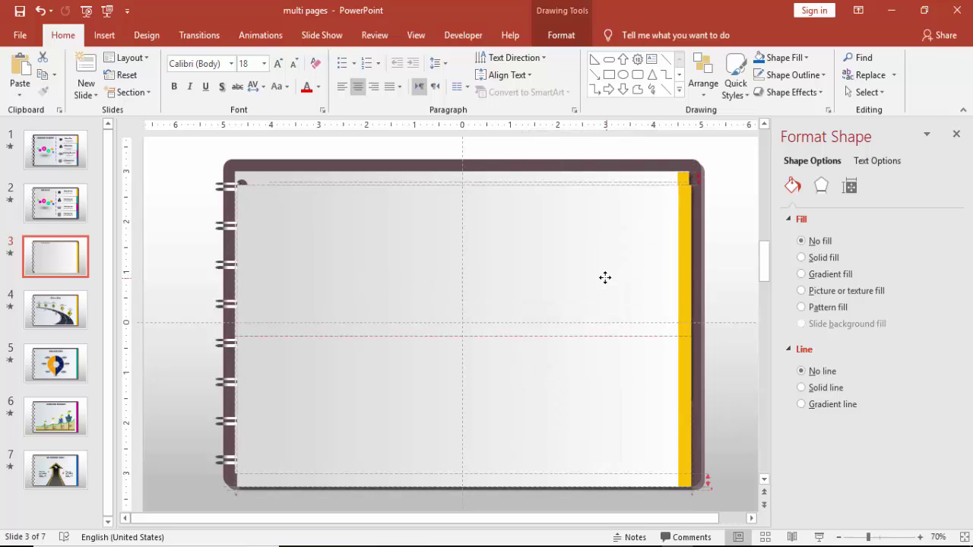
{"action": "left_click_drag", "start_coordinate": [604, 267], "coordinate": [597, 268]}
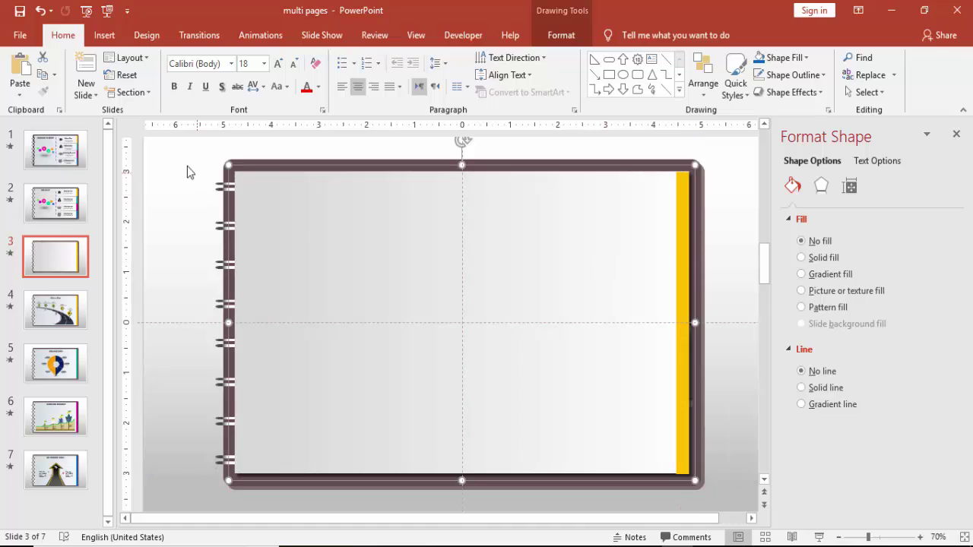
Bring all the binder rings along the notebook's left edge to the front of the new page.
{"action": "mouse_move", "coordinate": [184, 163]}
{"action": "left_mouse_down"}
{"action": "mouse_move", "coordinate": [269, 397]}
{"action": "mouse_move", "coordinate": [275, 491]}
{"action": "left_mouse_up"}
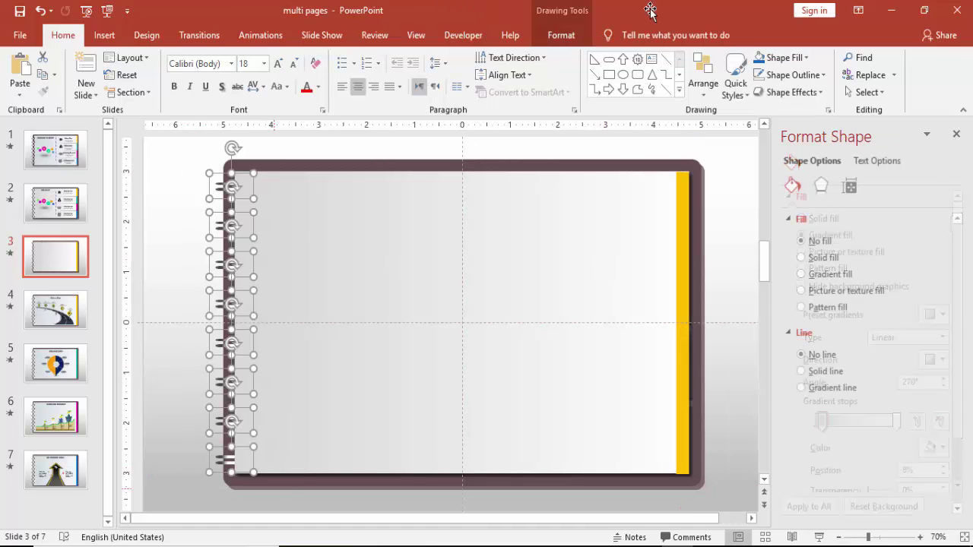
{"action": "left_click", "coordinate": [561, 35]}
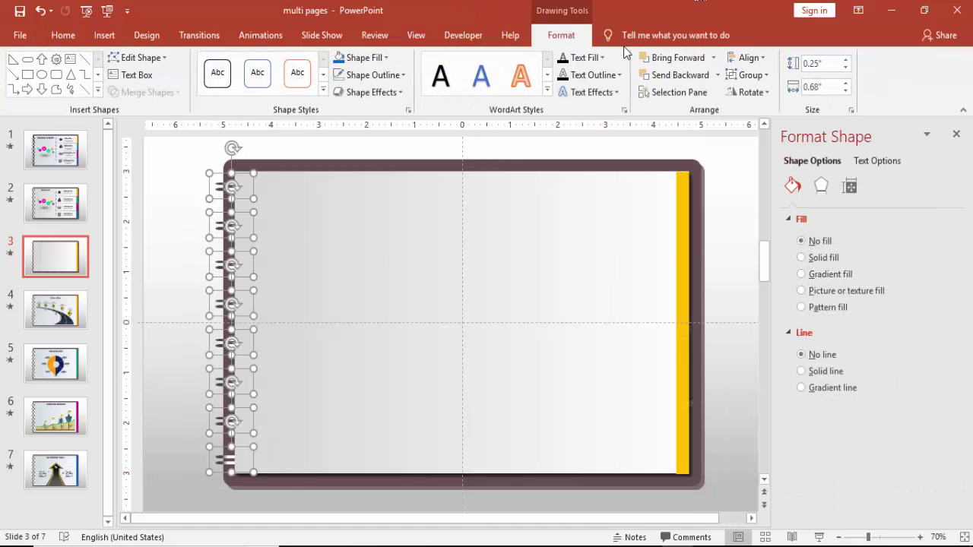
{"action": "left_click", "coordinate": [713, 58]}
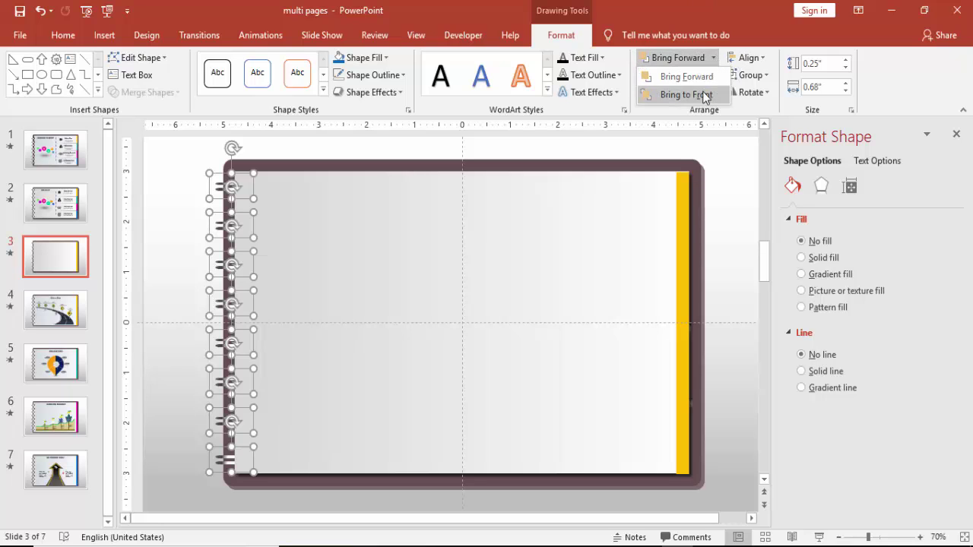
{"action": "left_click", "coordinate": [704, 92]}
{"action": "left_click", "coordinate": [682, 191]}
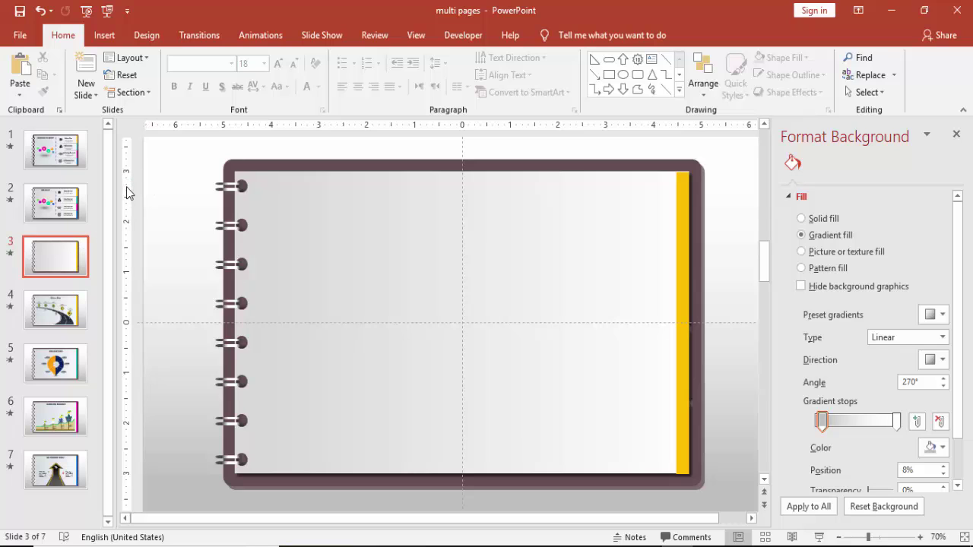
Add a text box near the top of slide 3's page with the text "YOUR FIRST SUBJECT".
{"action": "left_click", "coordinate": [104, 35]}
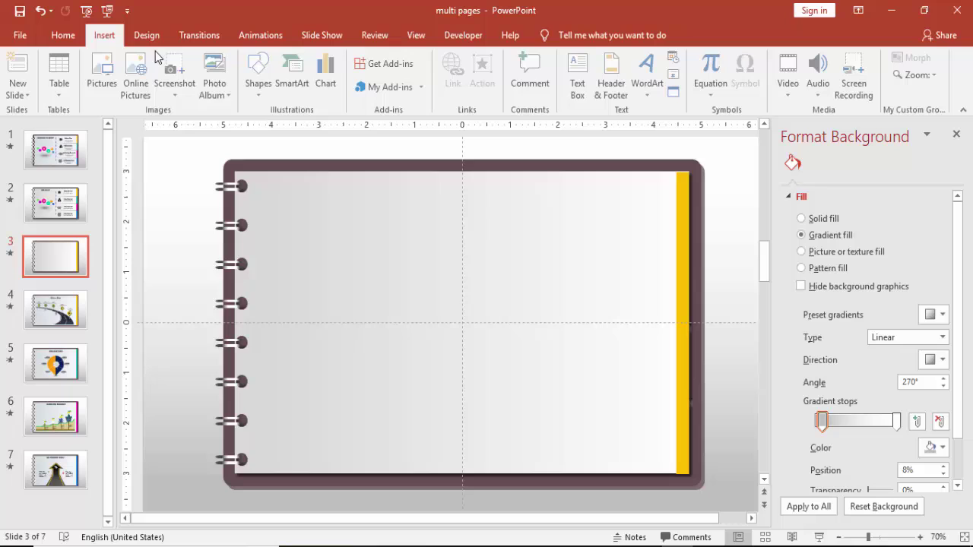
{"action": "left_click", "coordinate": [568, 80]}
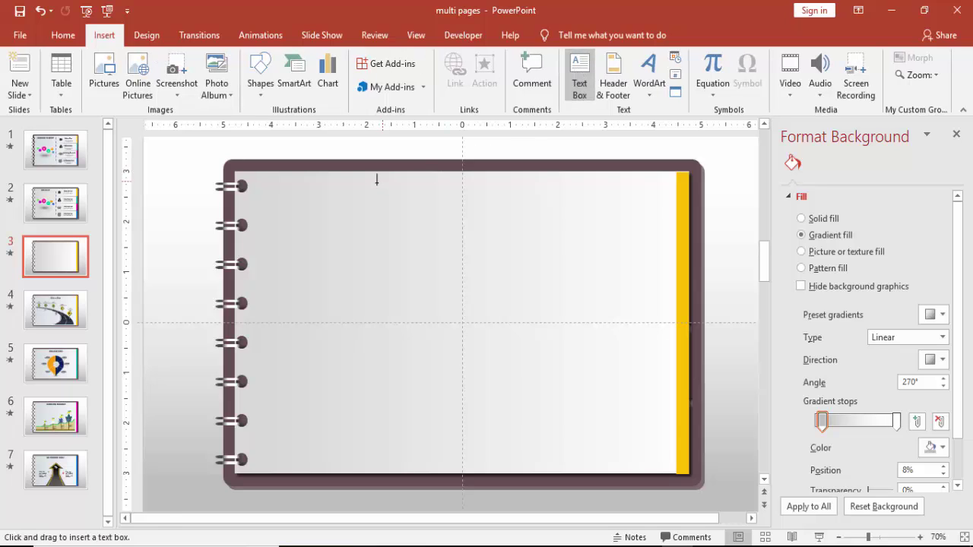
{"action": "left_click_drag", "start_coordinate": [376, 181], "coordinate": [580, 227]}
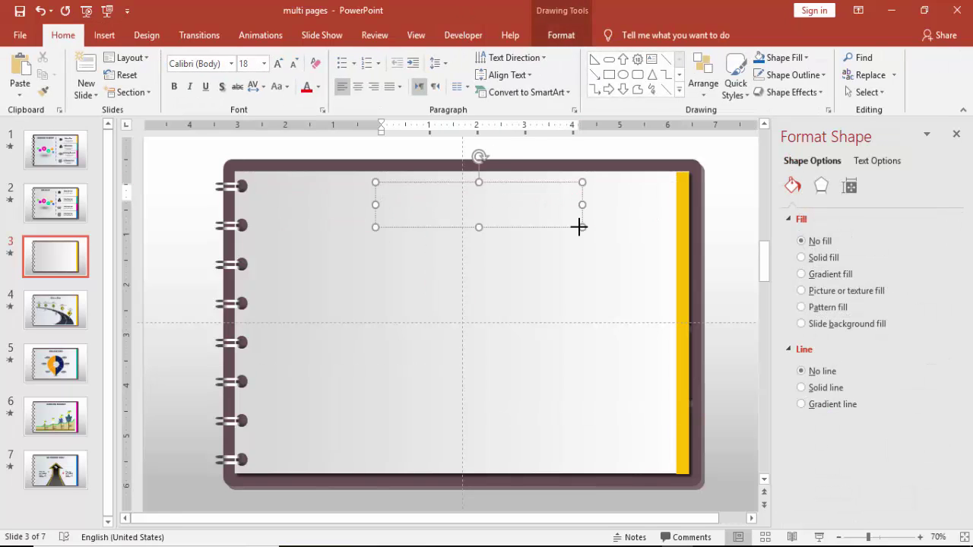
{"action": "type", "text": "Y"}
{"action": "key", "text": "BackSpace"}
{"action": "key", "text": "BackSpace"}
{"action": "type", "text": "Y"}
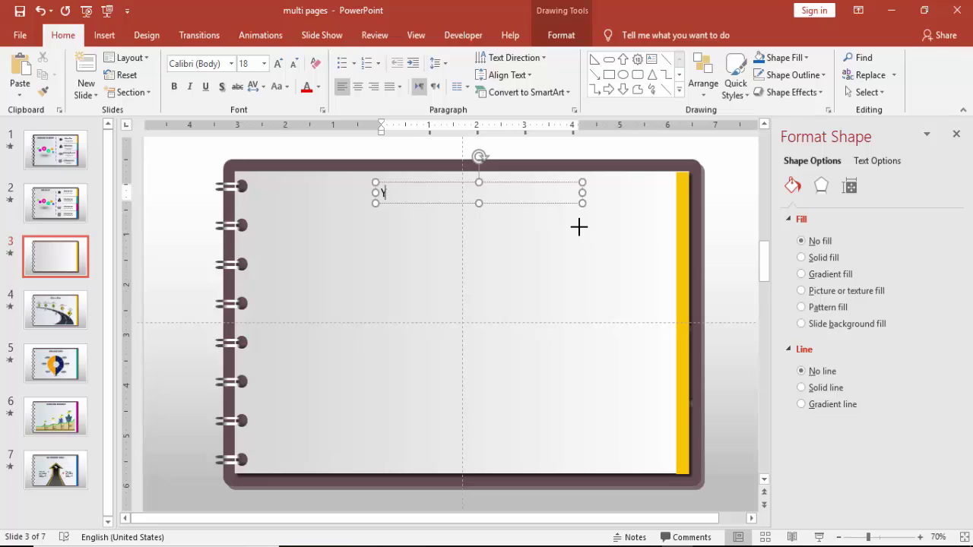
{"action": "type", "text": "OUR FIRST SUBJECT"}
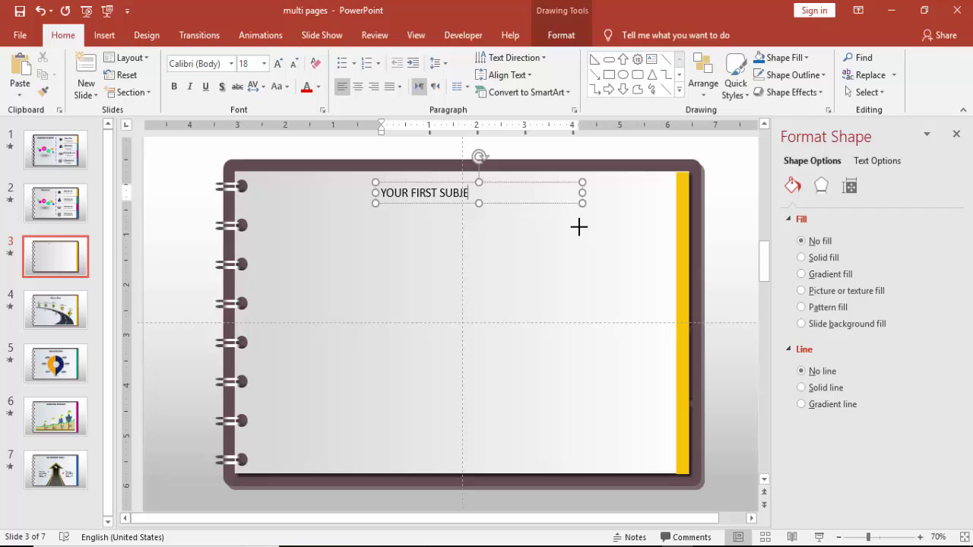
Set the "YOUR FIRST SUBJECT" heading's font to Oswald and center its text.
{"action": "left_click", "coordinate": [448, 182]}
{"action": "left_click", "coordinate": [223, 65]}
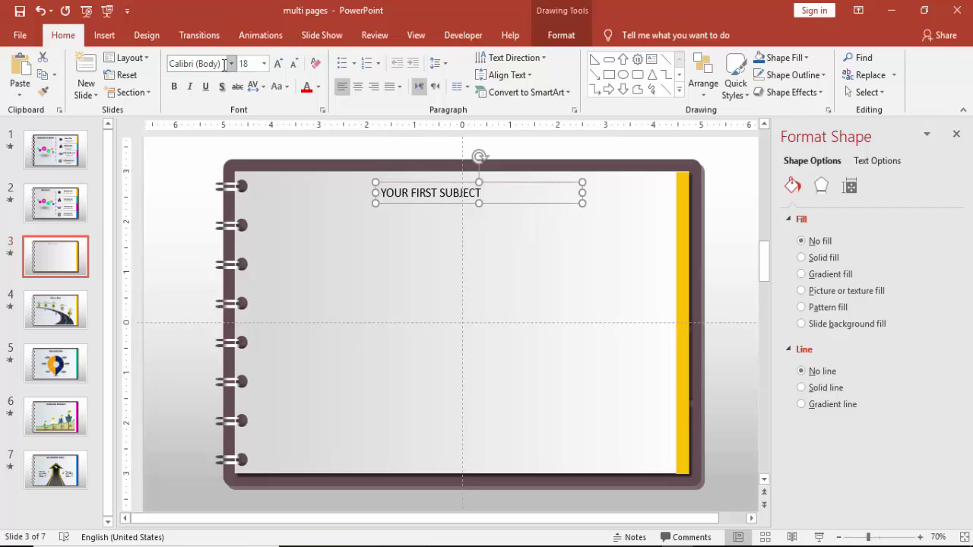
{"action": "type", "text": "Oswald"}
{"action": "key", "text": "Return"}
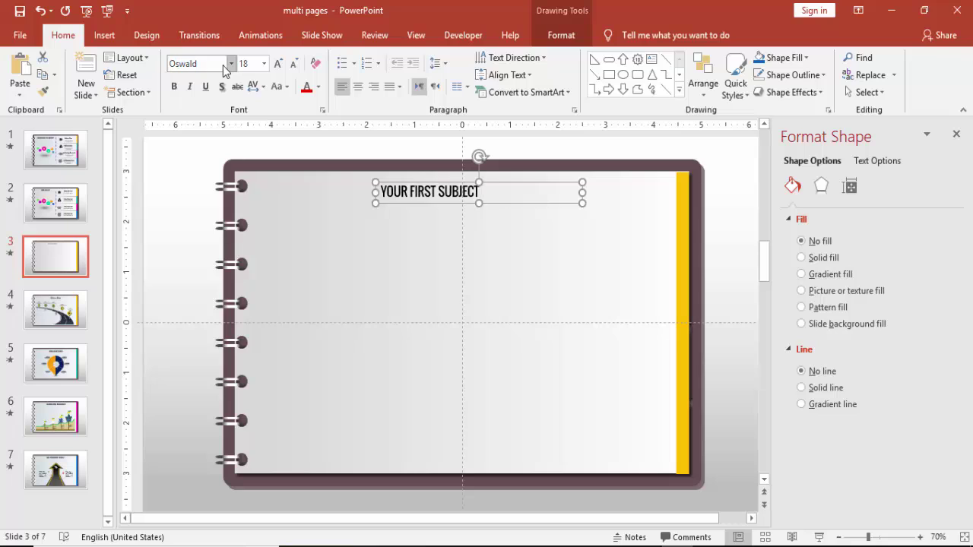
{"action": "left_click", "coordinate": [357, 86]}
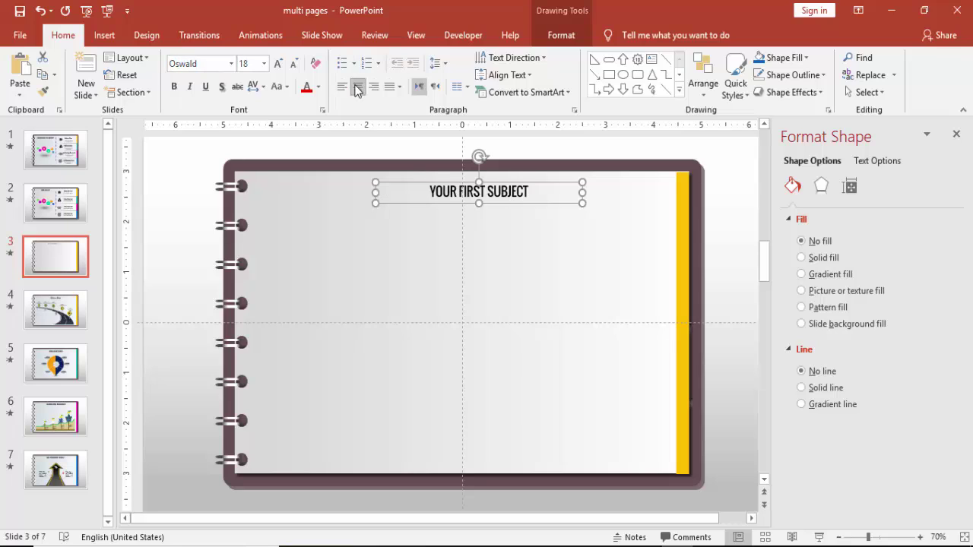
Enlarge the "YOUR FIRST SUBJECT" heading to 24 pt and center it near the top of the page.
{"action": "left_click_drag", "start_coordinate": [411, 180], "coordinate": [393, 174]}
{"action": "left_click", "coordinate": [278, 63]}
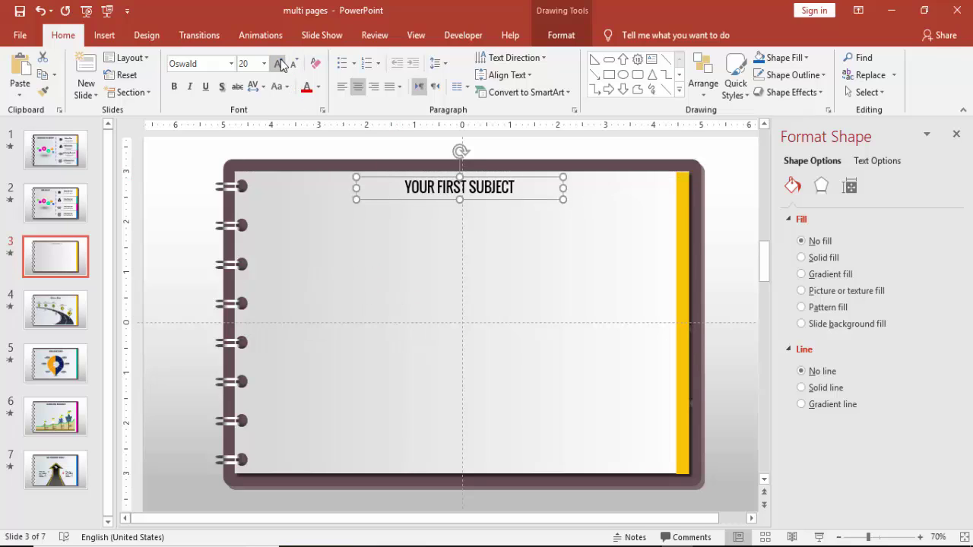
{"action": "left_click", "coordinate": [278, 63]}
{"action": "left_click", "coordinate": [495, 211]}
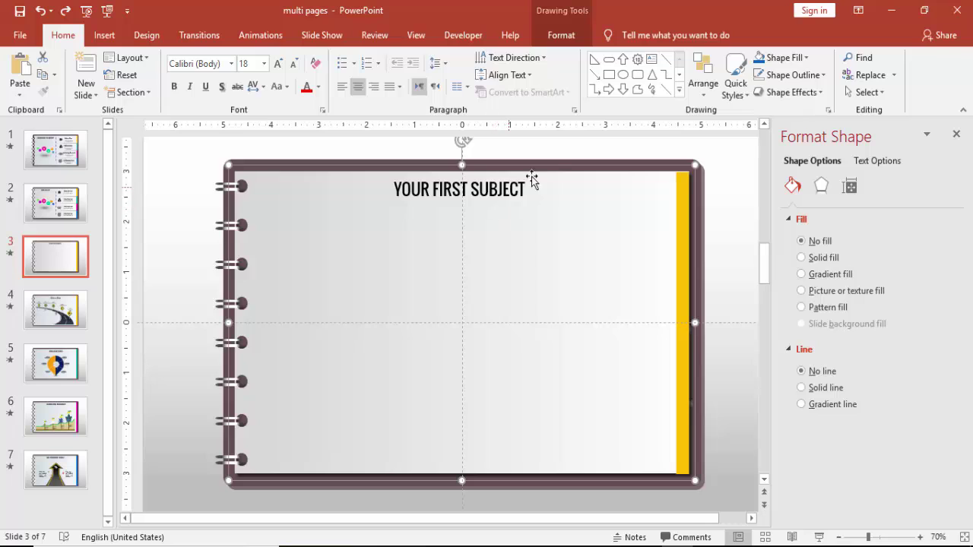
{"action": "left_click", "coordinate": [517, 187]}
{"action": "left_click_drag", "start_coordinate": [530, 202], "coordinate": [530, 207]}
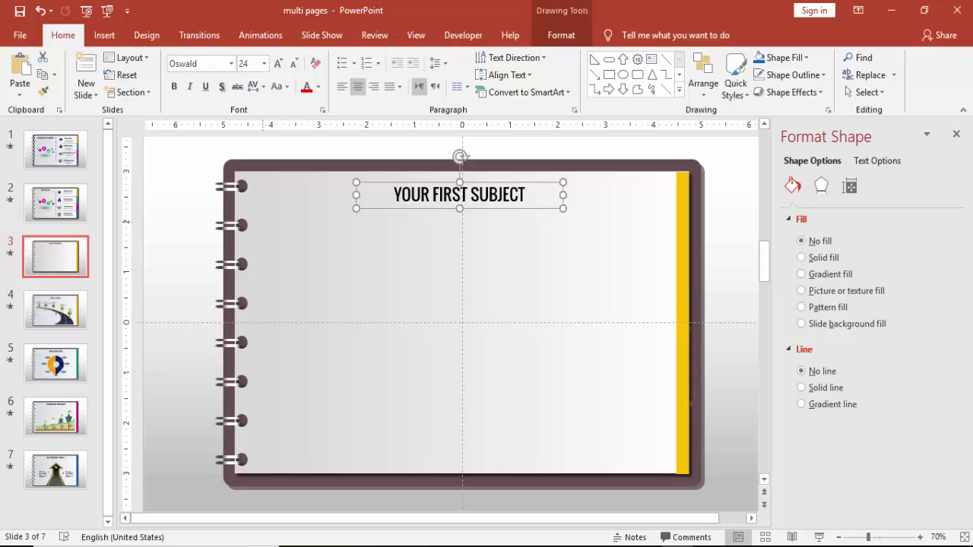
Apply the Page Curl transition to slide 3.
{"action": "left_click", "coordinate": [48, 245]}
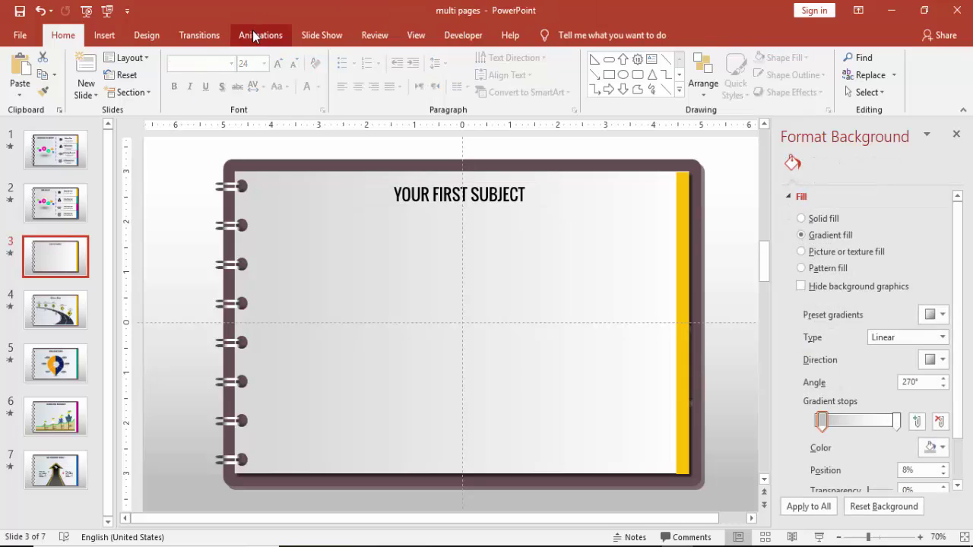
{"action": "left_click", "coordinate": [189, 37]}
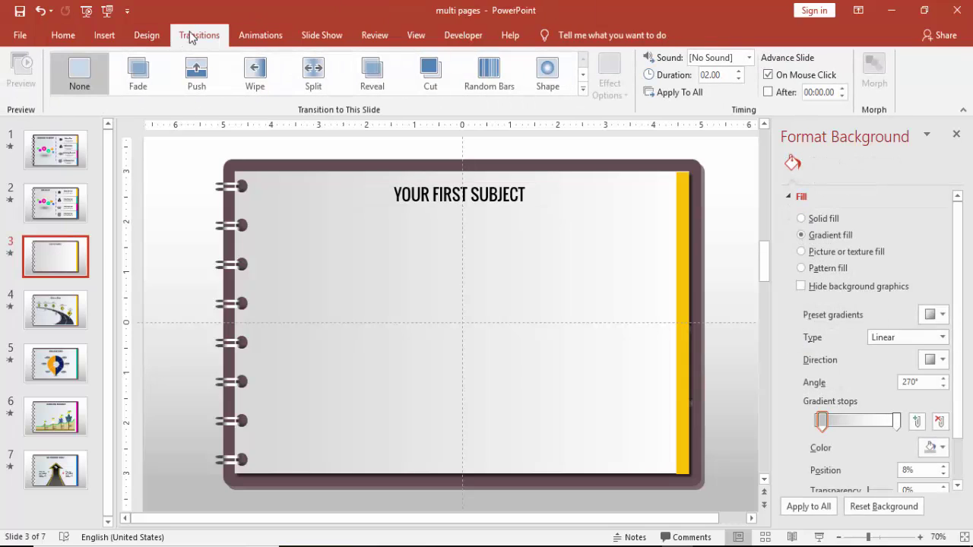
{"action": "left_click", "coordinate": [587, 94]}
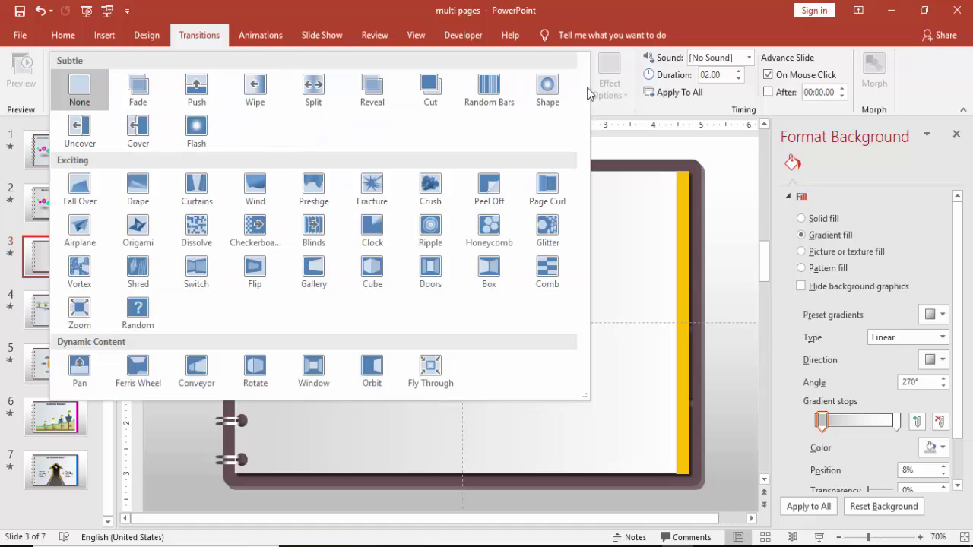
{"action": "left_click", "coordinate": [560, 188]}
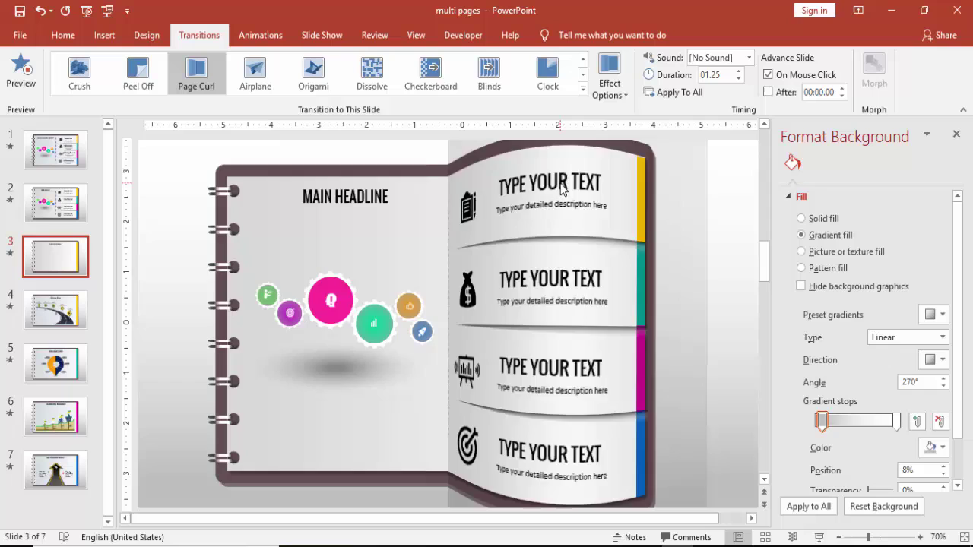
Run the slide show from slide 2 and advance to slide 3 to preview its page-turn transition.
{"action": "left_click", "coordinate": [39, 209]}
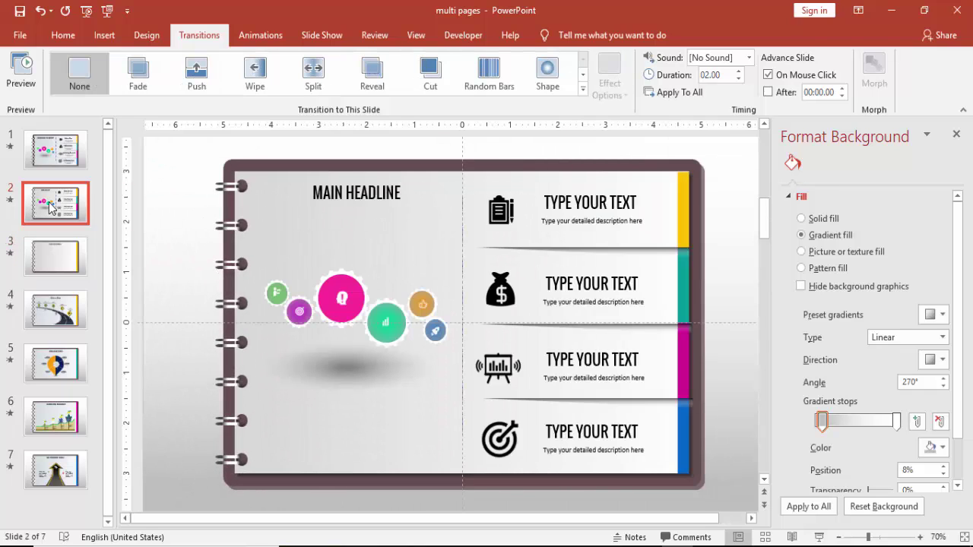
{"action": "left_click", "coordinate": [821, 538]}
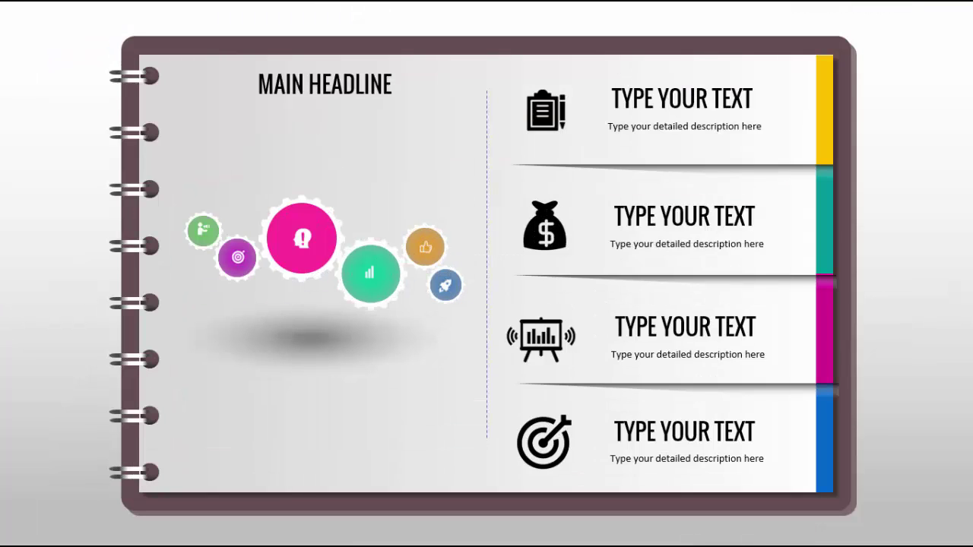
{"action": "key", "text": "Right"}
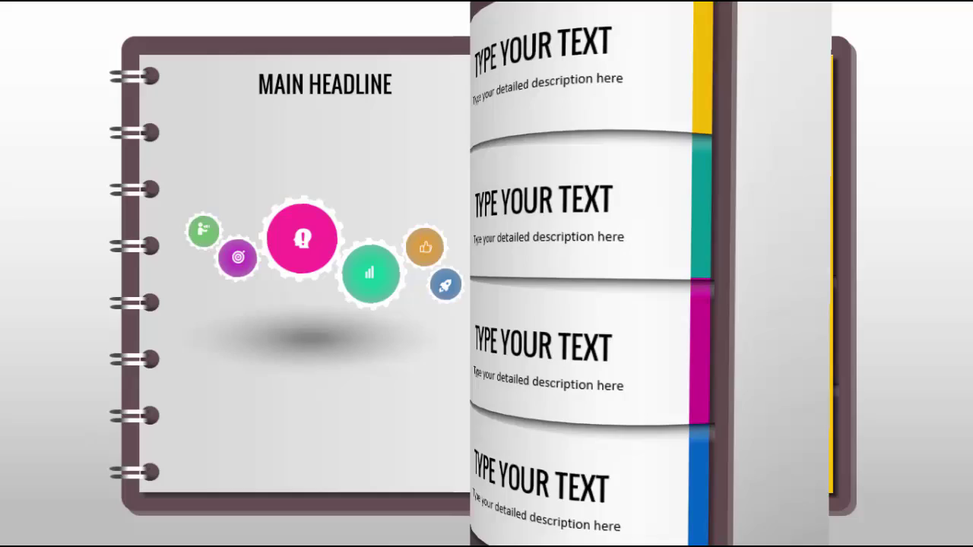